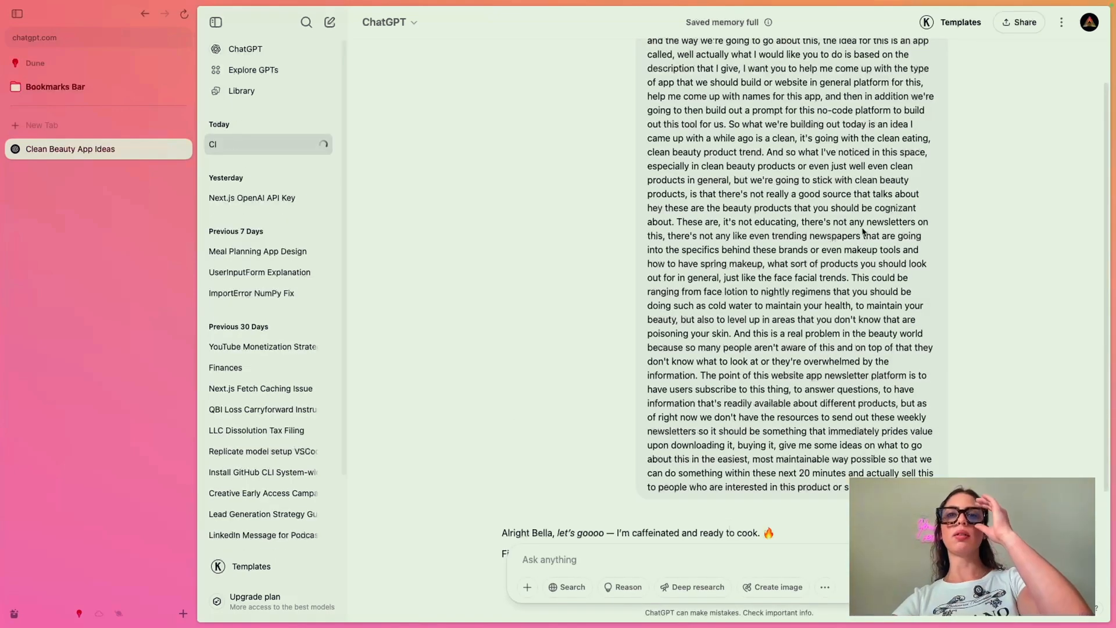
Step: Read the response's platform concept for the clean beauty app and its list of name ideas
scroll(856, 225, down, 4)
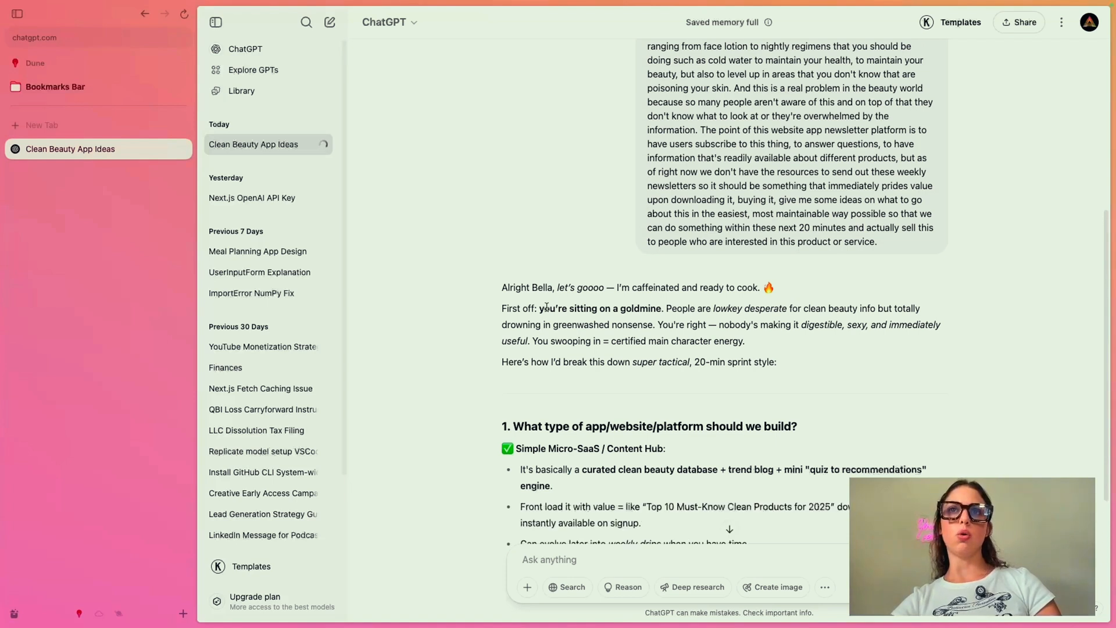
drag(523, 308, 742, 340)
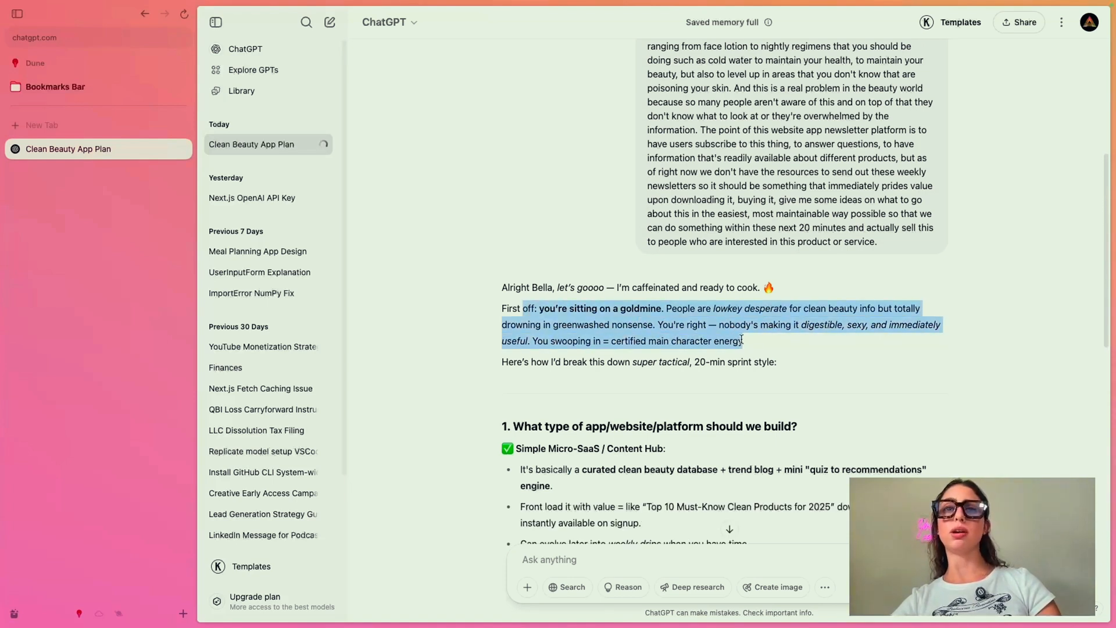
scroll(736, 331, down, 5)
drag(520, 180, 579, 199)
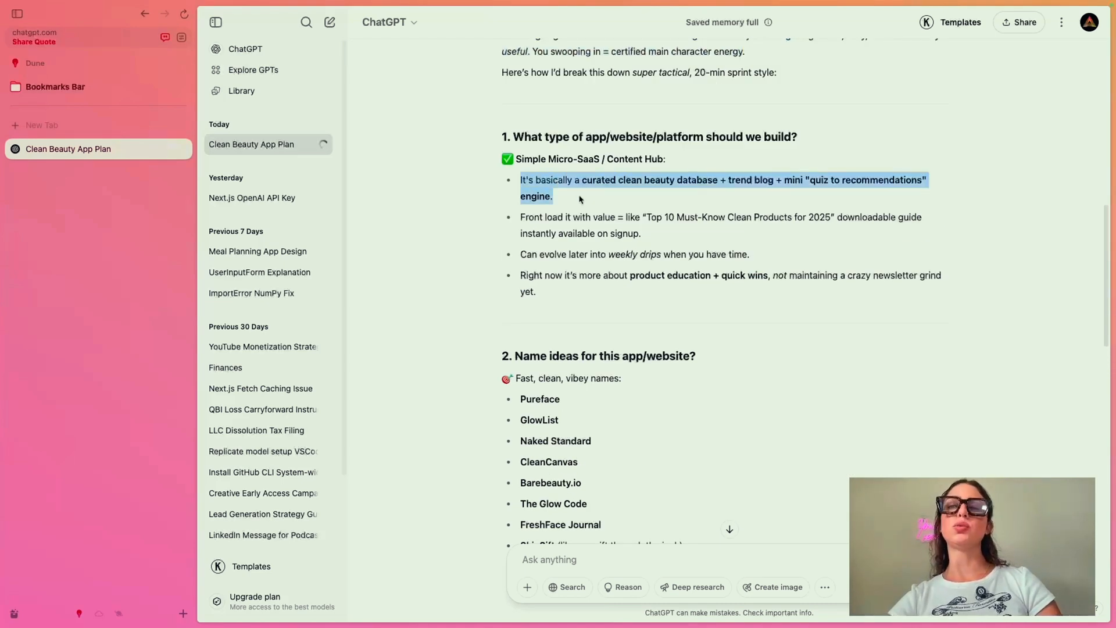
scroll(579, 197, down, 2)
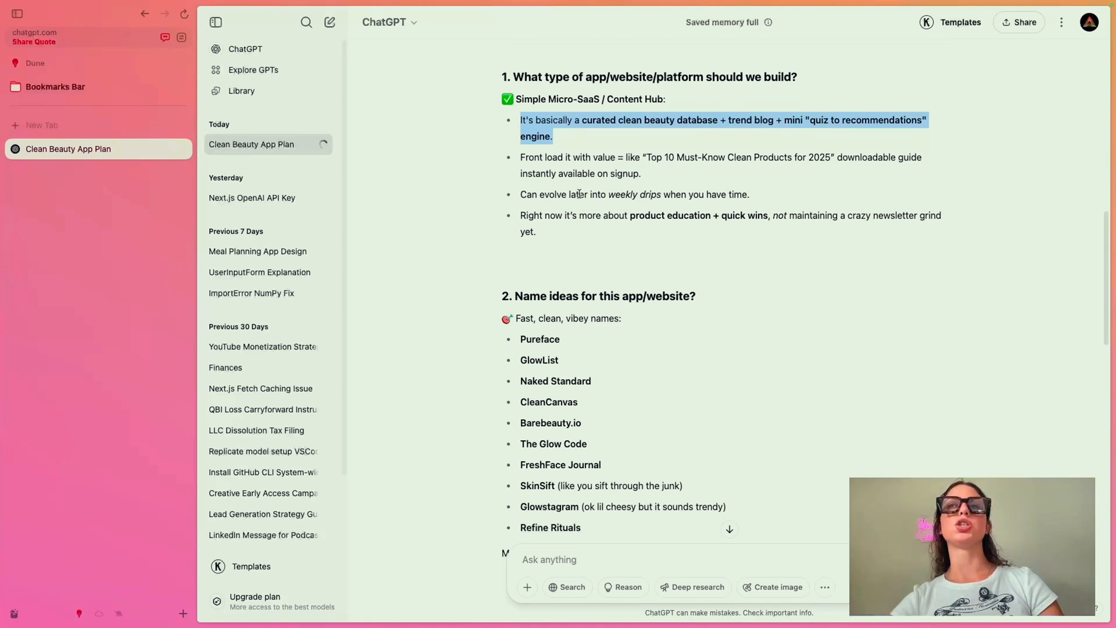
scroll(579, 194, down, 3)
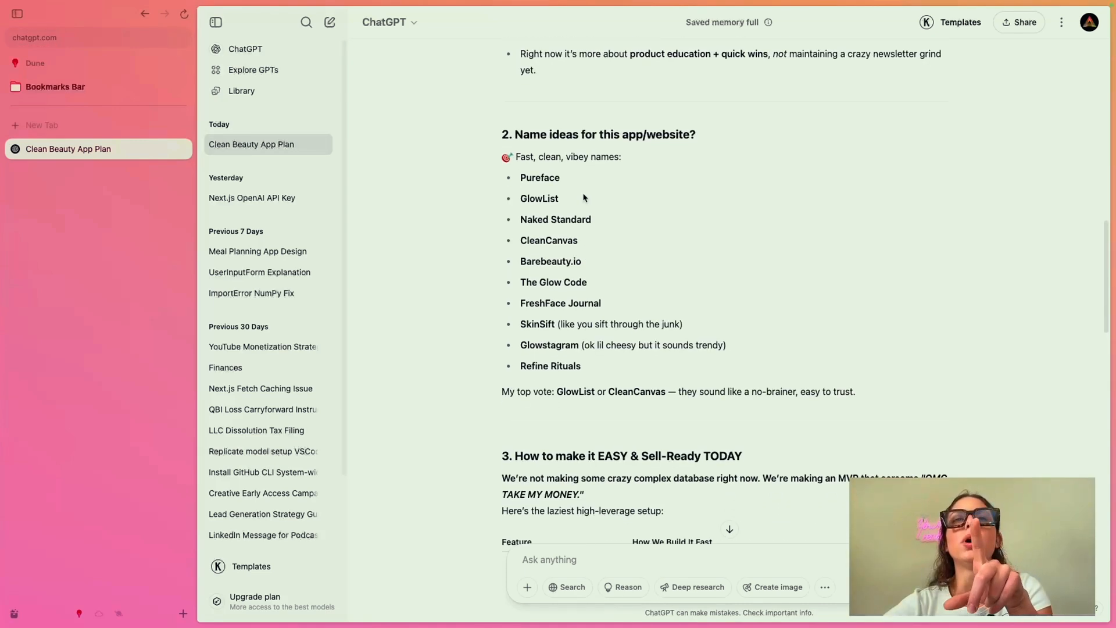
scroll(516, 197, up, 2)
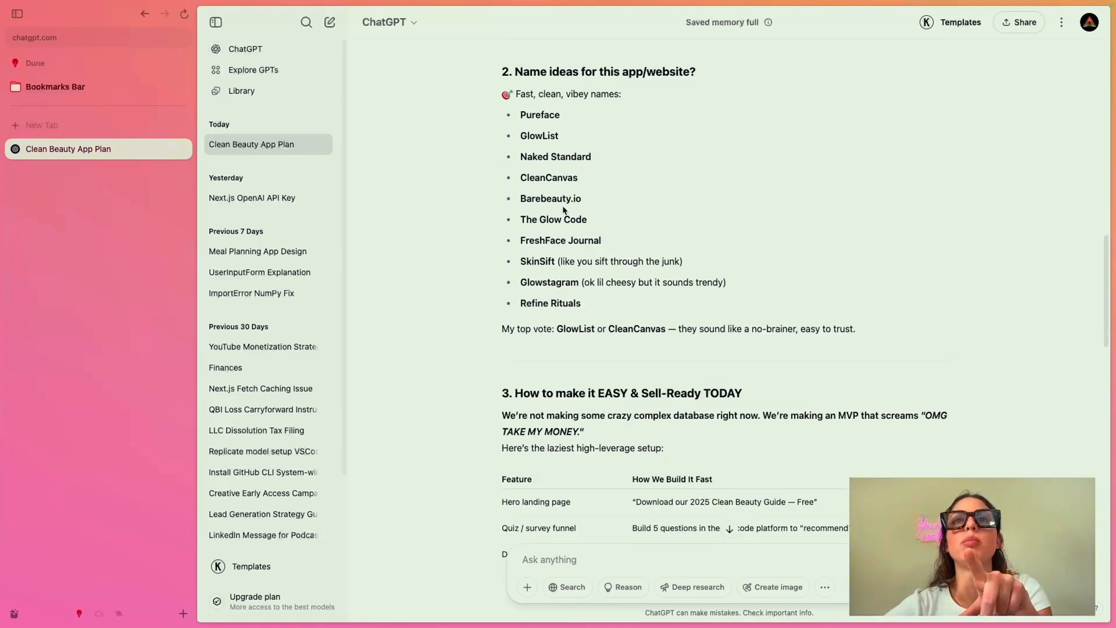
scroll(773, 208, down, 3)
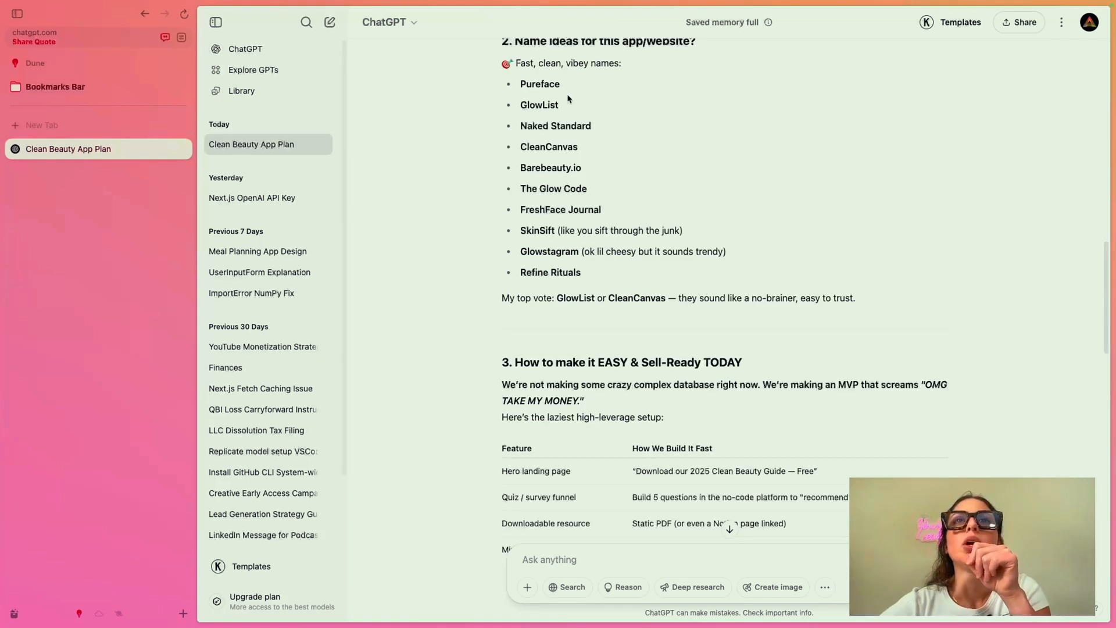
drag(515, 102, 588, 124)
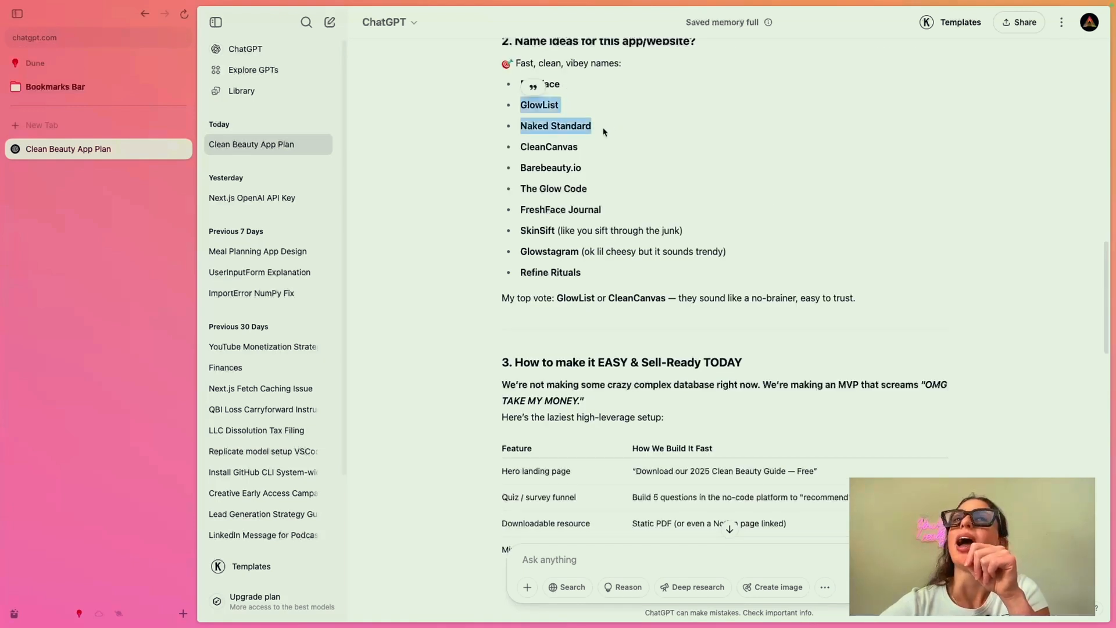
click(605, 131)
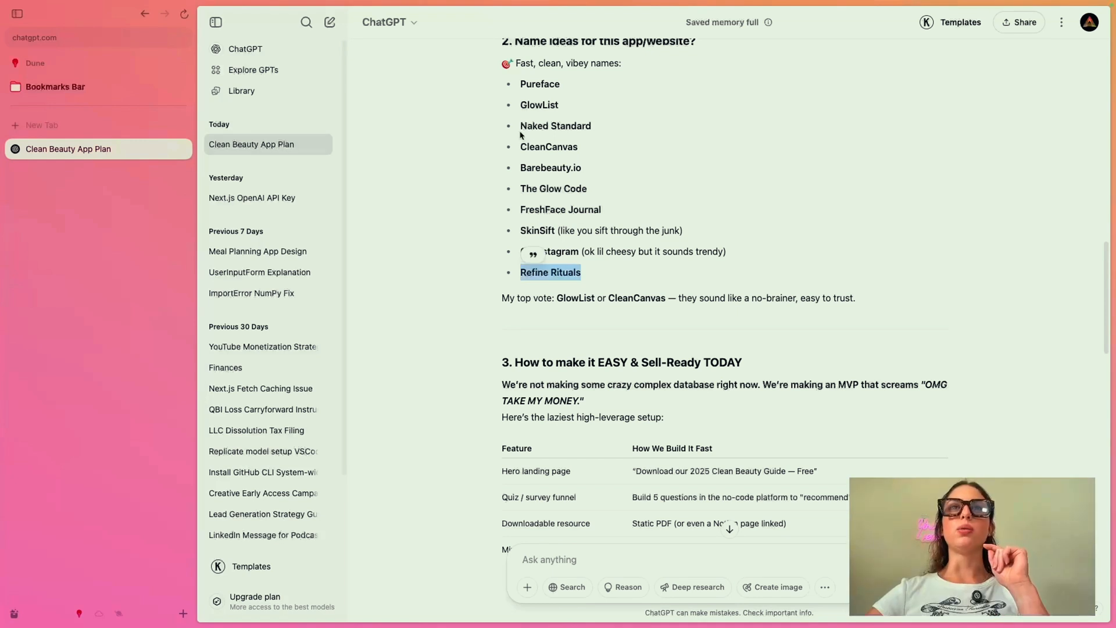
drag(521, 131, 668, 159)
Step: Examine the sell-ready feature table and the prompt for the no-code builder in the response
scroll(603, 131, down, 5)
drag(503, 200, 829, 208)
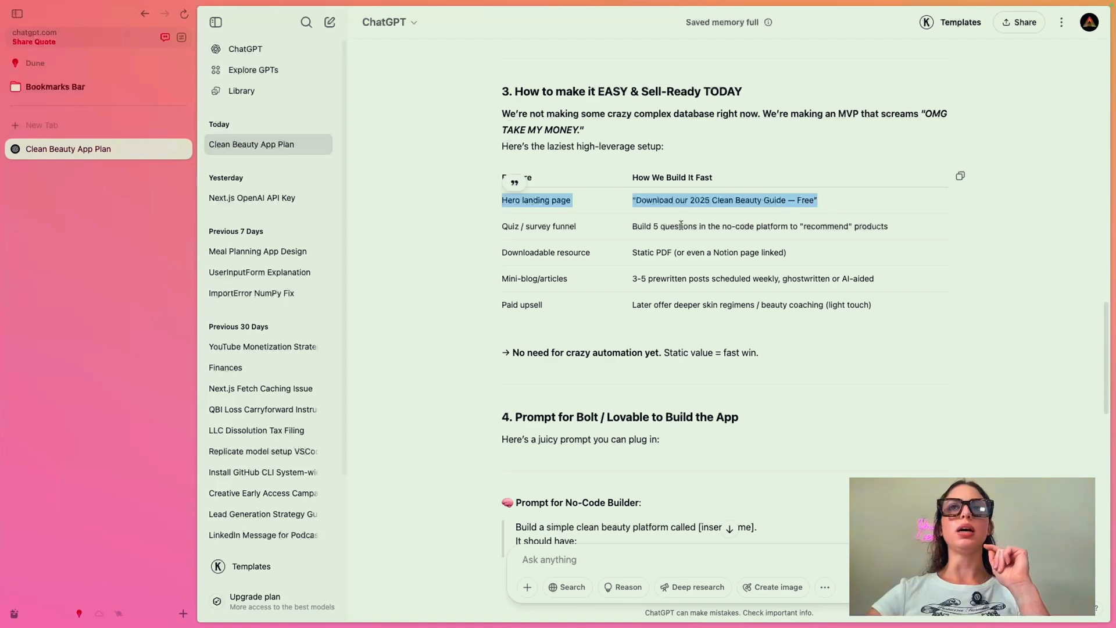
click(503, 229)
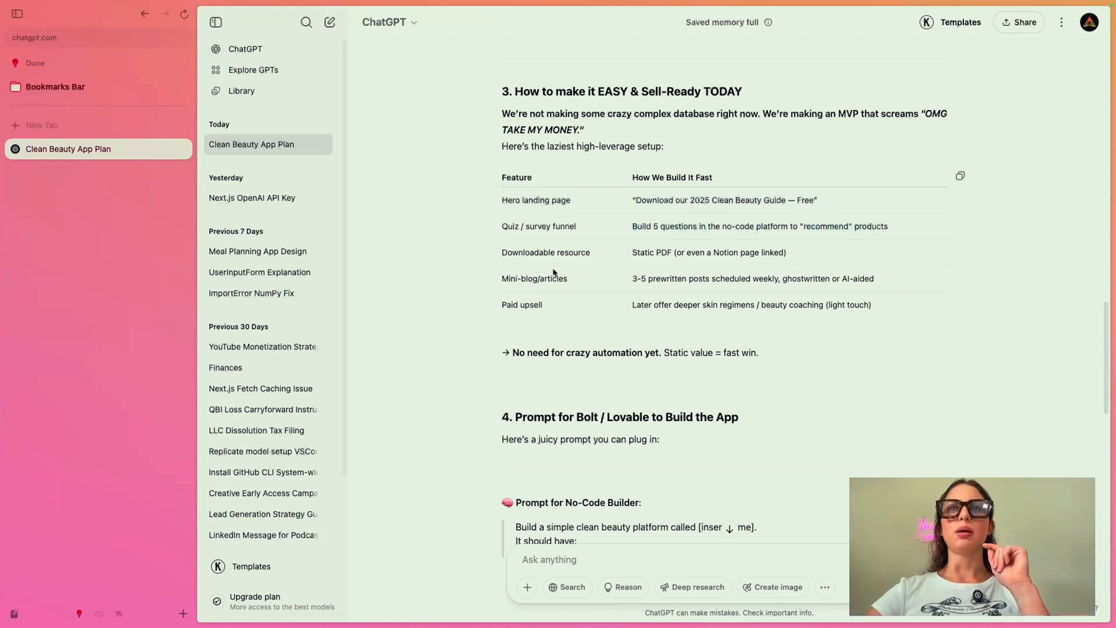
drag(501, 200, 543, 304)
scroll(702, 297, down, 3)
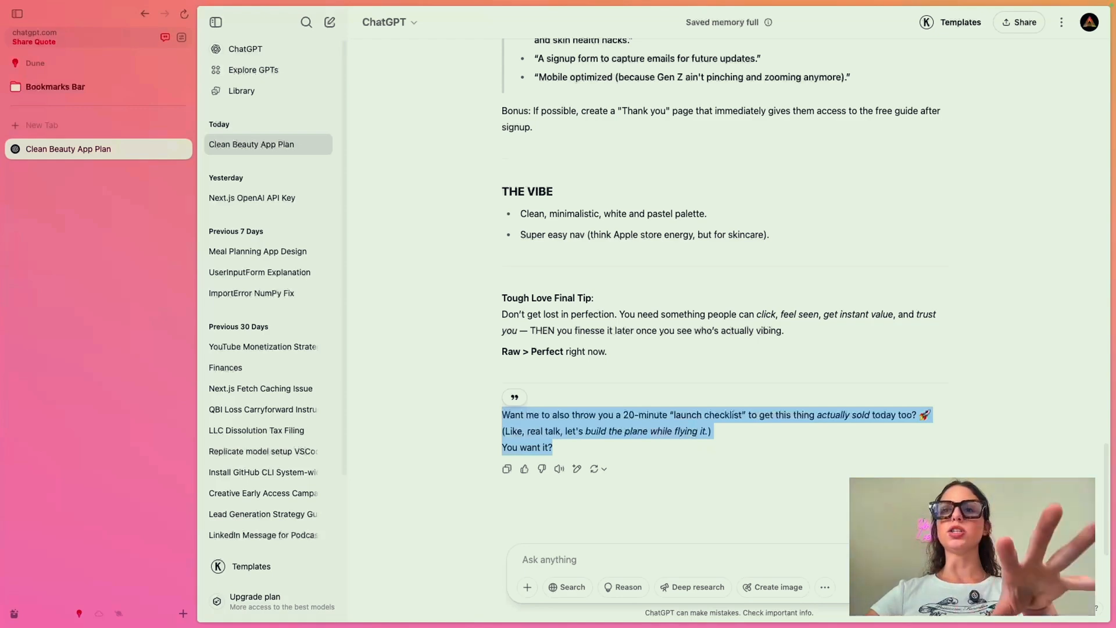
scroll(895, 363, up, 2)
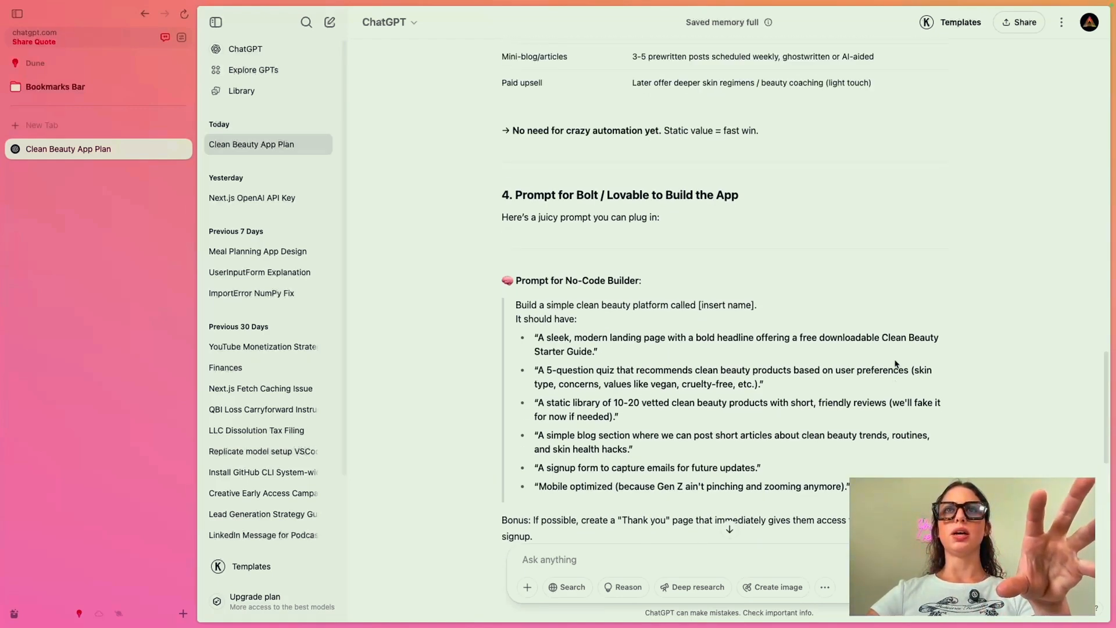
scroll(768, 356, up, 7)
scroll(767, 356, down, 5)
scroll(767, 356, up, 2)
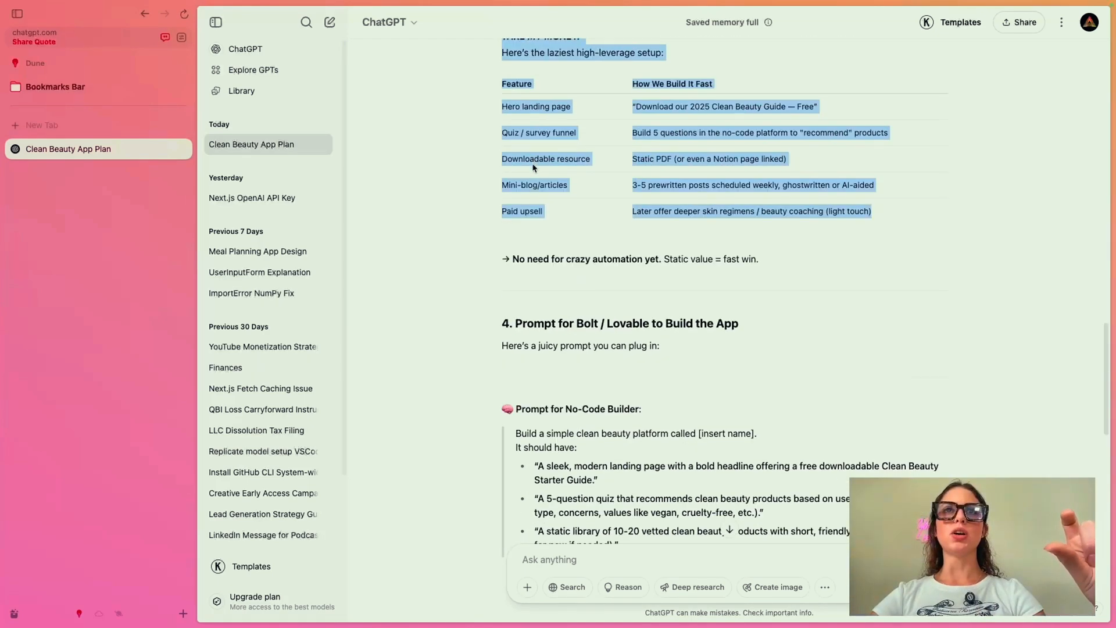
scroll(767, 355, down, 6)
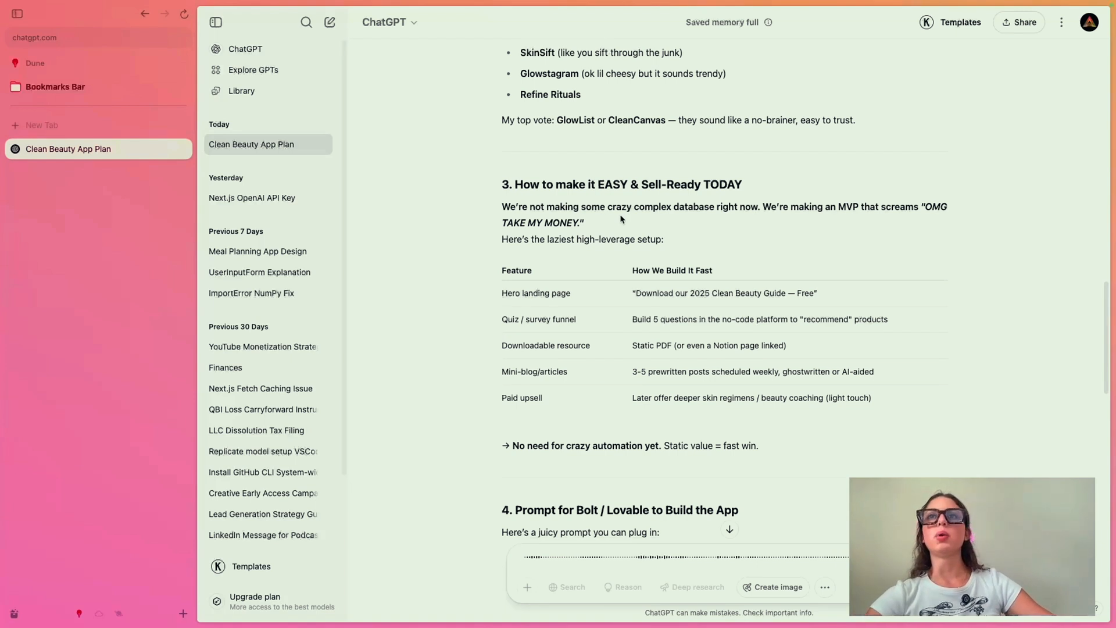
Step: Review the feature table, builder prompt and vibe sections while dictating the follow-up message
scroll(621, 219, down, 2)
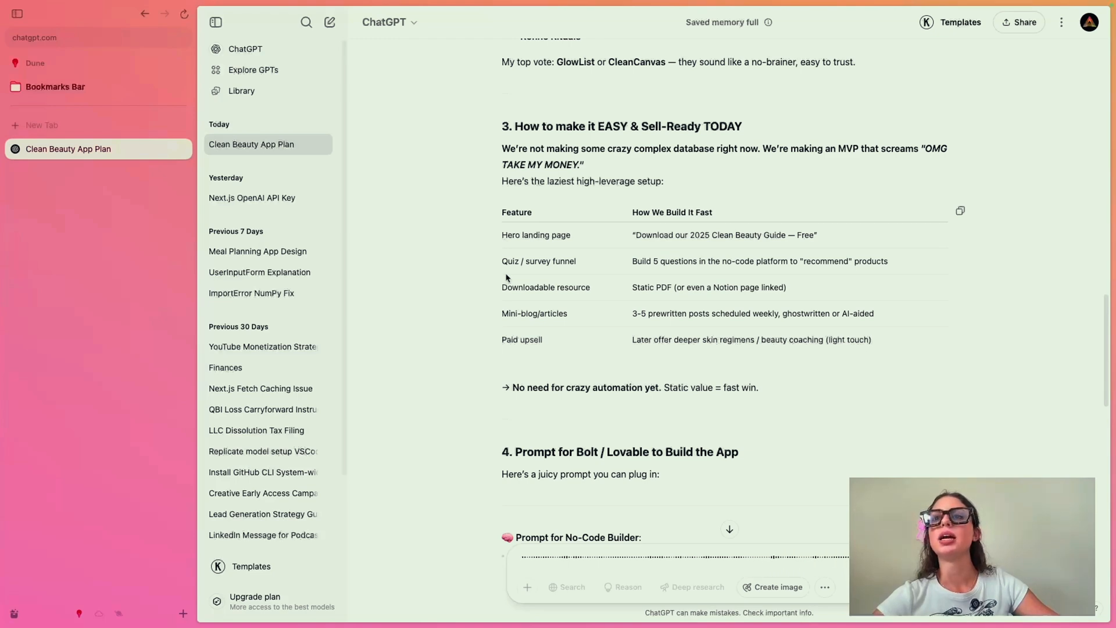
scroll(513, 283, down, 7)
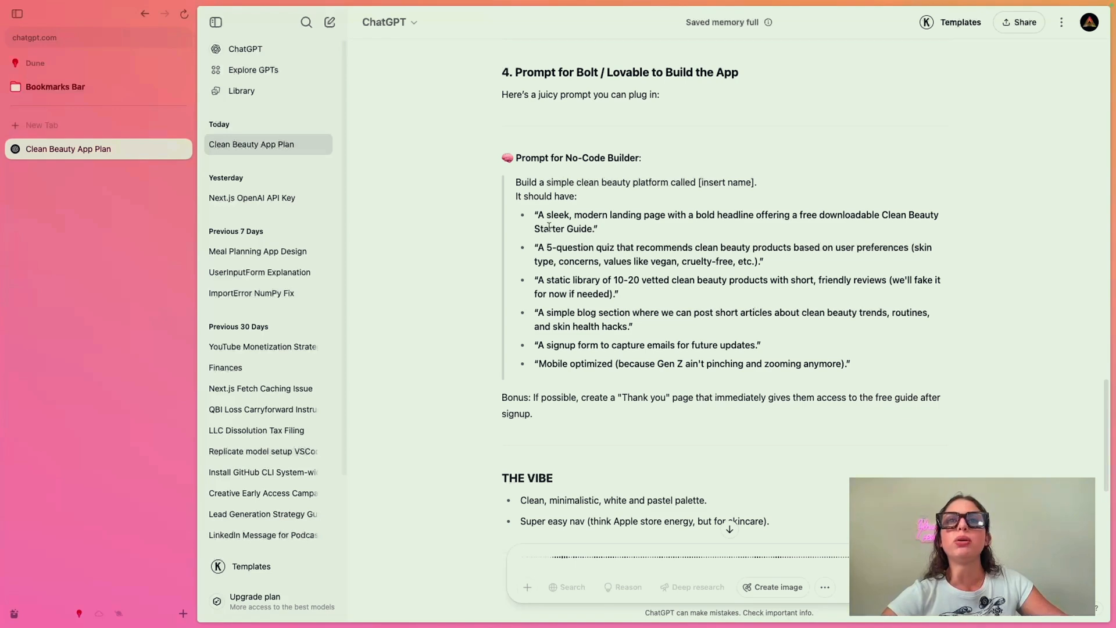
scroll(595, 280, down, 5)
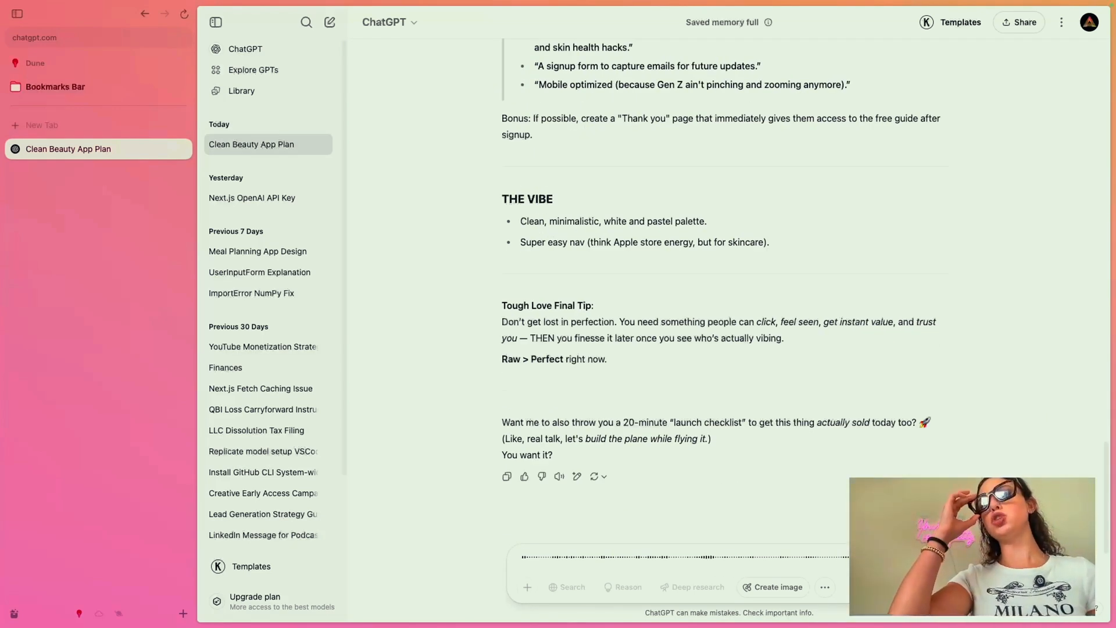
scroll(531, 227, up, 10)
Step: Examine the new No-Code Build Prompt, starting with its opening platform description and continuing through the required sections
drag(509, 199, 639, 230)
scroll(639, 230, down, 2)
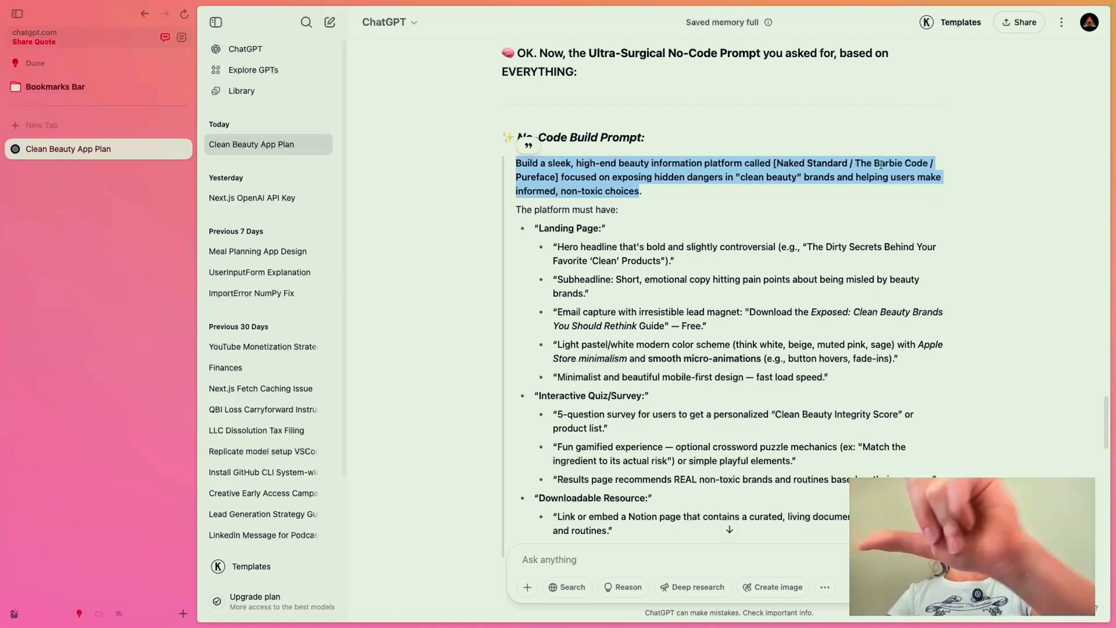
scroll(812, 226, down, 3)
drag(553, 201, 690, 233)
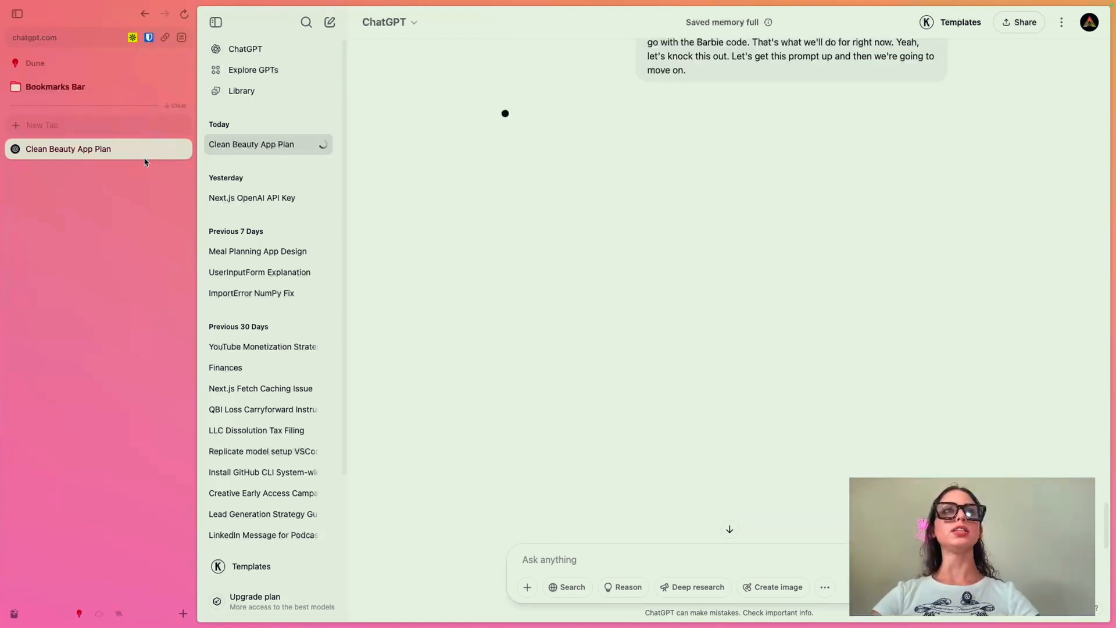
Step: Open lovable.dev in a new tab
click(85, 126)
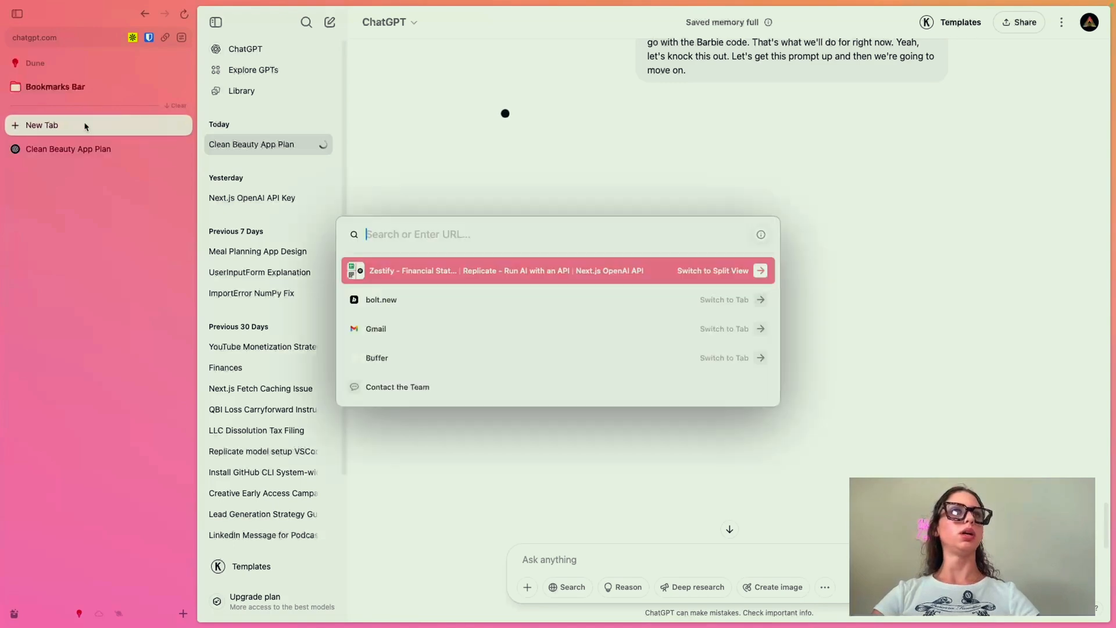
text(lob)
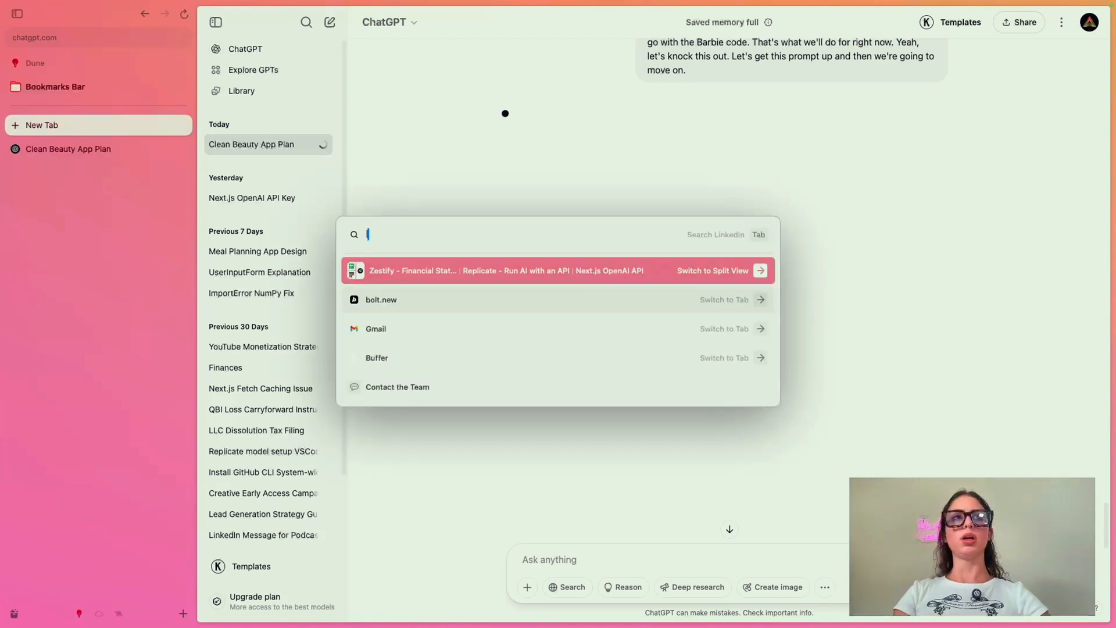
key(BackSpace)
key(BackSpace)
text(ovabl)
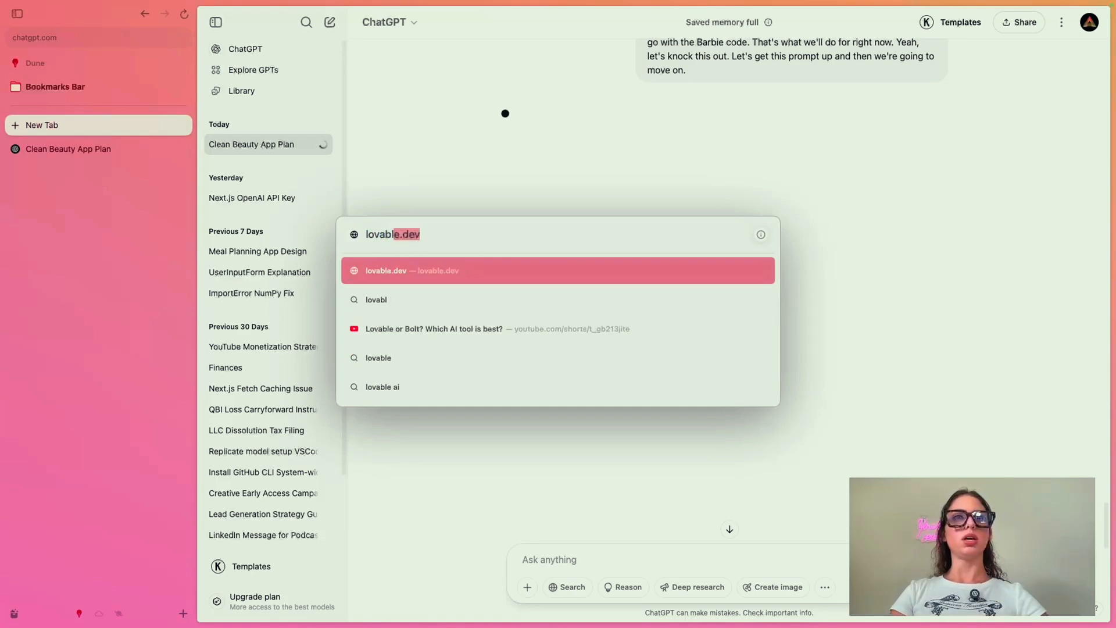
key(Return)
Step: Open 21st.dev in a new tab
key(super+t)
text(21st.dev)
key(Return)
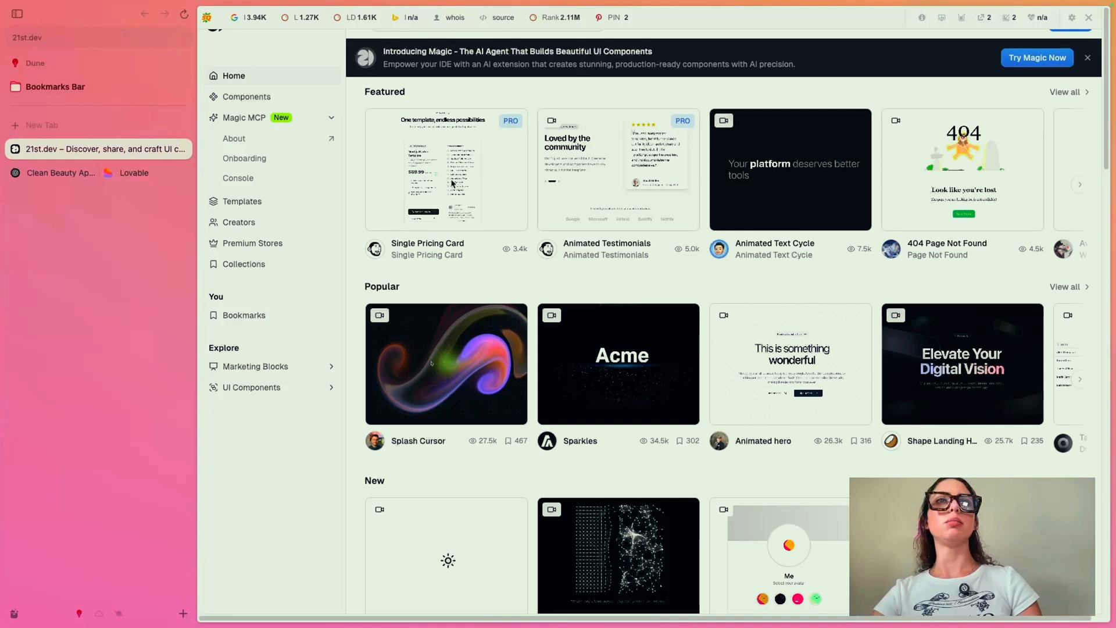
Step: Copy the prompt of the Aurora Background component from the Heros section
scroll(406, 232, down, 10)
scroll(383, 204, left, 5)
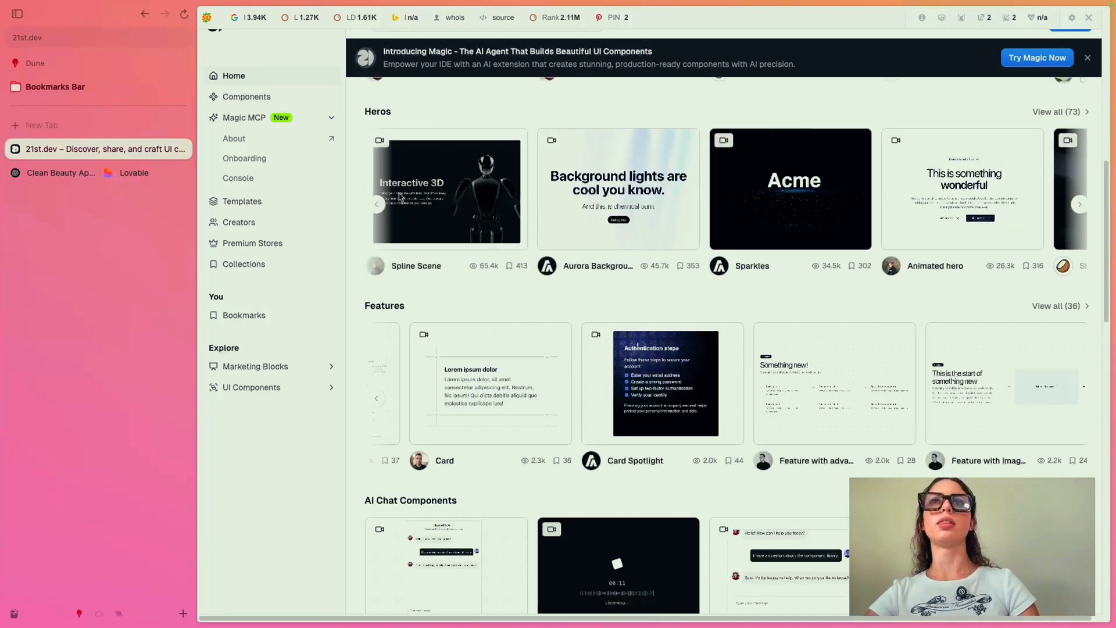
click(641, 196)
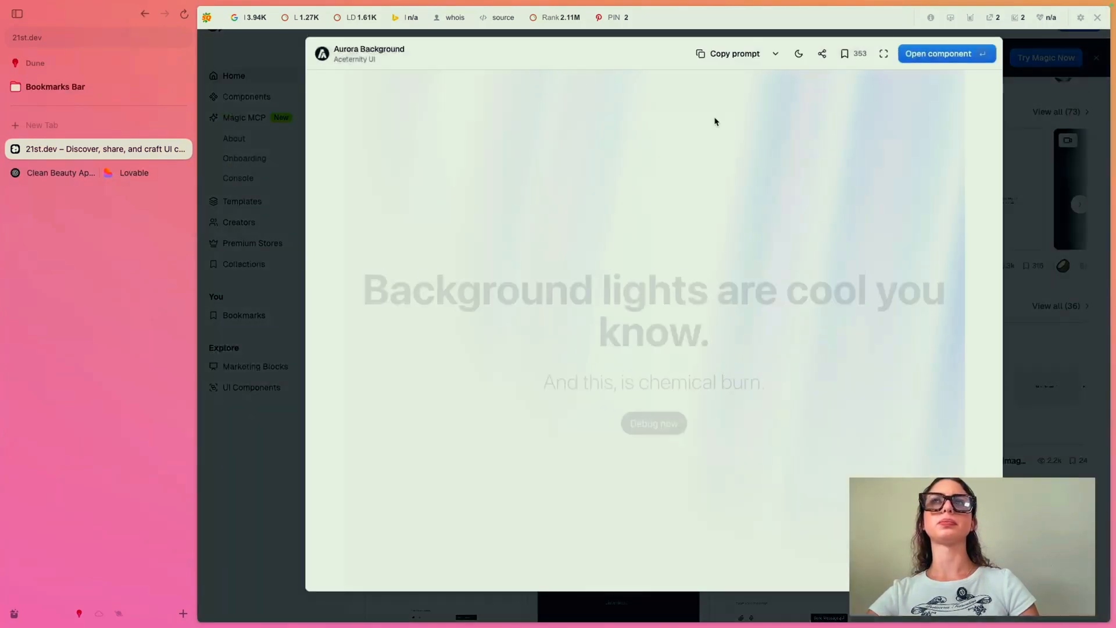
click(726, 57)
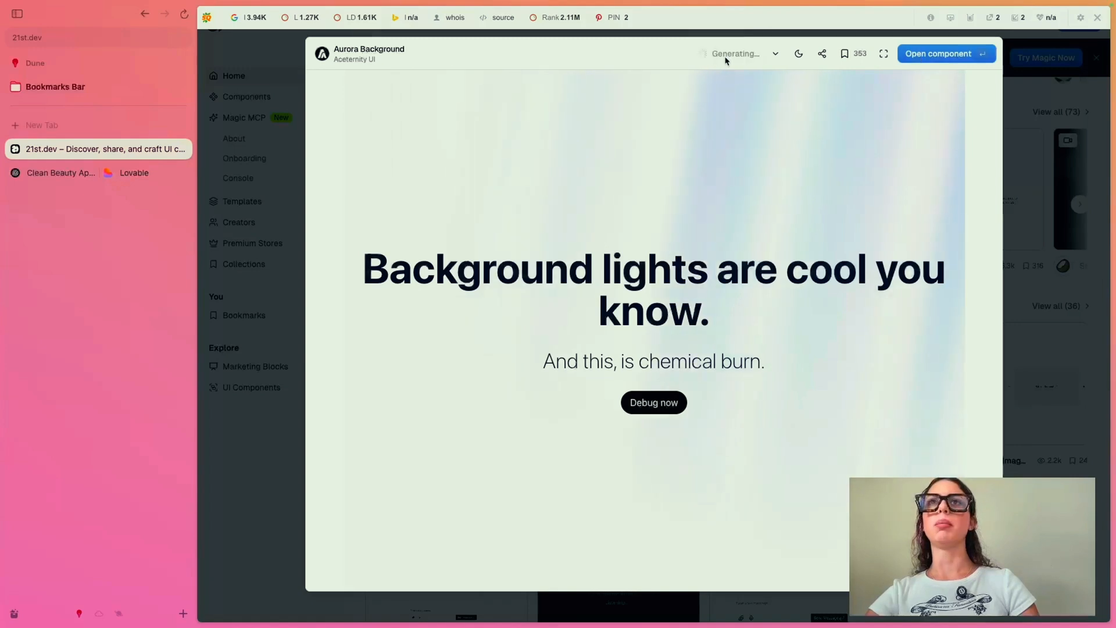
Step: Return to the ChatGPT and Lovable split view and paste the Barbie Code build prompt with its vibe summary into Lovable's prompt box
key(ctrl+Tab)
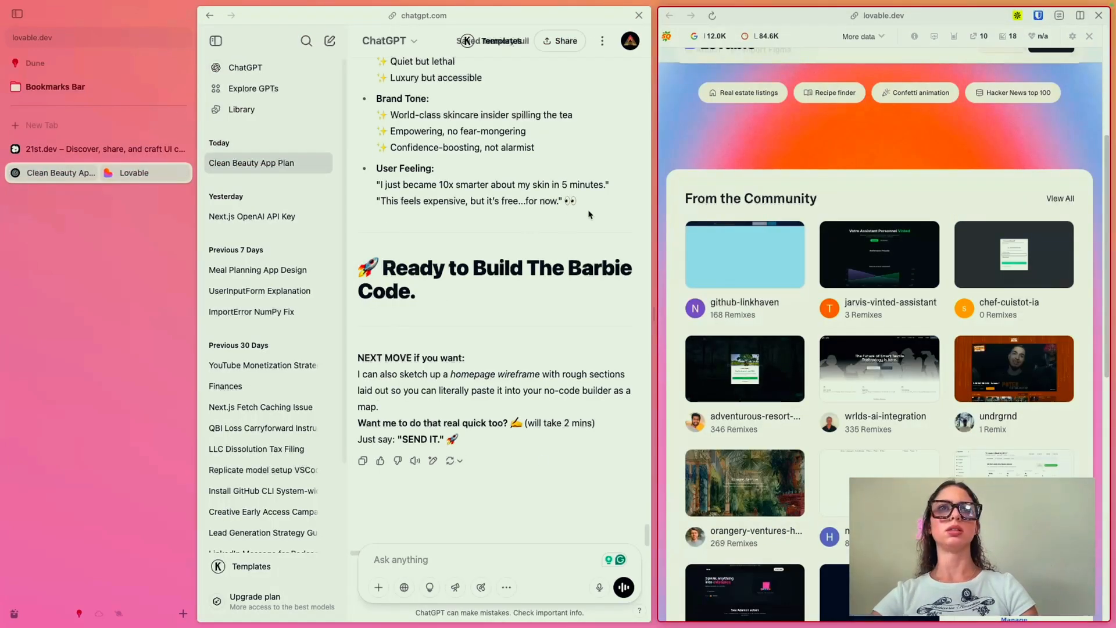
scroll(577, 215, up, 3)
scroll(872, 174, up, 3)
click(849, 124)
key(ctrl+v)
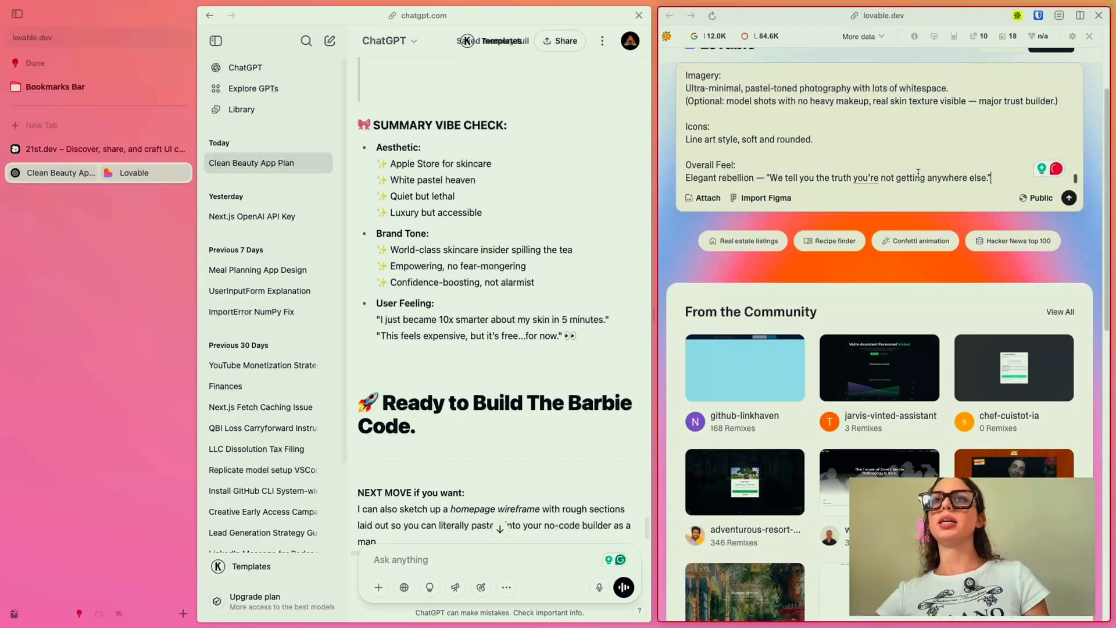
scroll(430, 544, down, 3)
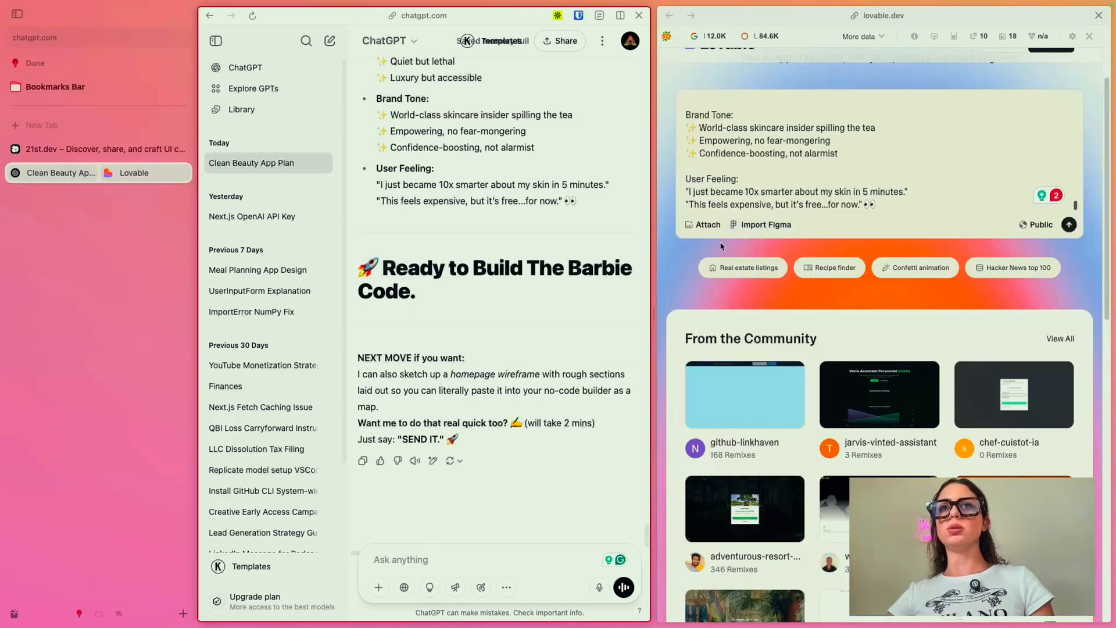
Step: Ask ChatGPT "what images should I attach" in the Clean Beauty App Plan chat
click(436, 560)
text(what images should)
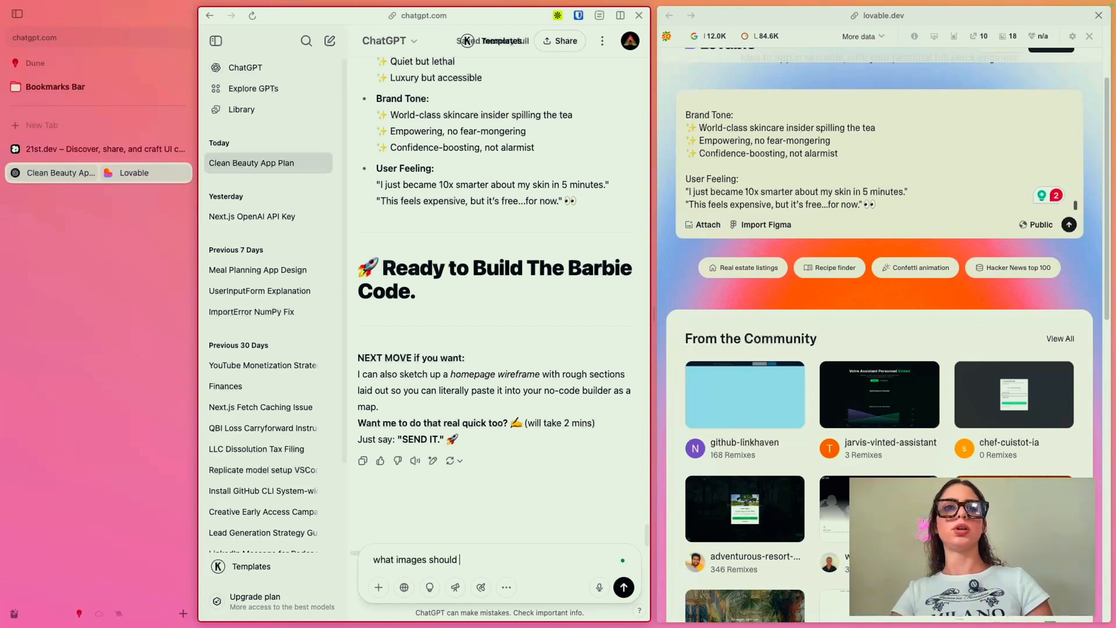
text( I attach)
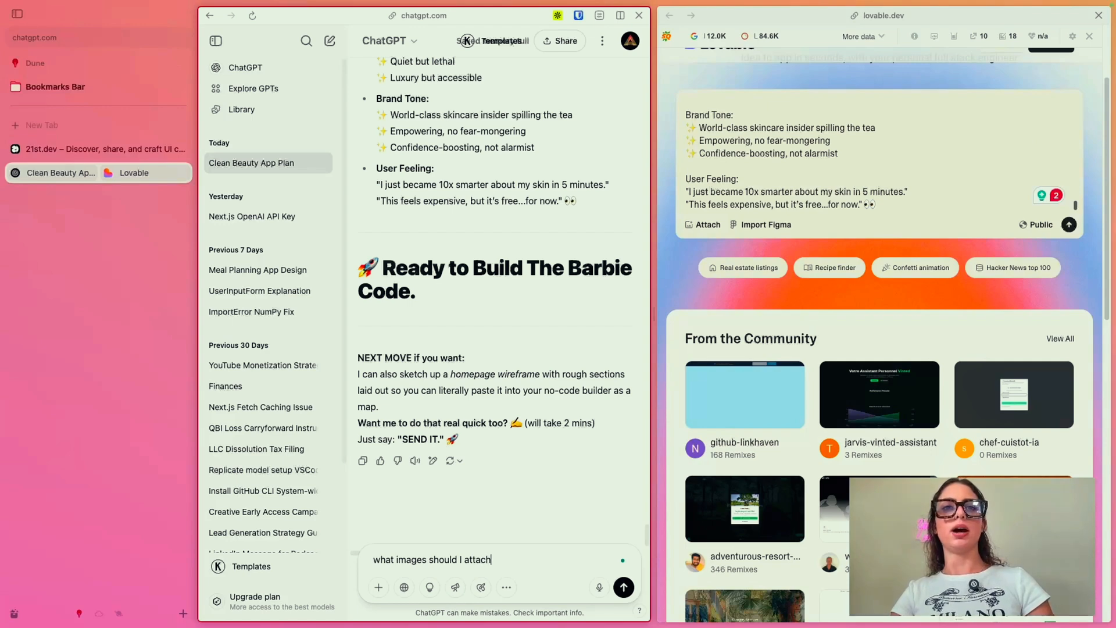
key(Return)
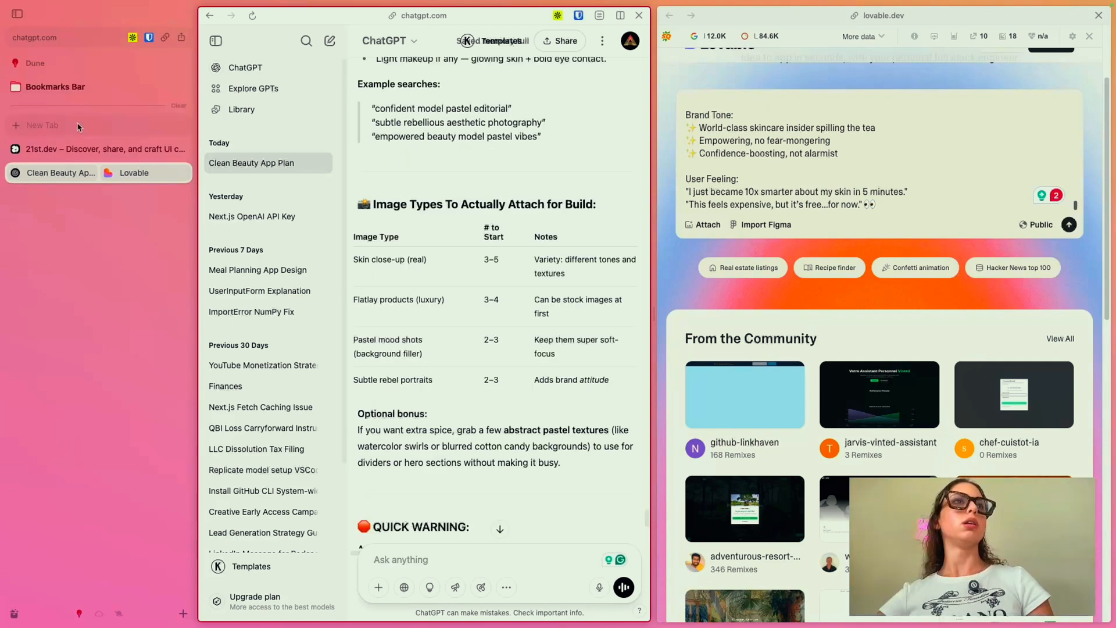
Step: Open Pexels in a new tab and search its photos for "skin"
key(super+t)
text(pexels)
key(Return)
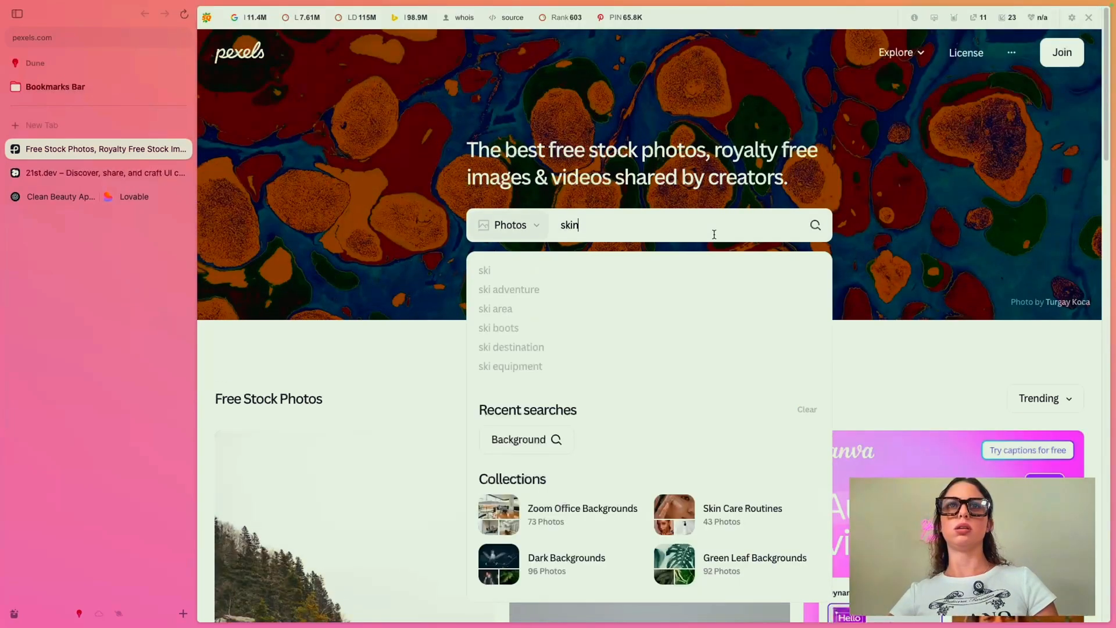
key(Return)
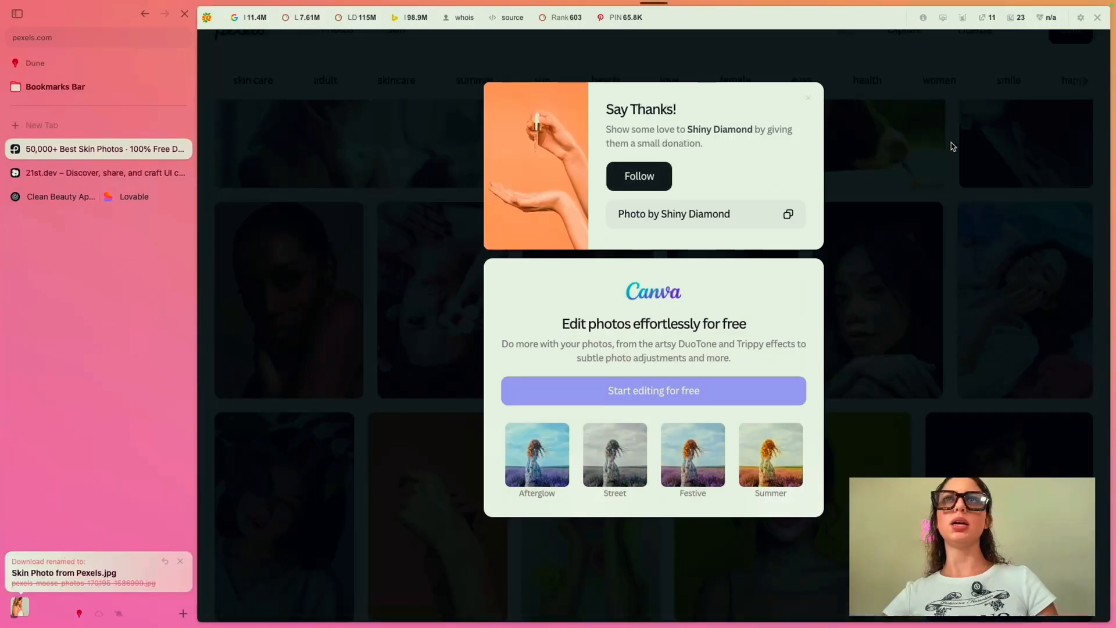
Step: Close the Pexels download message, open The Ordinary's website in place of the skin care brands search, and capture a screenshot of its homepage
click(926, 145)
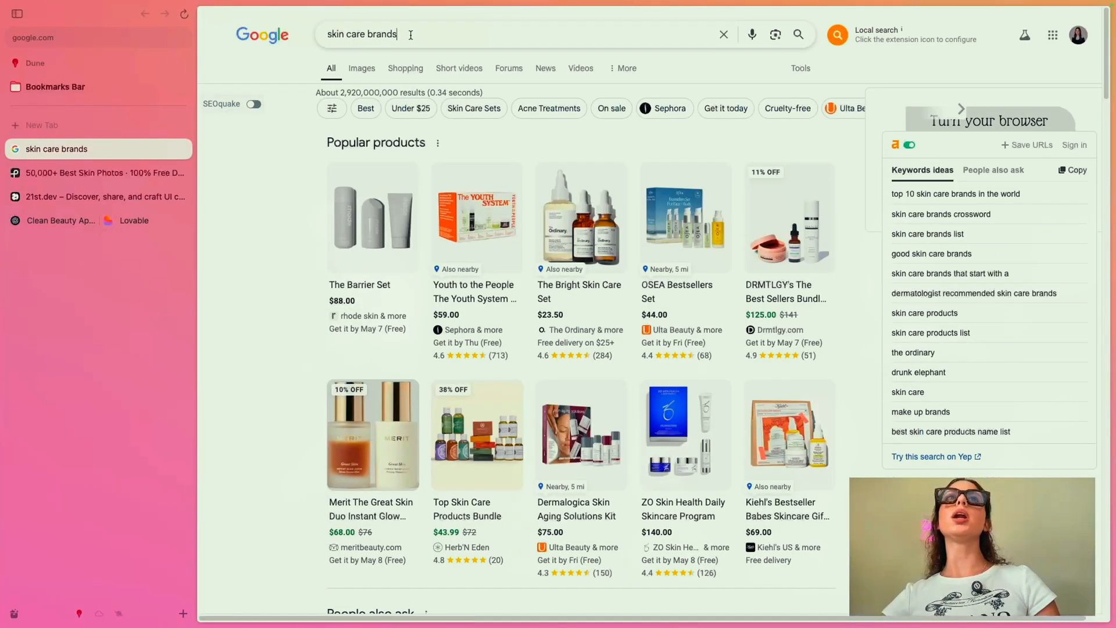
drag(411, 35, 343, 35)
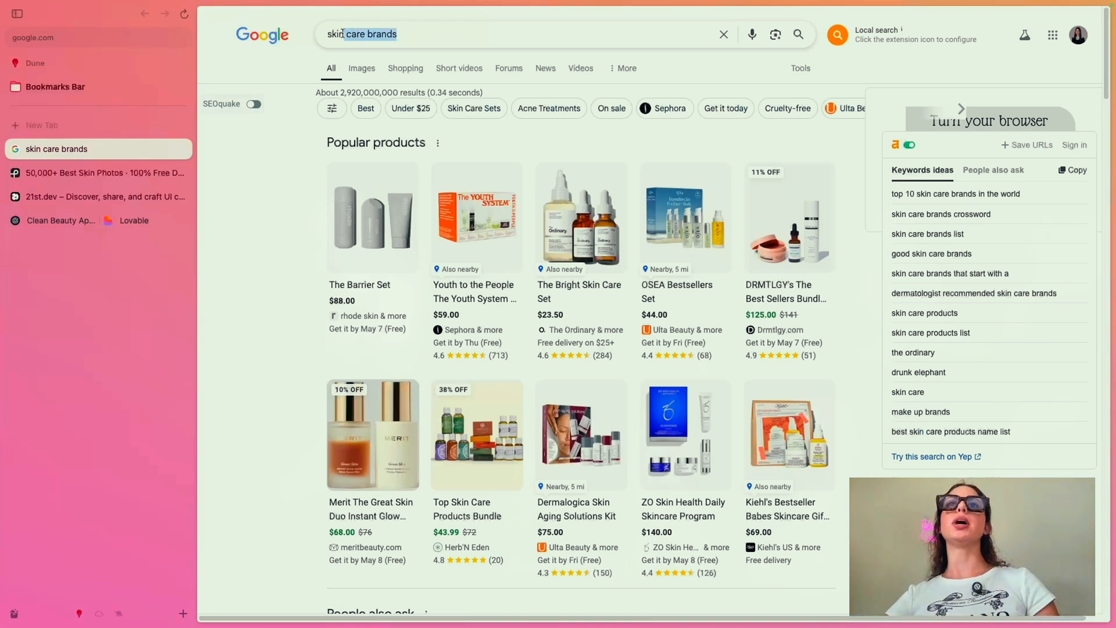
key(BackSpace)
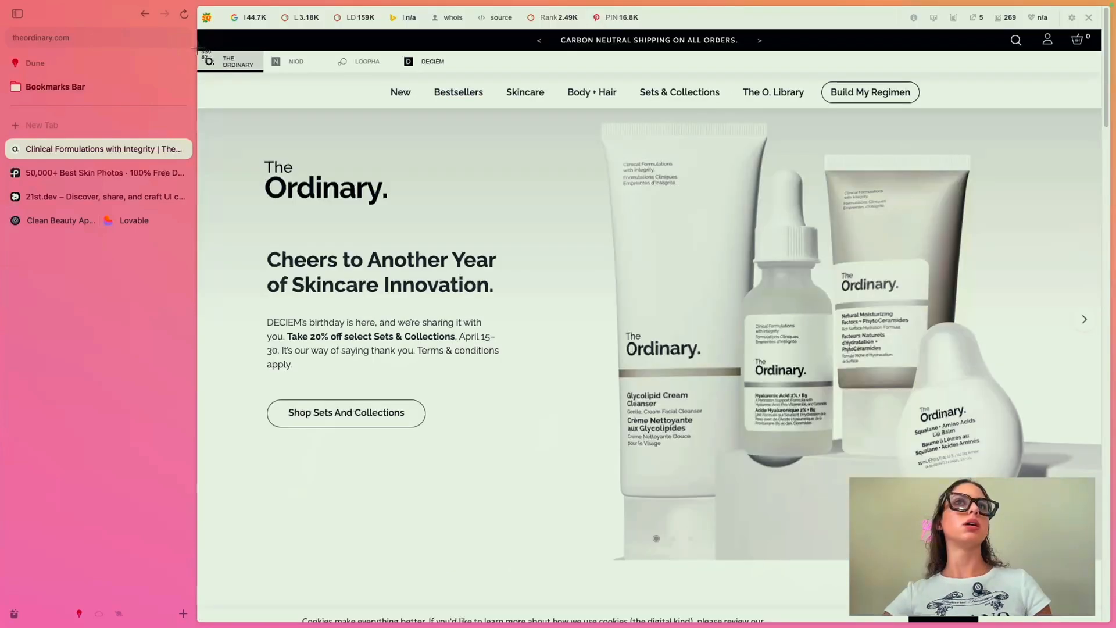
drag(197, 46, 1040, 616)
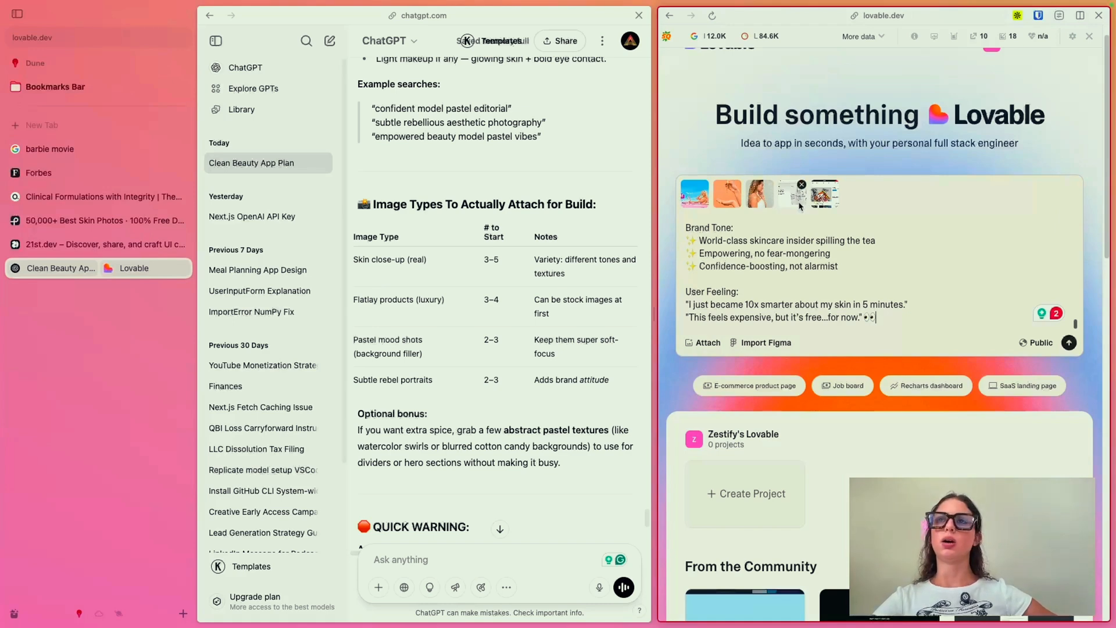
Step: Copy the Aurora Background prompt from 21st.dev, append it below the Barbie Code build prompt in Lovable, and submit the combined prompt
scroll(833, 251, down, 1)
scroll(832, 251, up, 10)
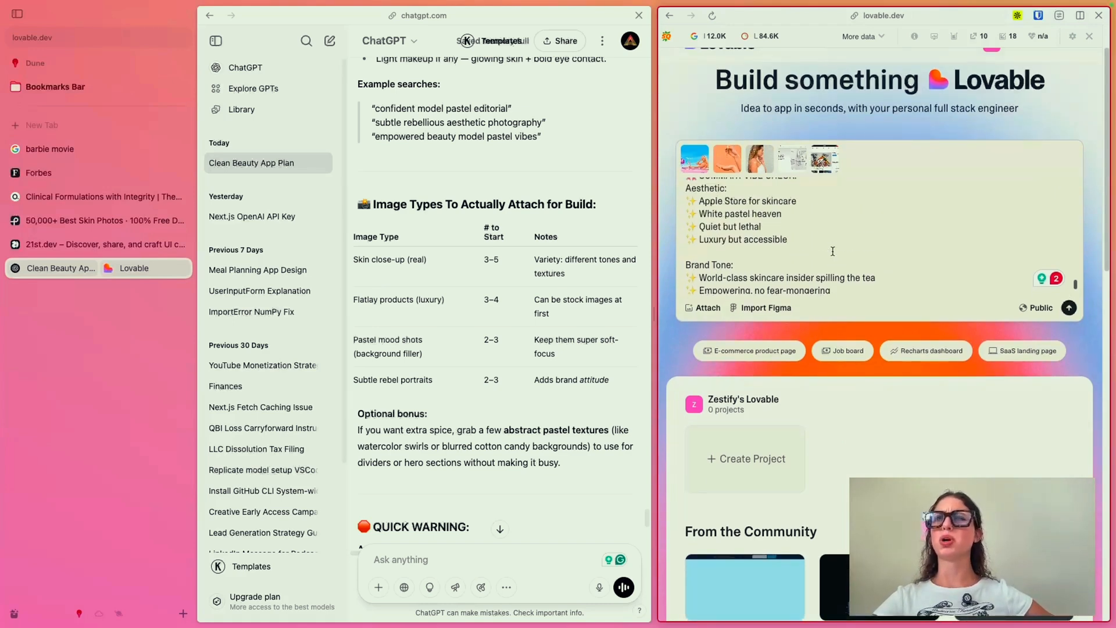
scroll(833, 251, up, 10)
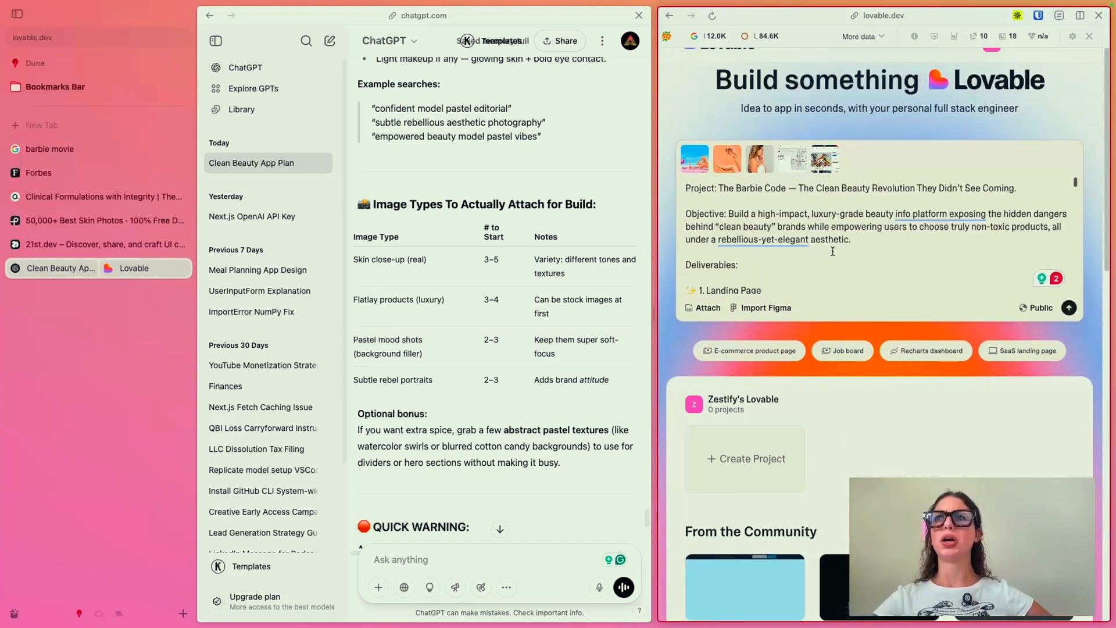
scroll(1078, 294, down, 15)
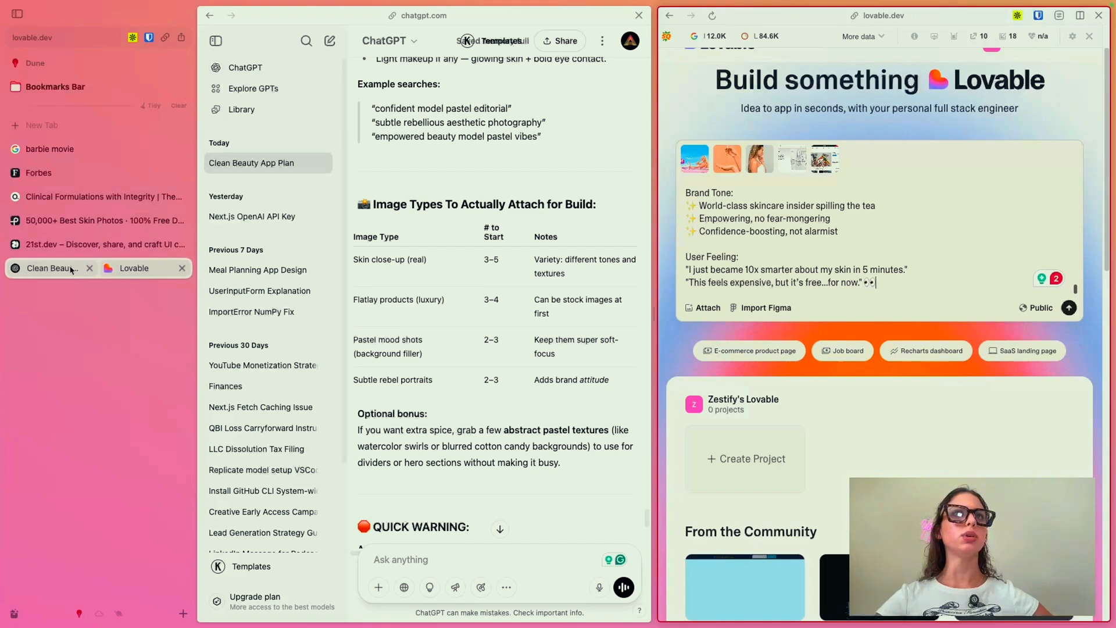
click(67, 247)
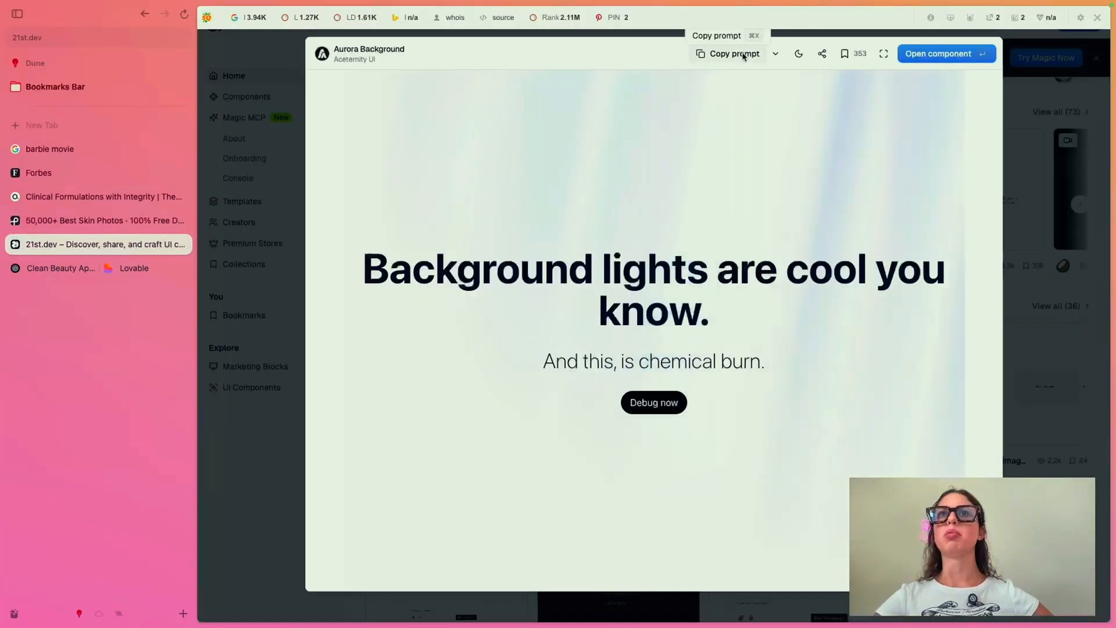
click(46, 270)
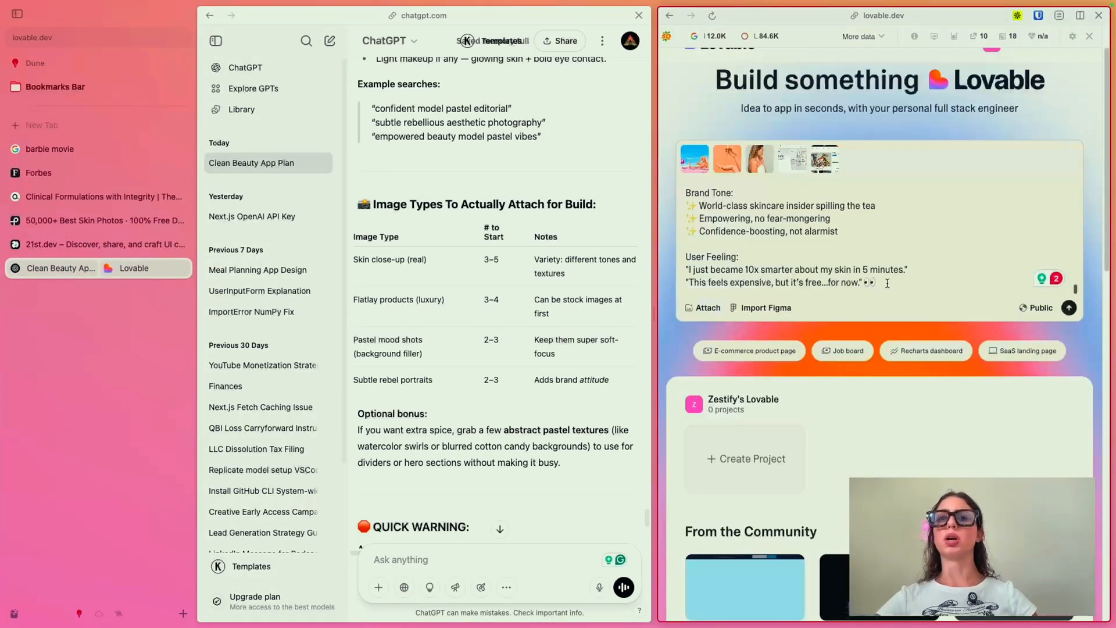
click(886, 283)
key(Return)
key(Return)
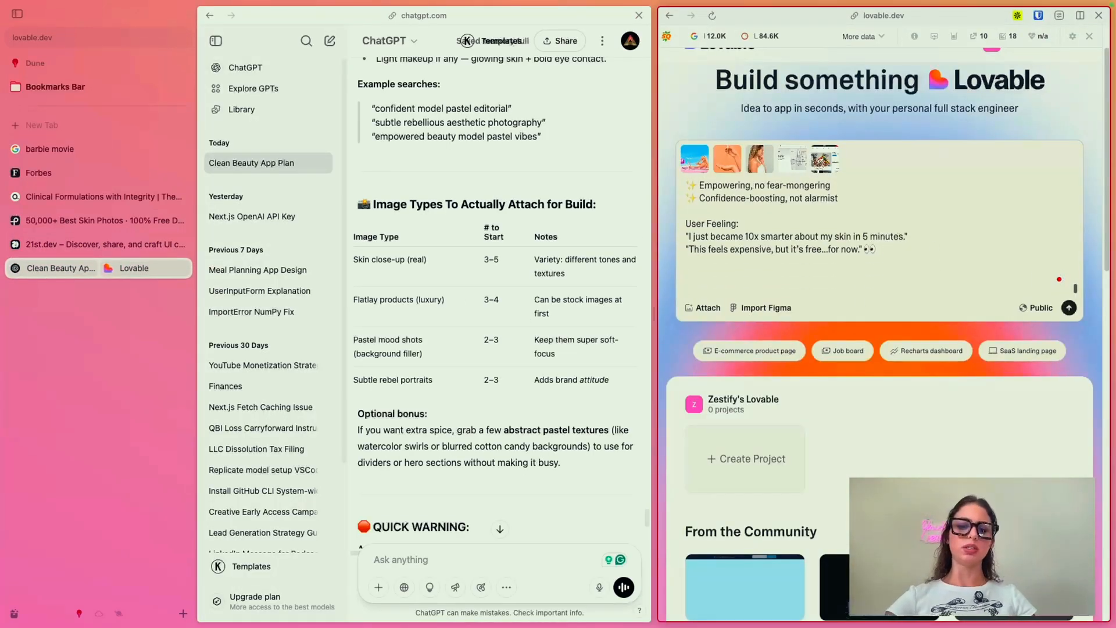
key(super+v)
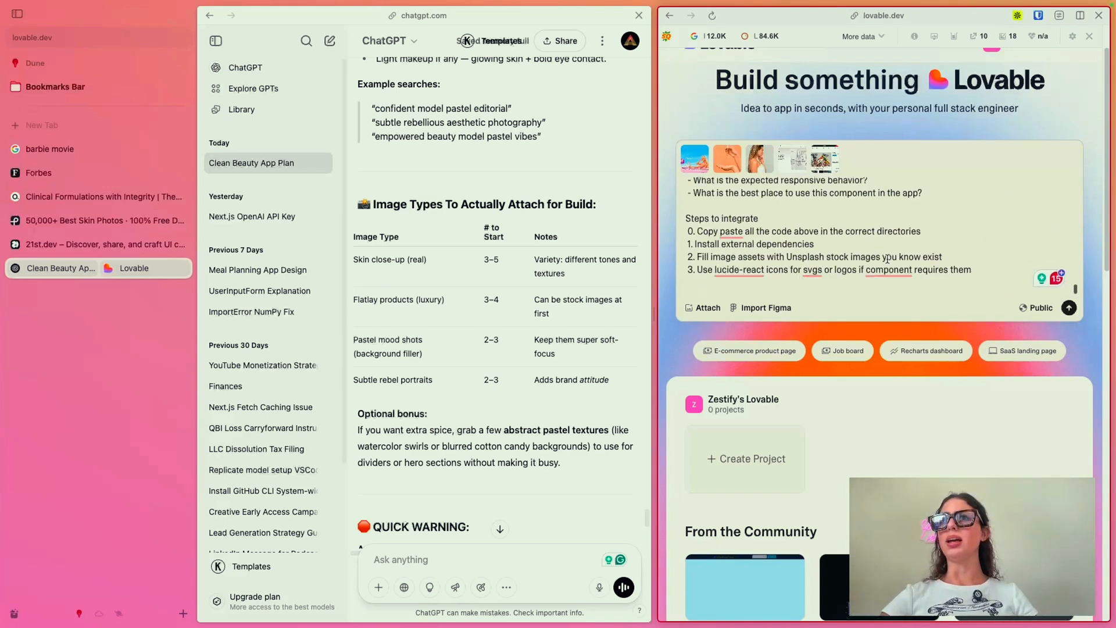
click(1069, 308)
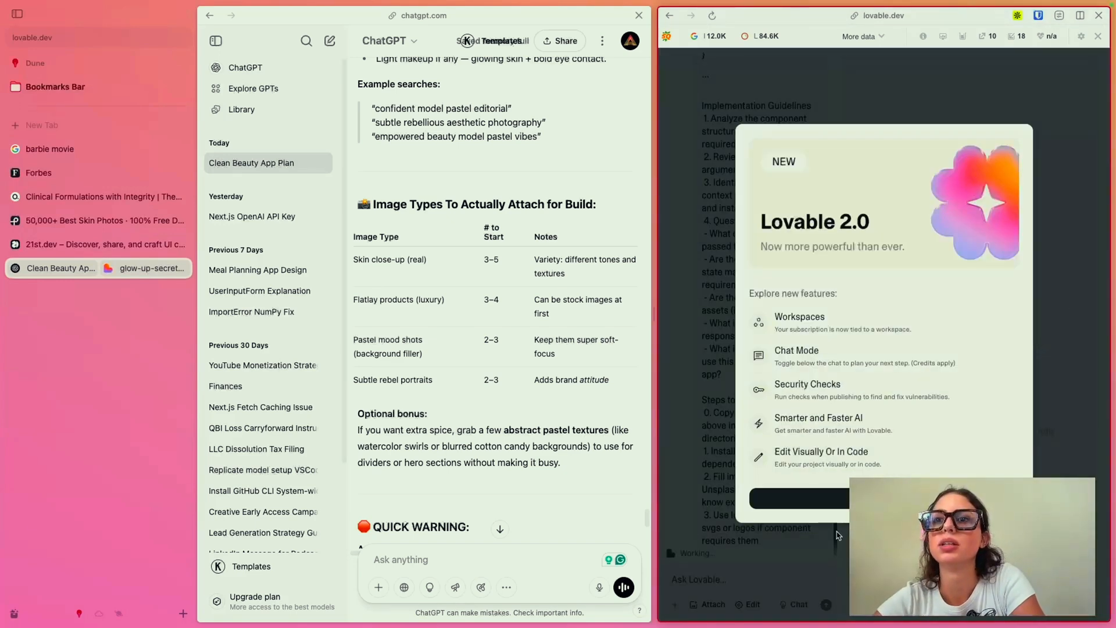
click(826, 498)
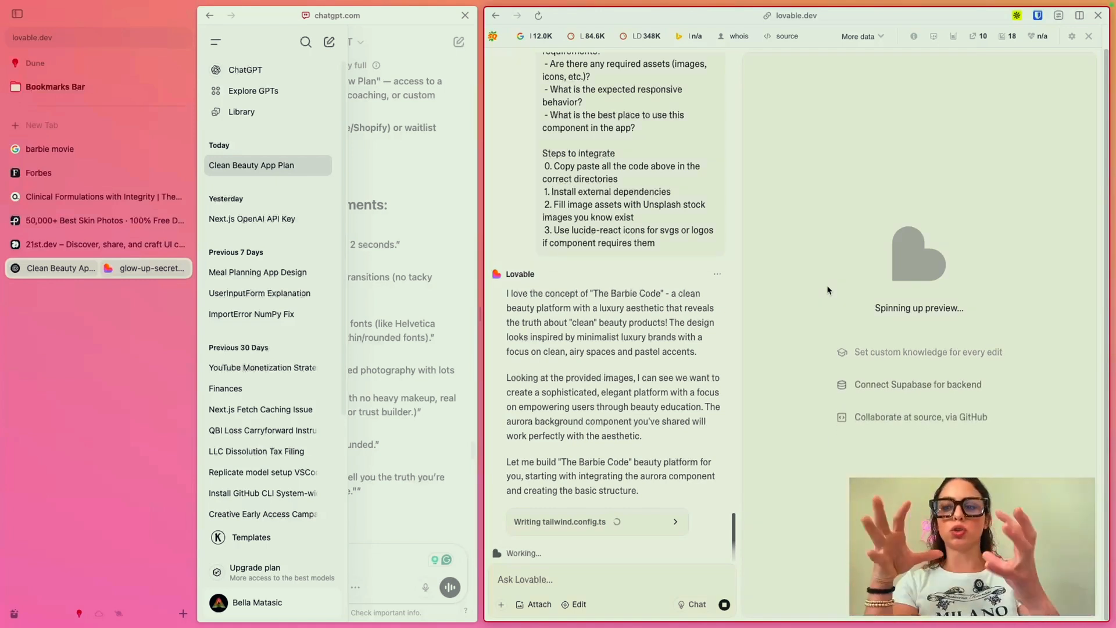
Step: Disable the SEO bar for the Lovable domain only
click(1088, 36)
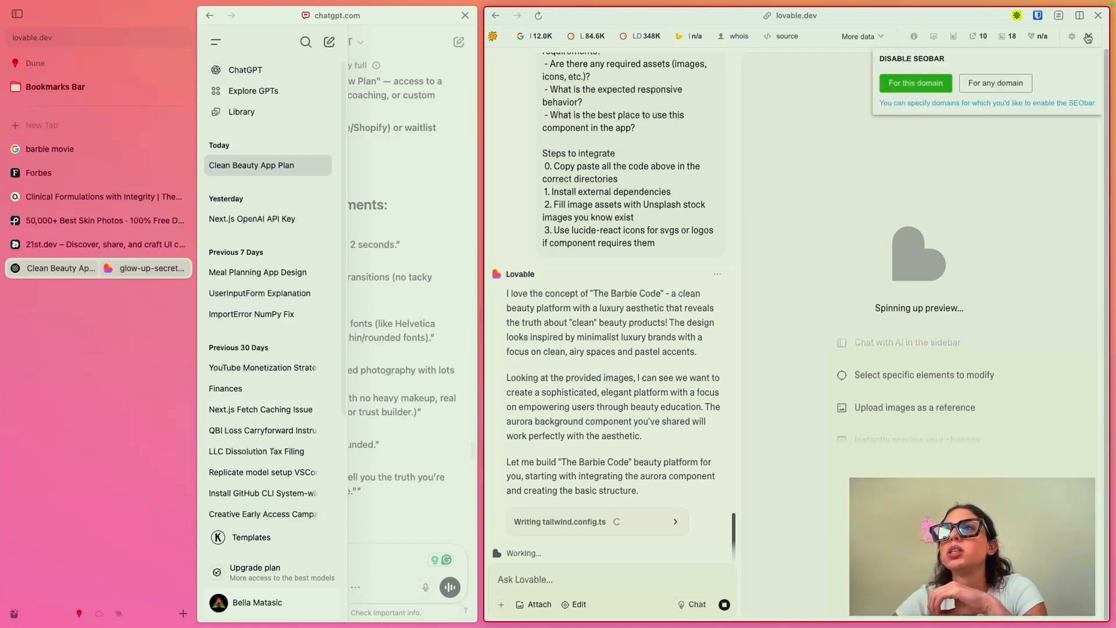
click(936, 83)
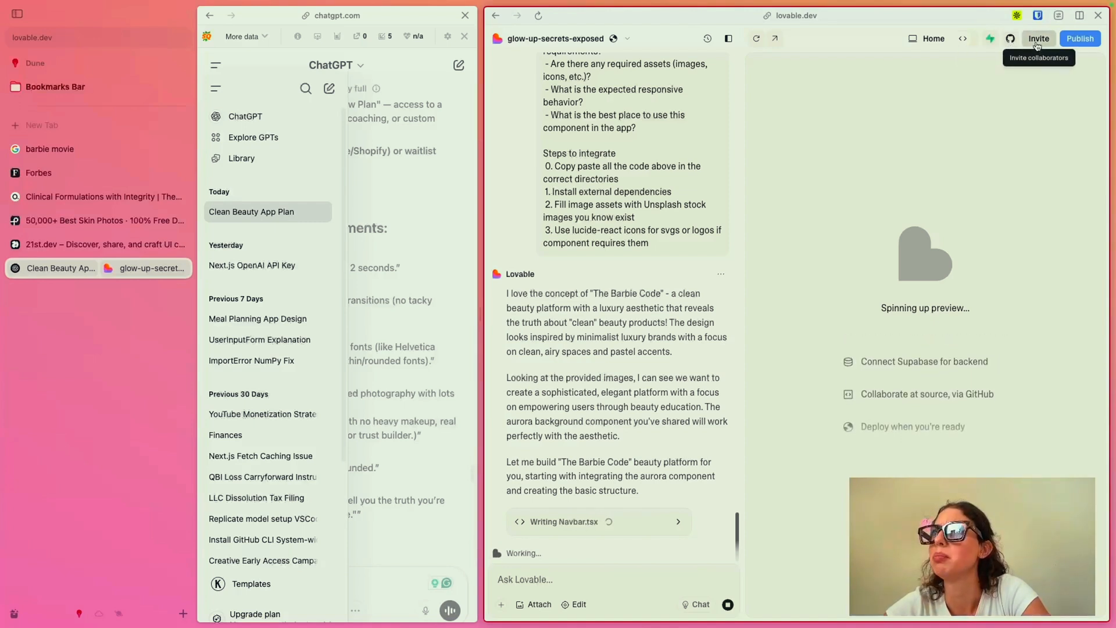
Step: Show the project's code view and inspect the code in src/pages/Index.tsx
click(966, 39)
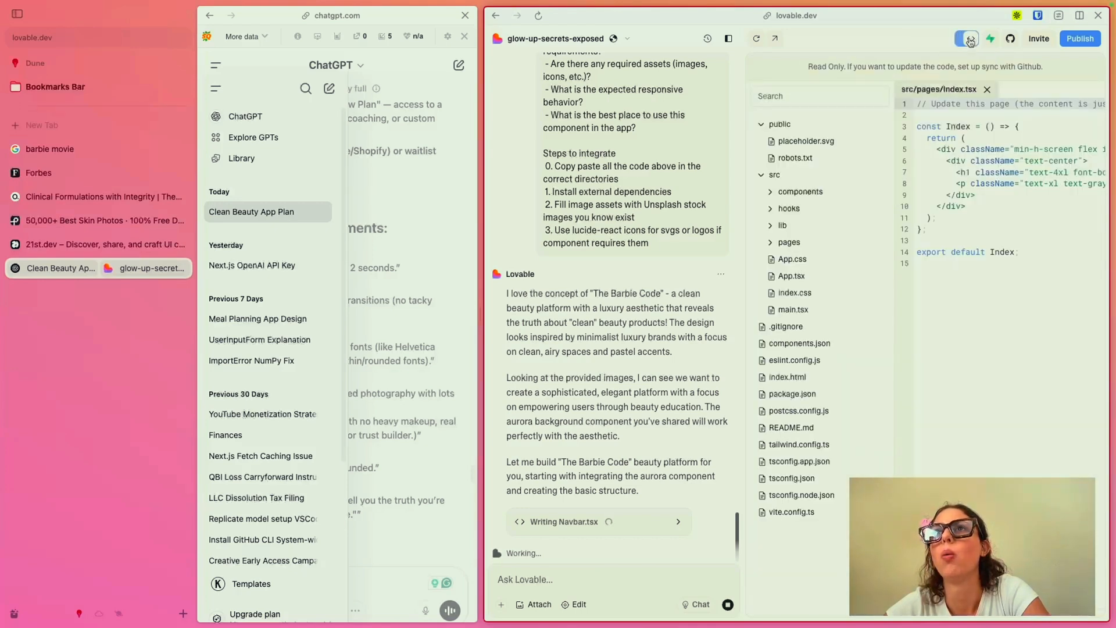
click(963, 39)
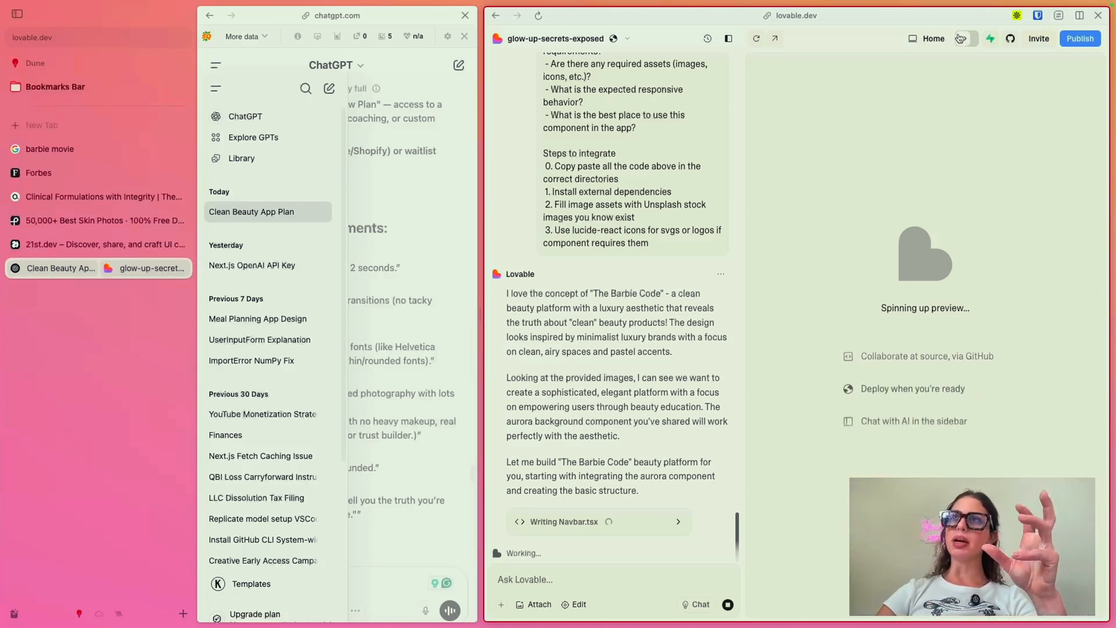
click(962, 38)
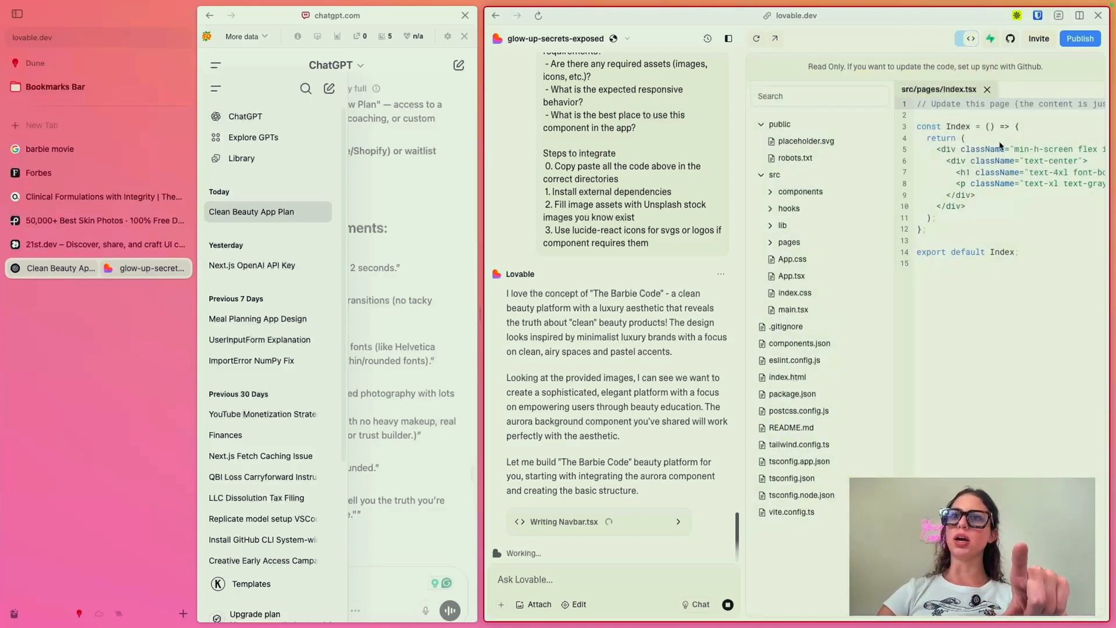
scroll(994, 162, right, 5)
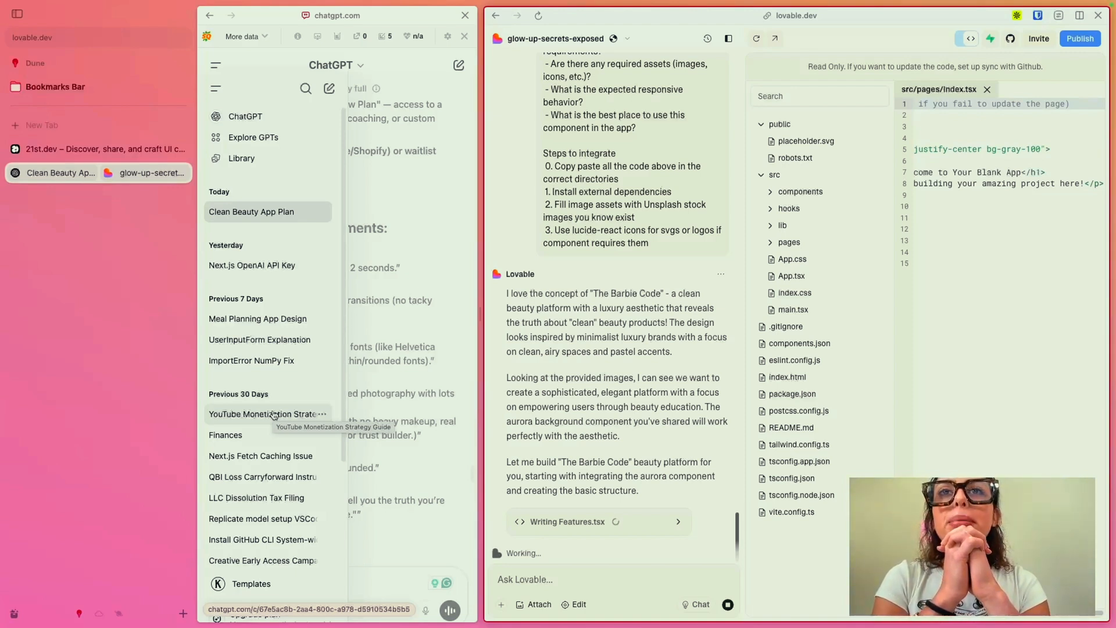
Step: Copy Lovable's introductory reply about The Barbie Code and read the response through to its suggested next steps
drag(639, 491, 527, 298)
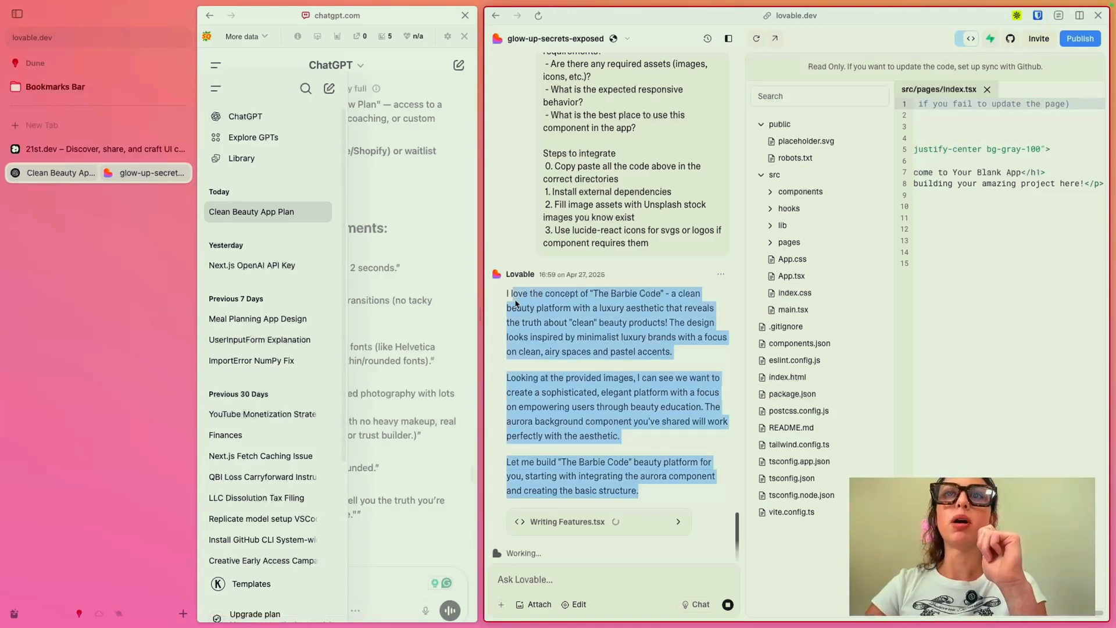
key(super+c)
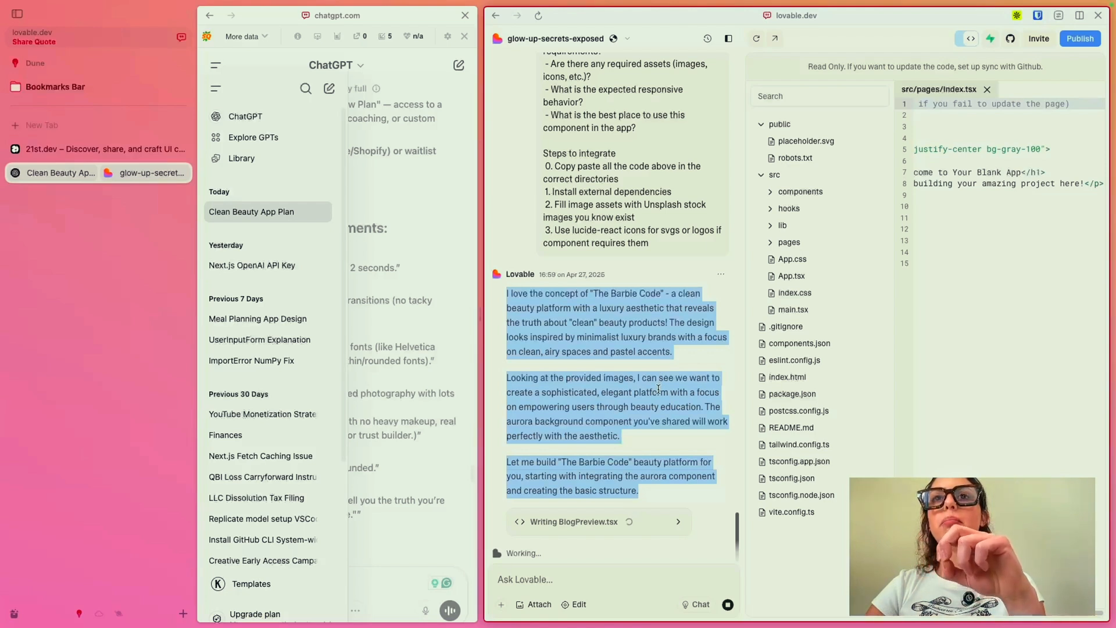
click(587, 410)
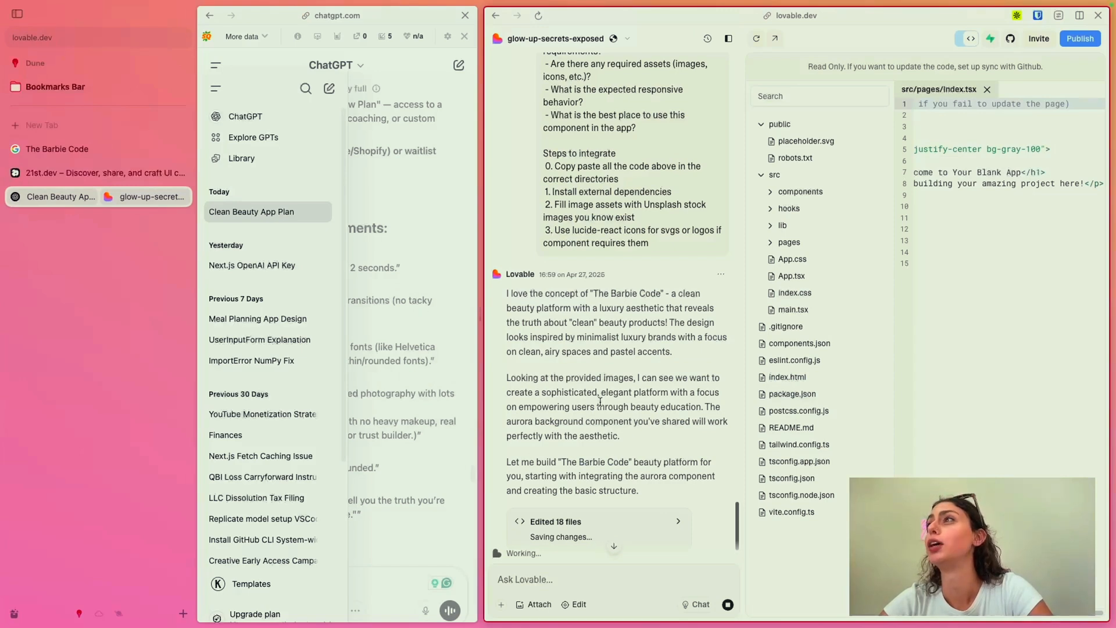
scroll(556, 455, down, 3)
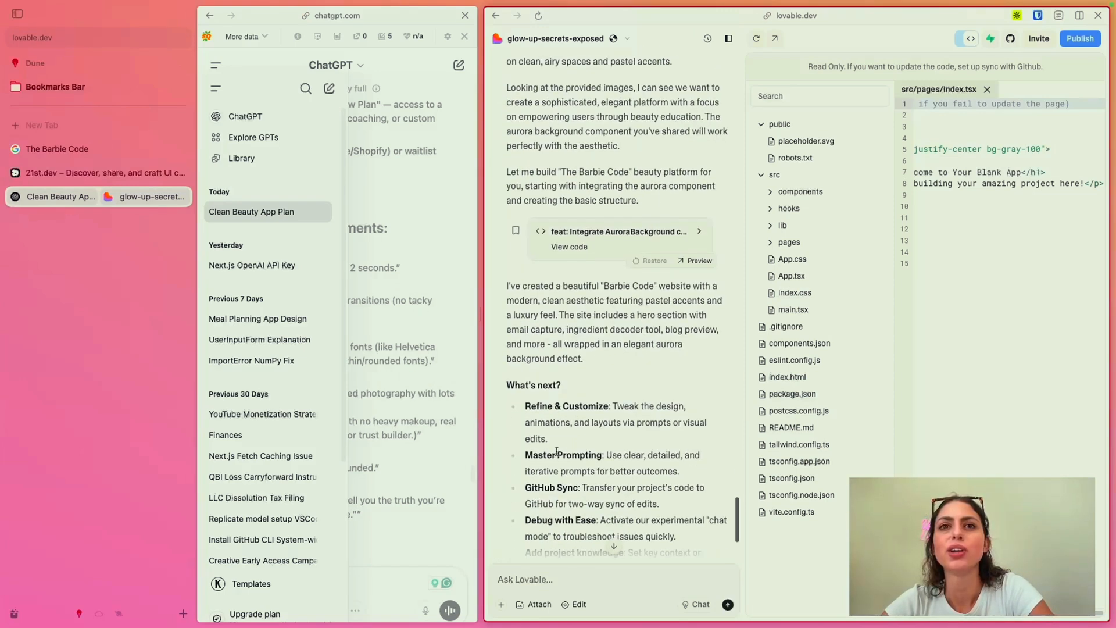
scroll(556, 455, down, 2)
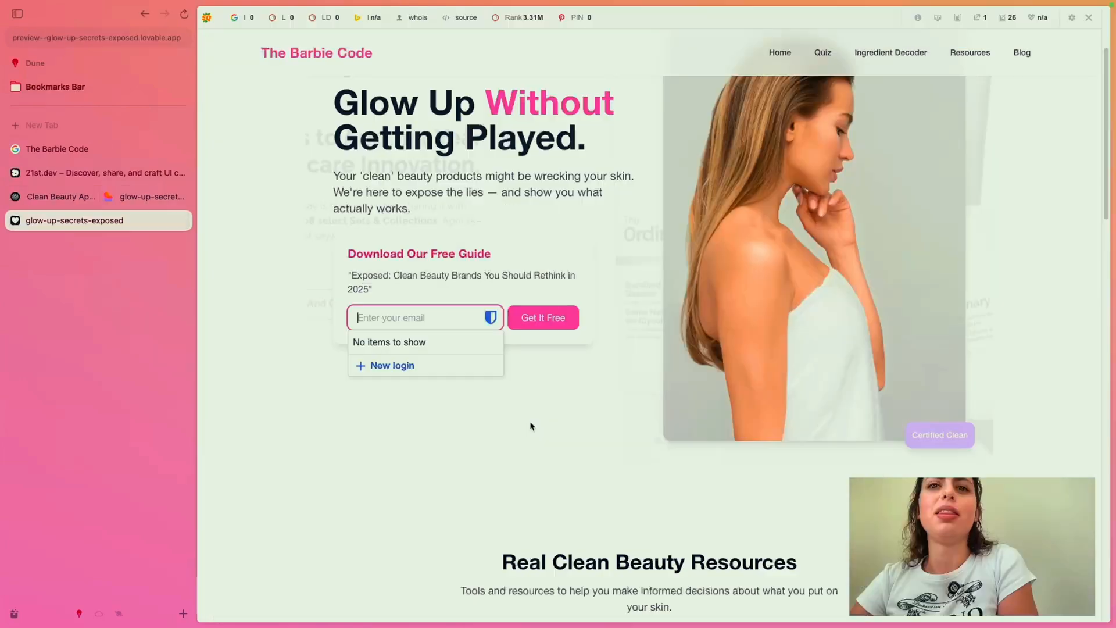
Step: Look over the generated site's hero and resources sections in its own tab, and narrow Lovable's chat area to widen the embedded preview
scroll(530, 426, down, 5)
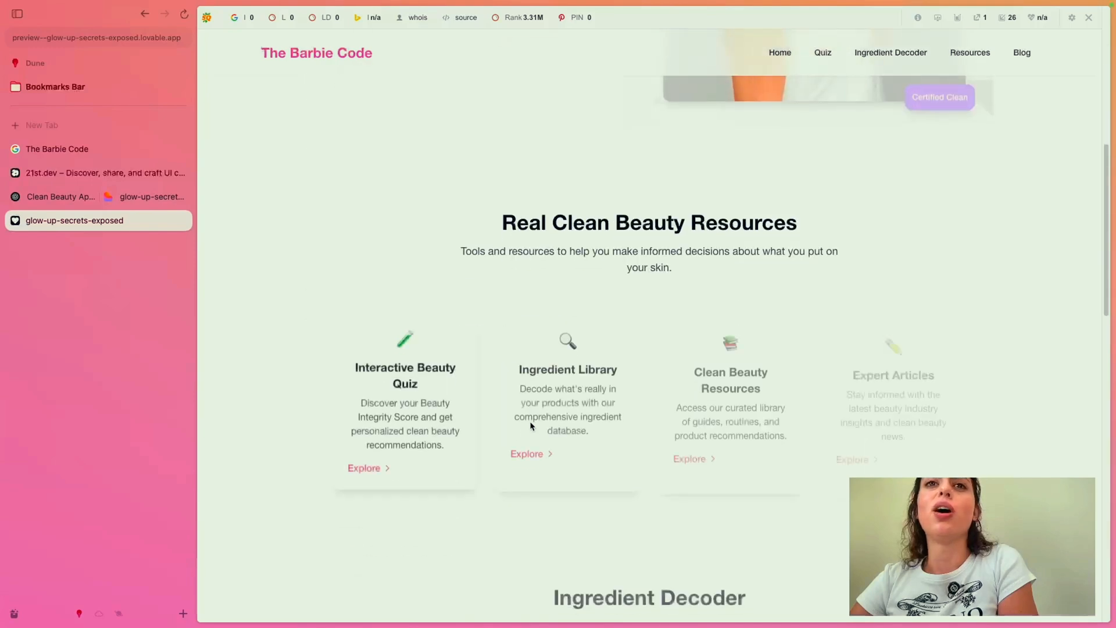
scroll(530, 426, down, 5)
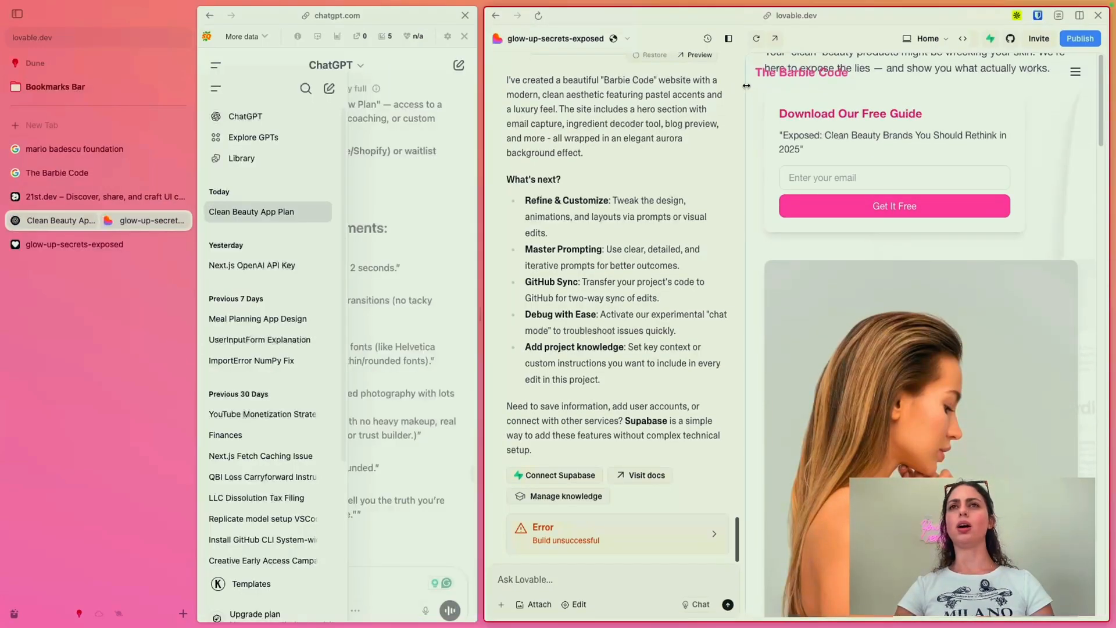
drag(746, 85, 859, 87)
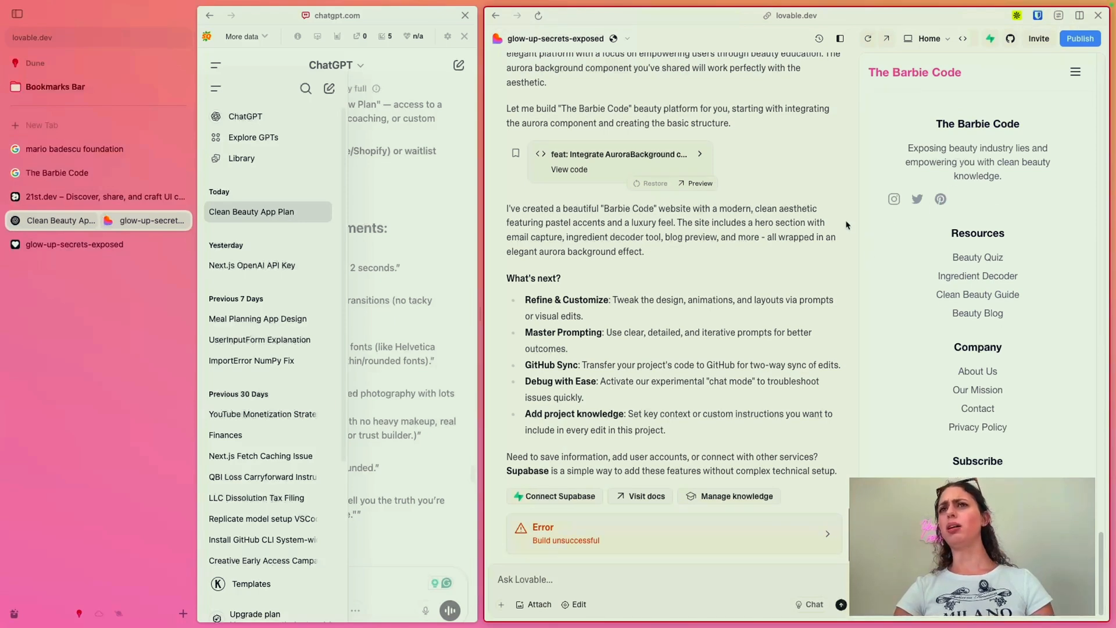
drag(856, 219, 578, 299)
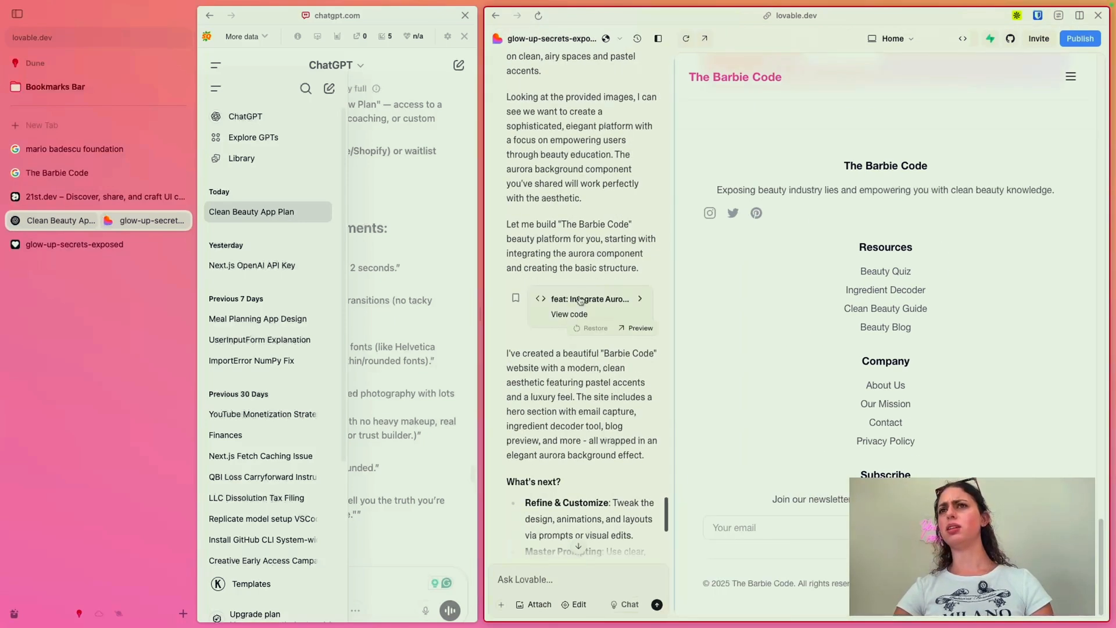
scroll(847, 354, up, 20)
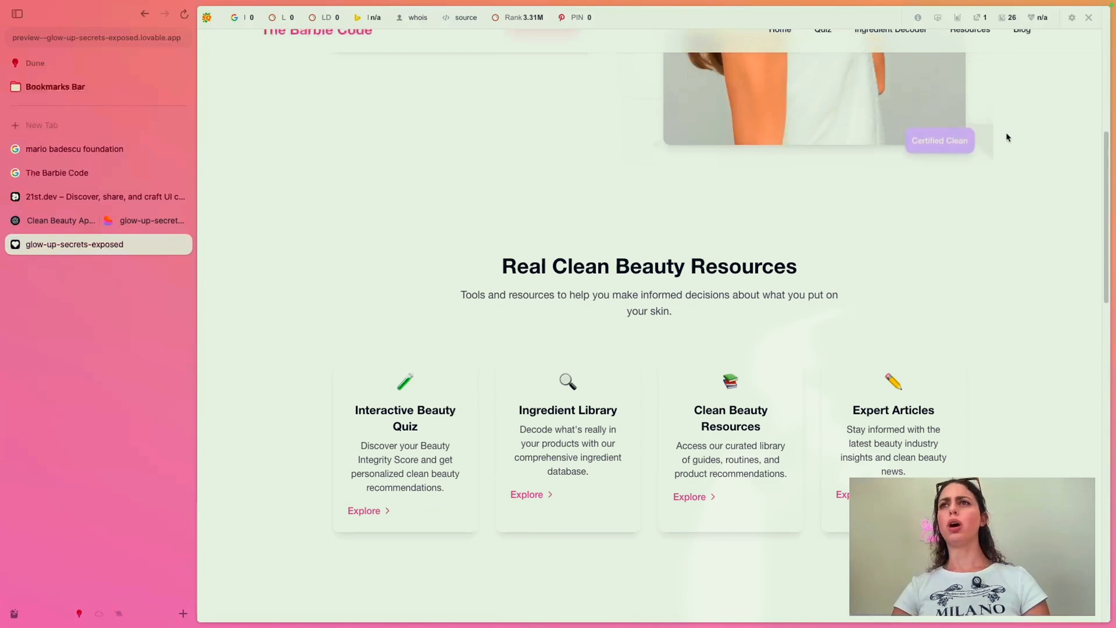
Step: Test the Ingredient Decoder on the full-page preview by searching for "mario badescu foundation"
scroll(530, 278, down, 9)
click(530, 278)
text(mario badescu foundation)
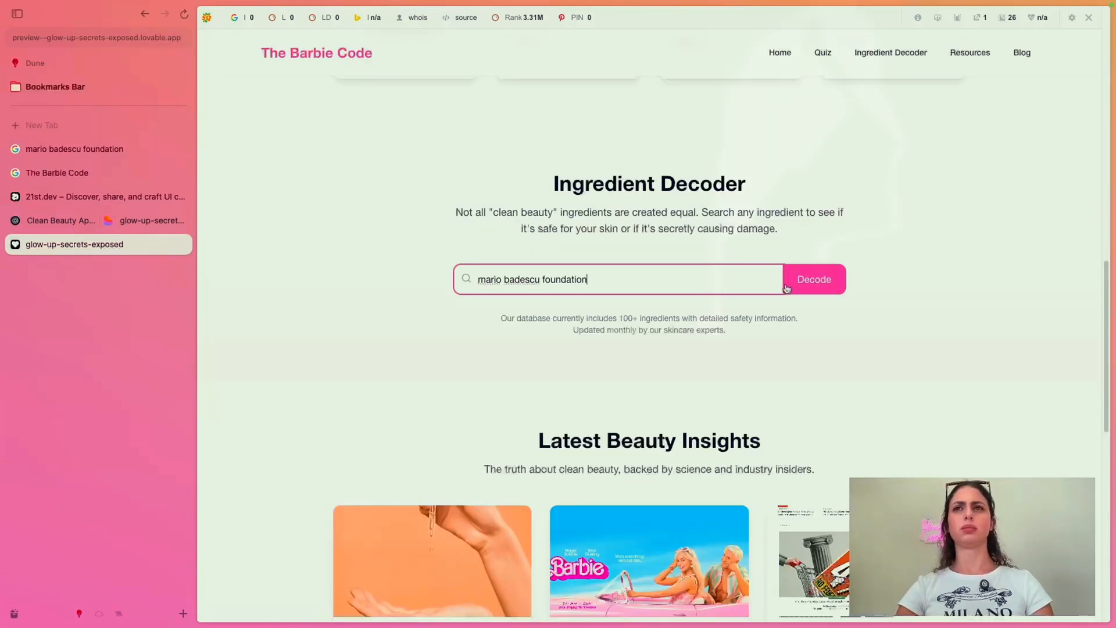
click(785, 285)
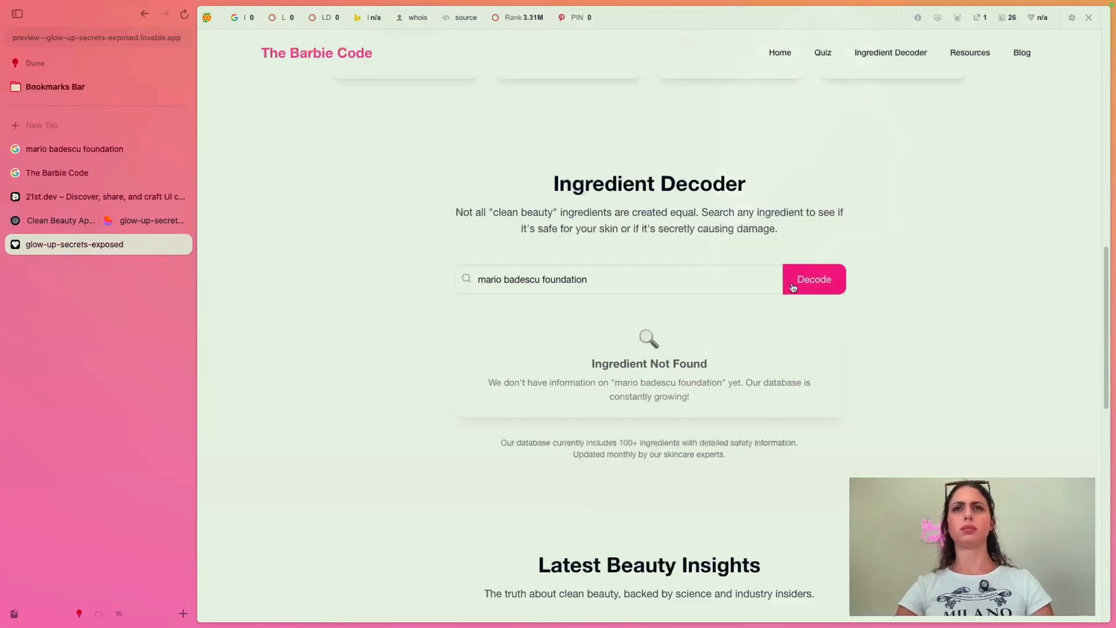
Step: Examine the Latest Beauty Insights articles, the Custom Glow Plan banner and the footer of the generated site
scroll(747, 323, down, 3)
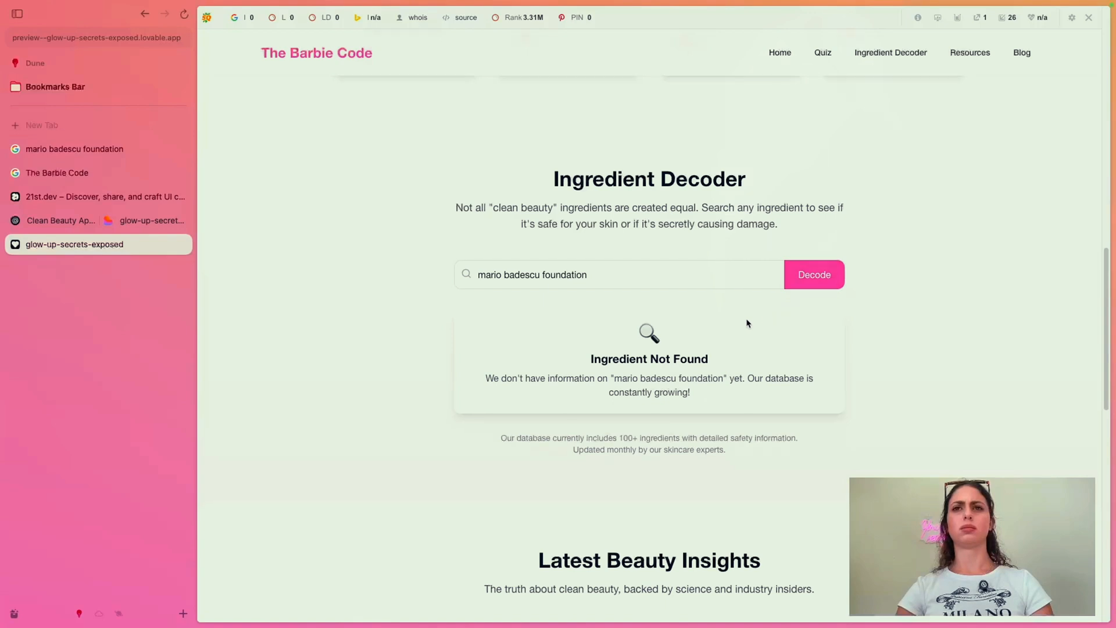
scroll(719, 315, down, 4)
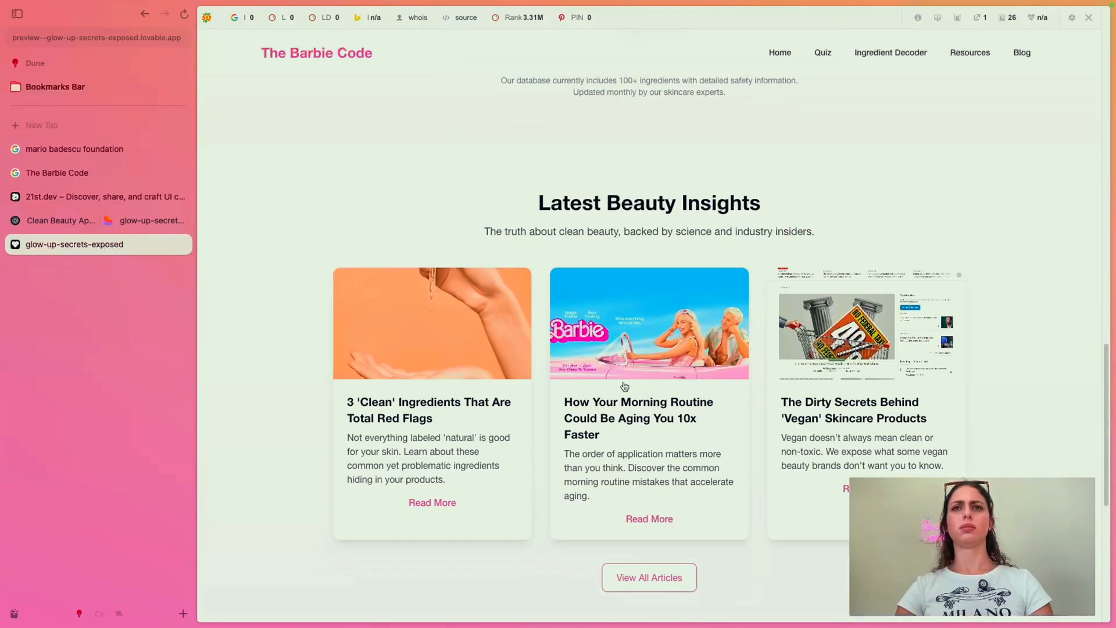
scroll(624, 386, down, 3)
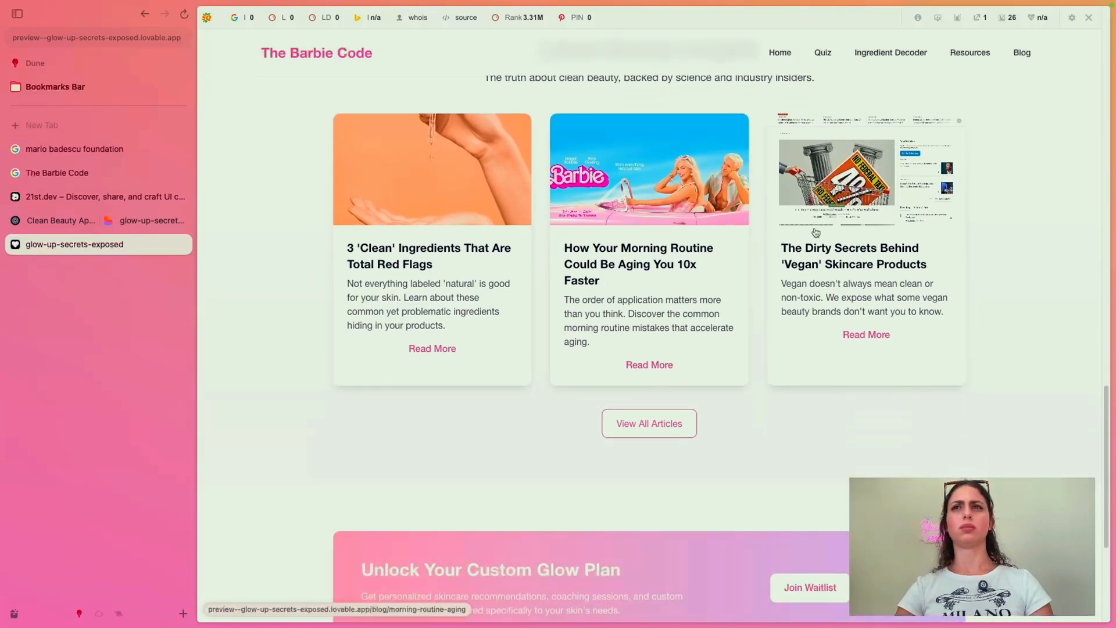
scroll(883, 204, down, 5)
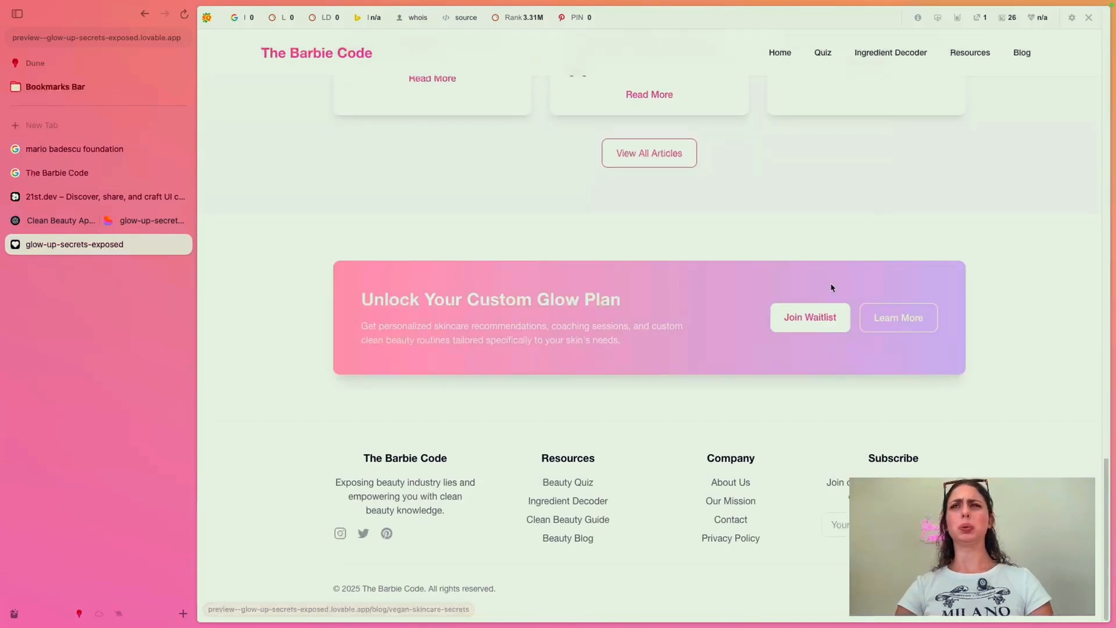
Step: Test the Join Waitlist link in the Custom Glow Plan banner and return to the site's homepage
click(819, 319)
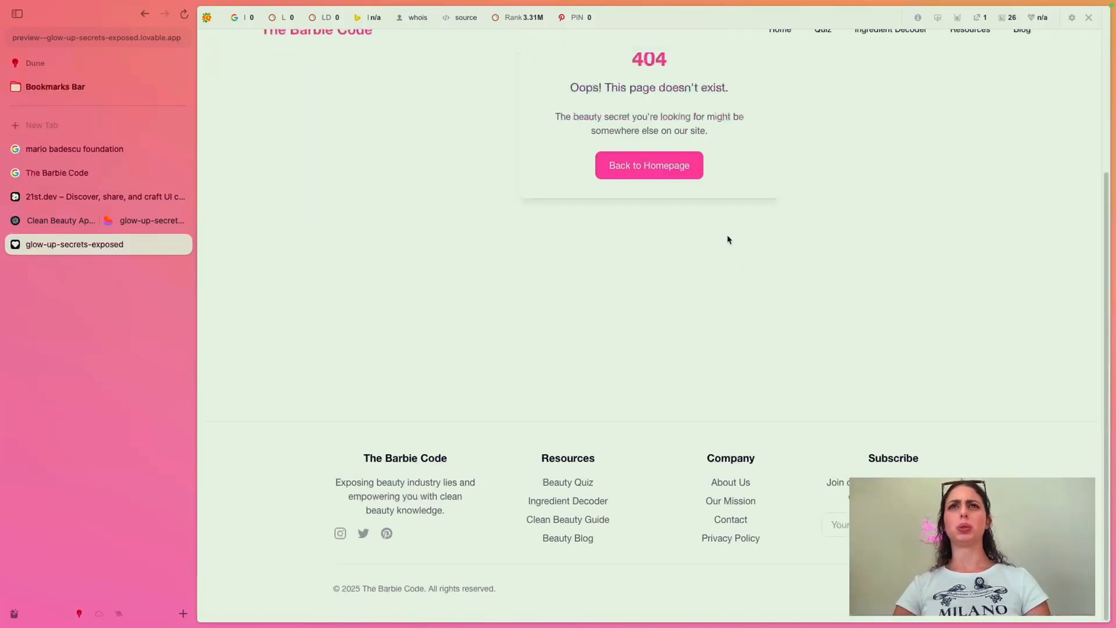
scroll(727, 239, up, 1)
click(675, 204)
Step: Test the Explore link of the Interactive Beauty Quiz card in the Real Clean Beauty Resources section
scroll(674, 202, down, 2)
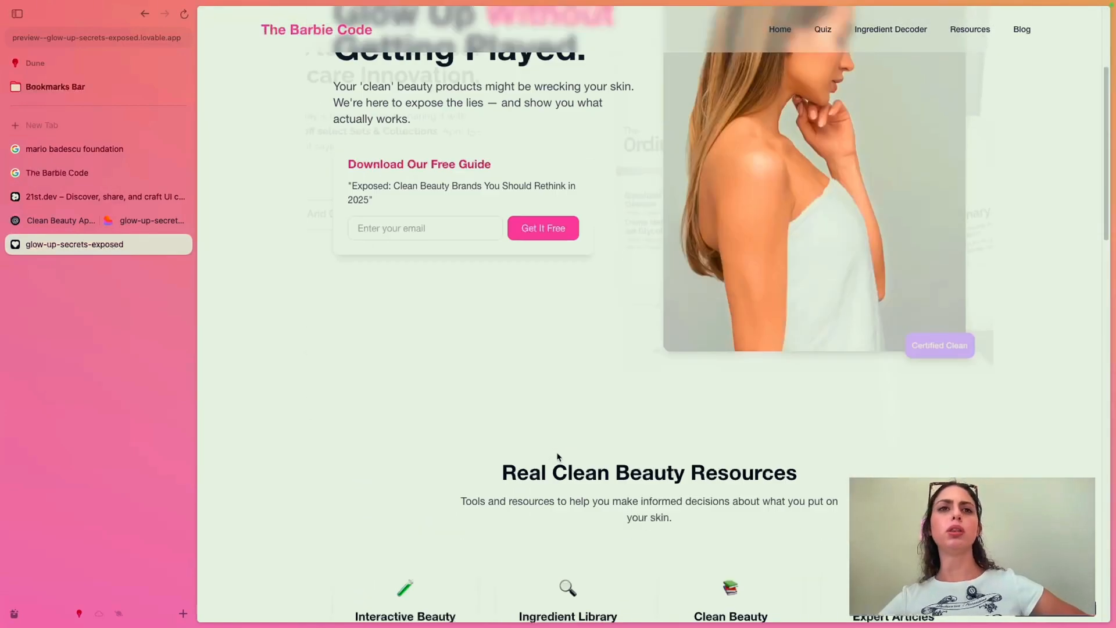
scroll(558, 455, down, 10)
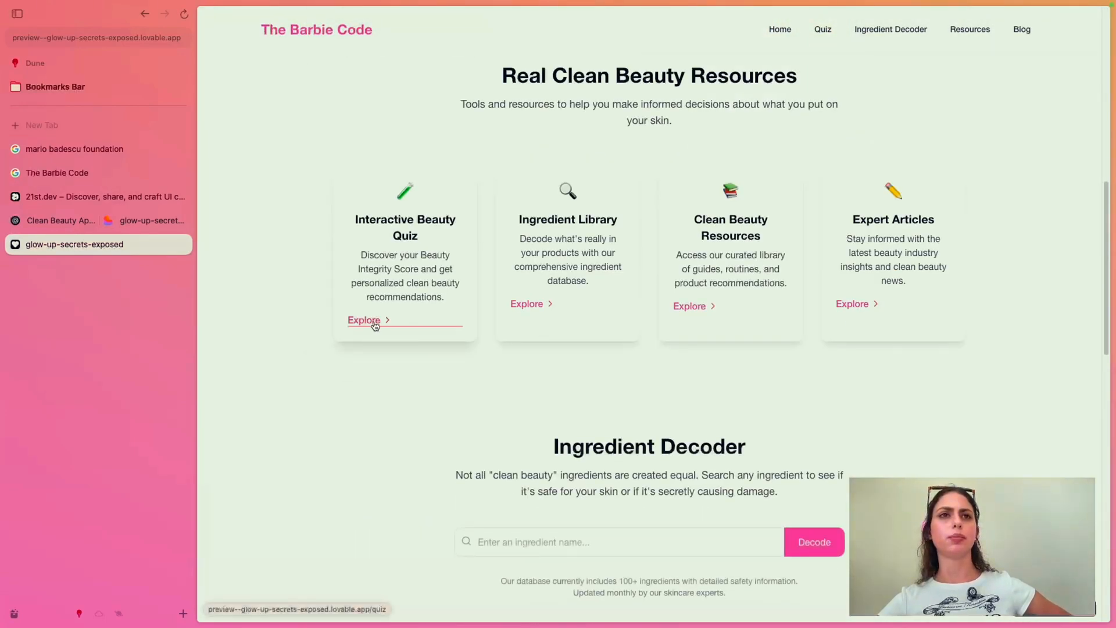
click(365, 320)
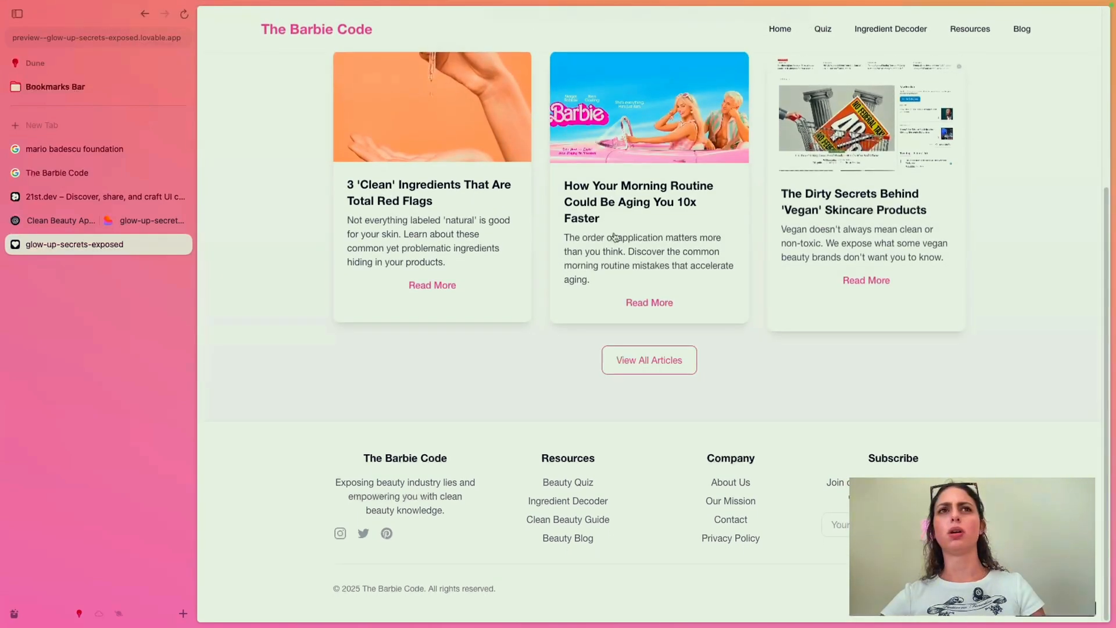
Step: Open the article "3 'Clean' Ingredients That Are Total Red Flags" and return to the homepage
scroll(455, 273, up, 2)
click(455, 273)
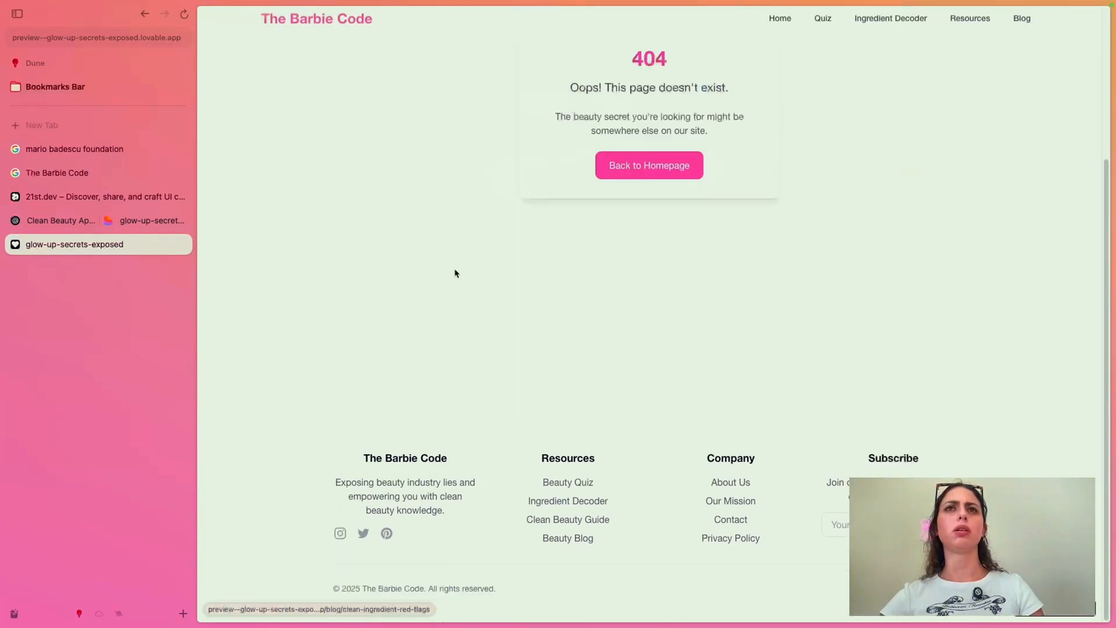
click(645, 161)
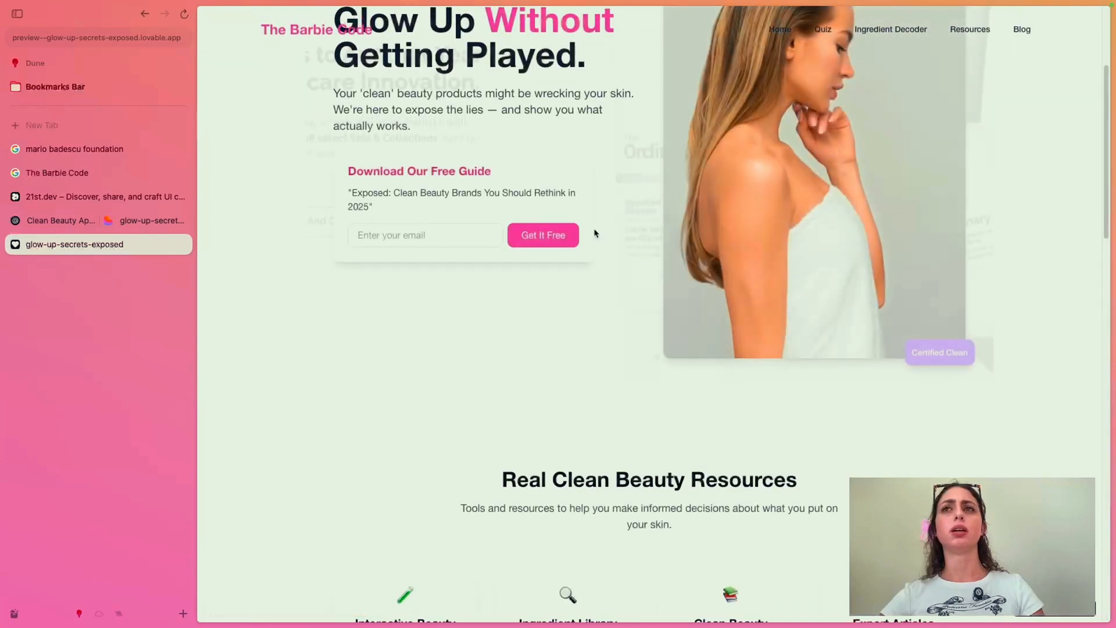
Step: Test the Learn More link in the Unlock Your Custom Glow Plan banner and go back to the previous page
scroll(594, 233, down, 12)
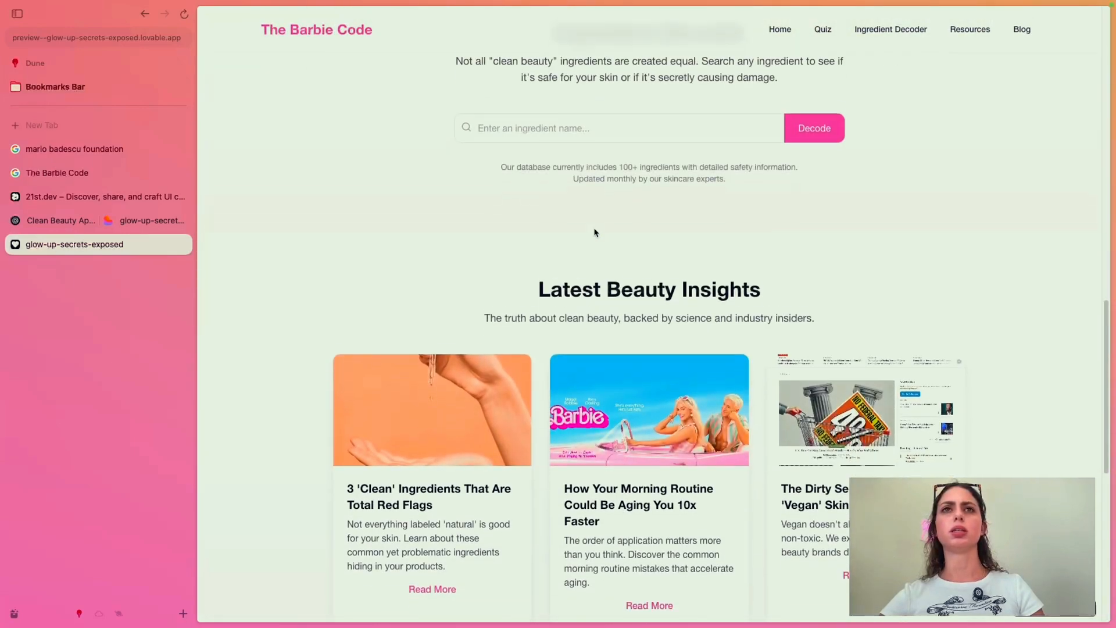
scroll(593, 233, down, 5)
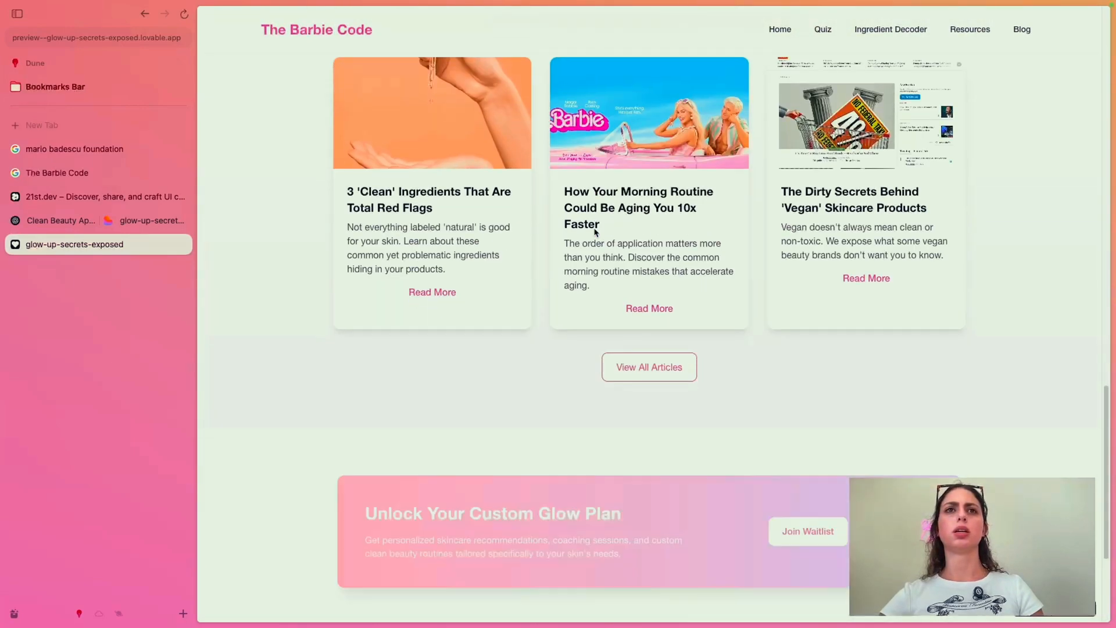
scroll(939, 140, down, 4)
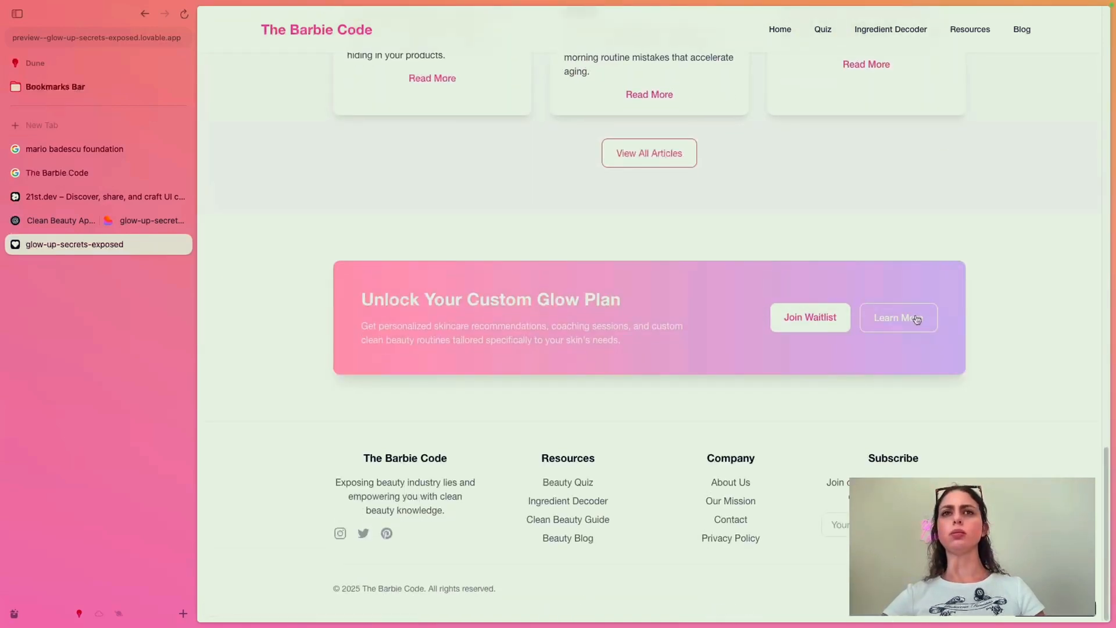
click(904, 317)
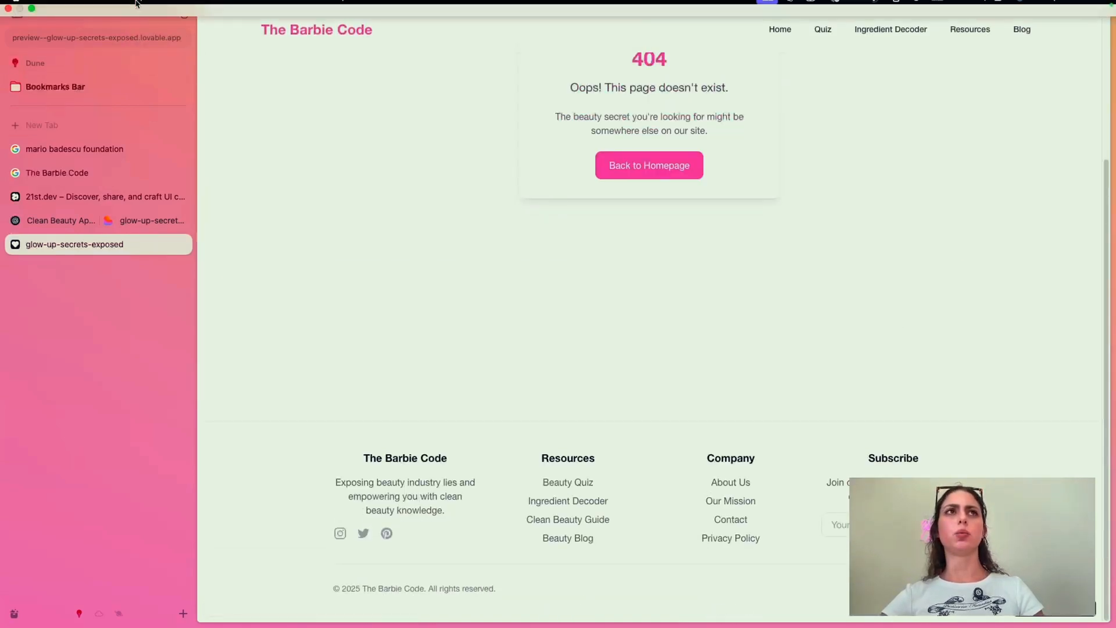
click(144, 12)
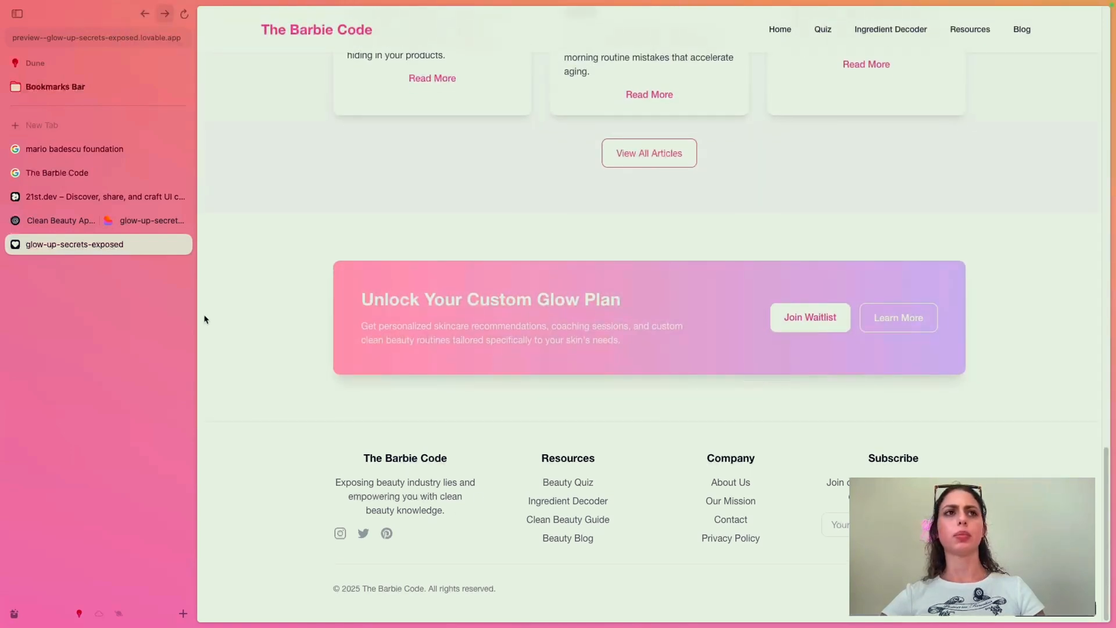
Step: Widen the browser sidebar, inspect the site with the developer tools in responsive mode, and enlarge the viewport to about 885 px wide
drag(196, 308, 289, 308)
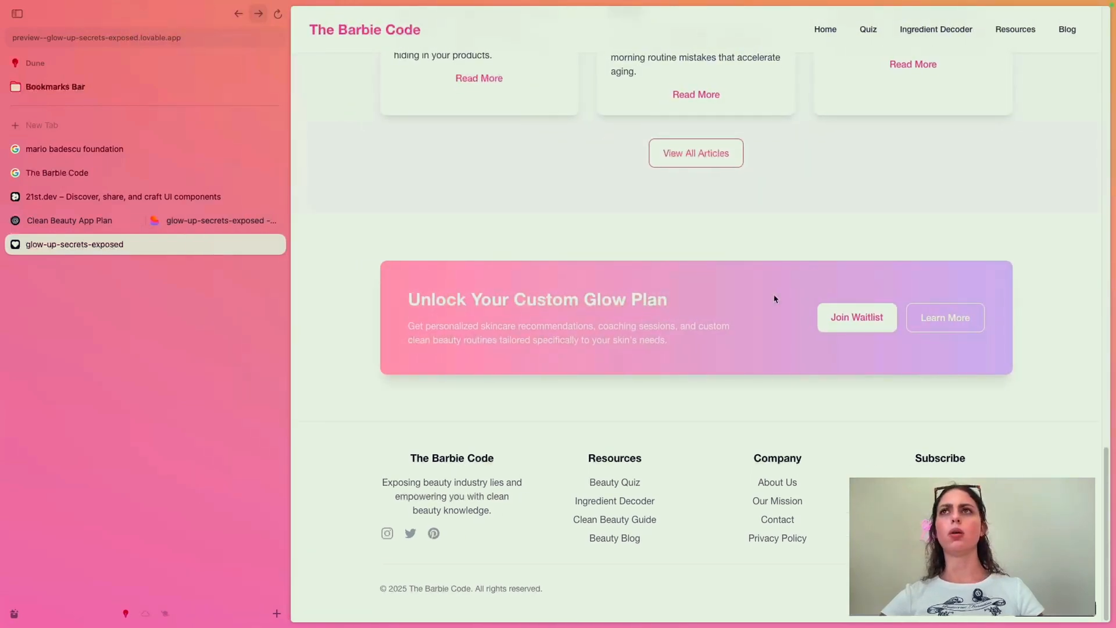
right_click(827, 265)
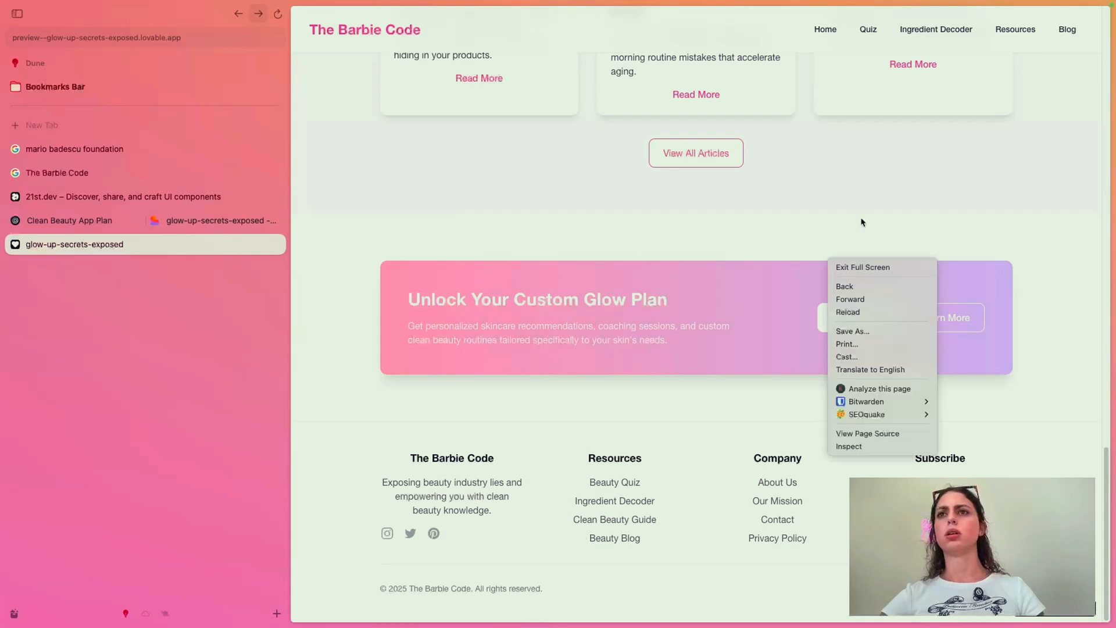
click(868, 447)
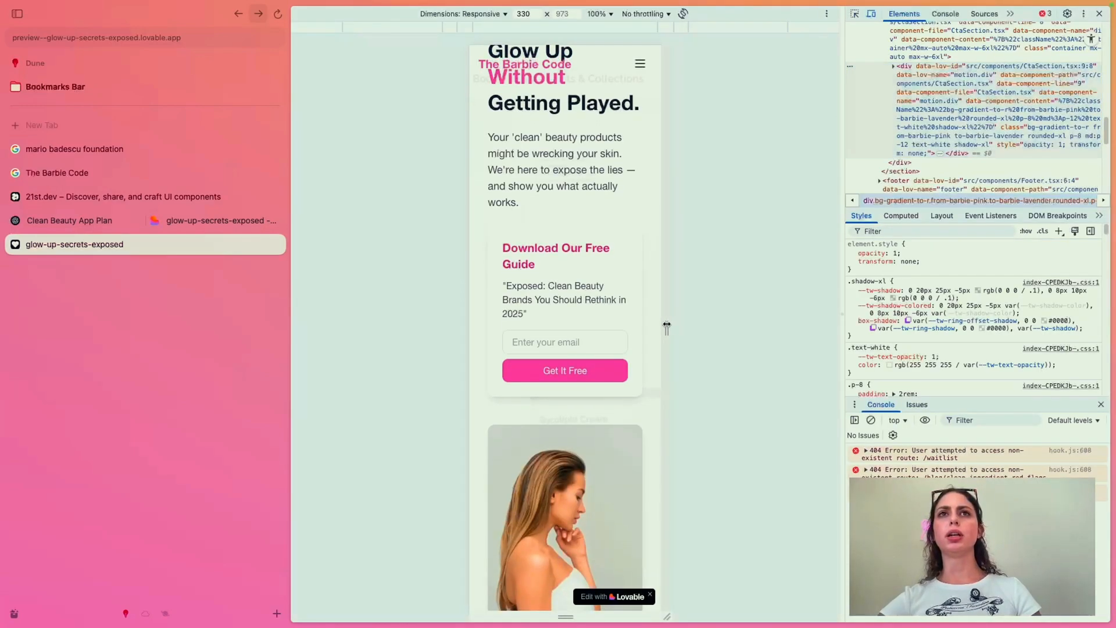
drag(666, 328, 831, 328)
drag(489, 307, 828, 395)
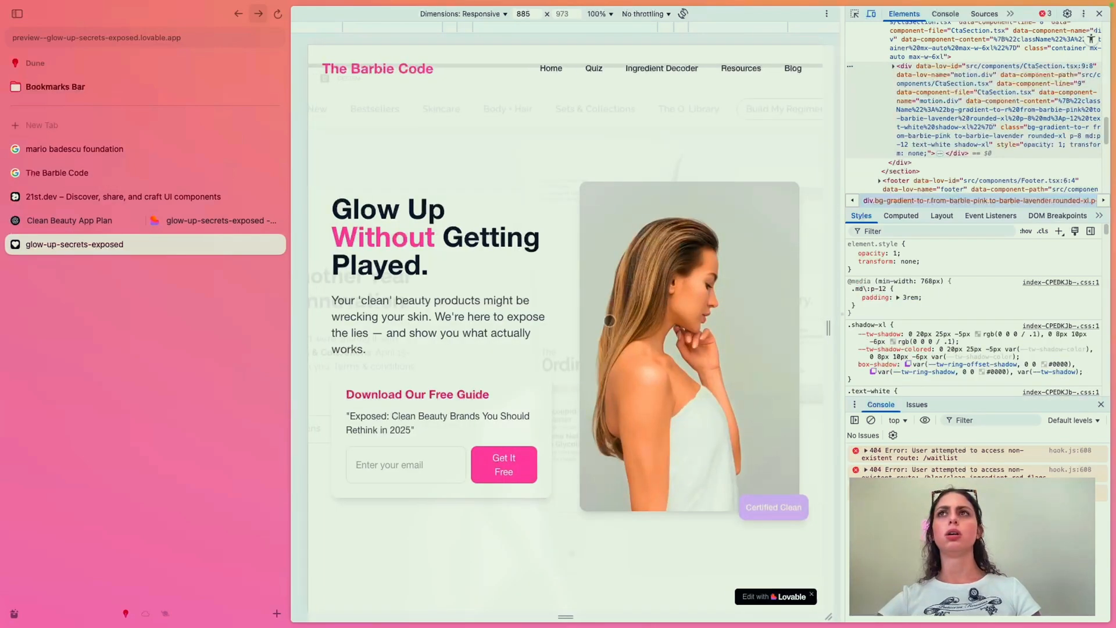
scroll(787, 276, down, 20)
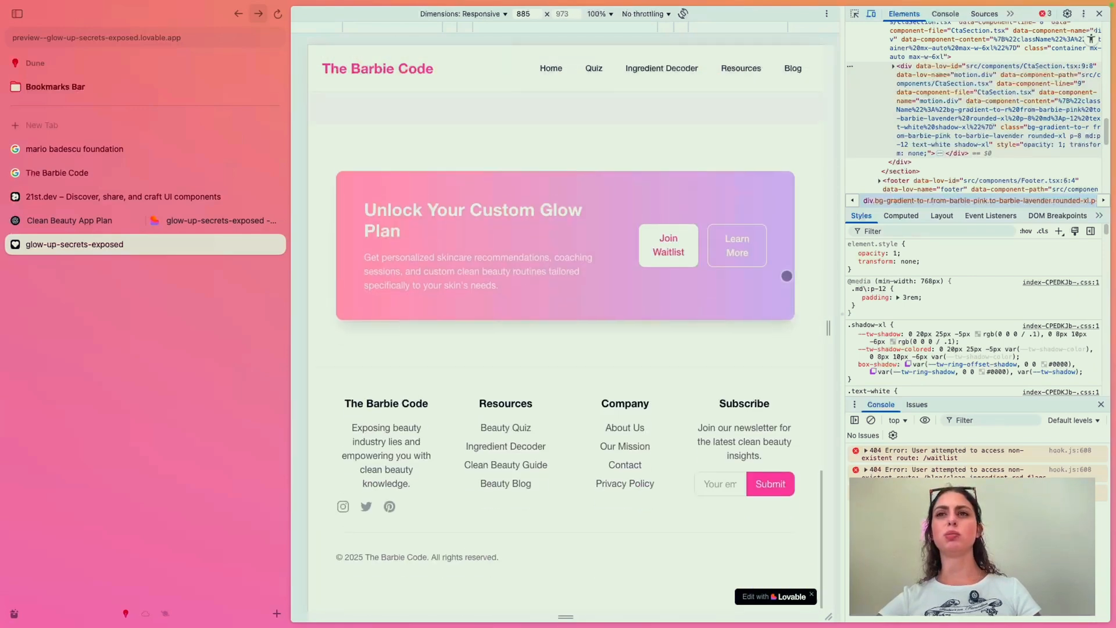
Step: Check the homepage hero at a mobile width of about 405 px, and widen the responsive viewport to about 904 px
drag(828, 328, 689, 341)
scroll(634, 349, up, 20)
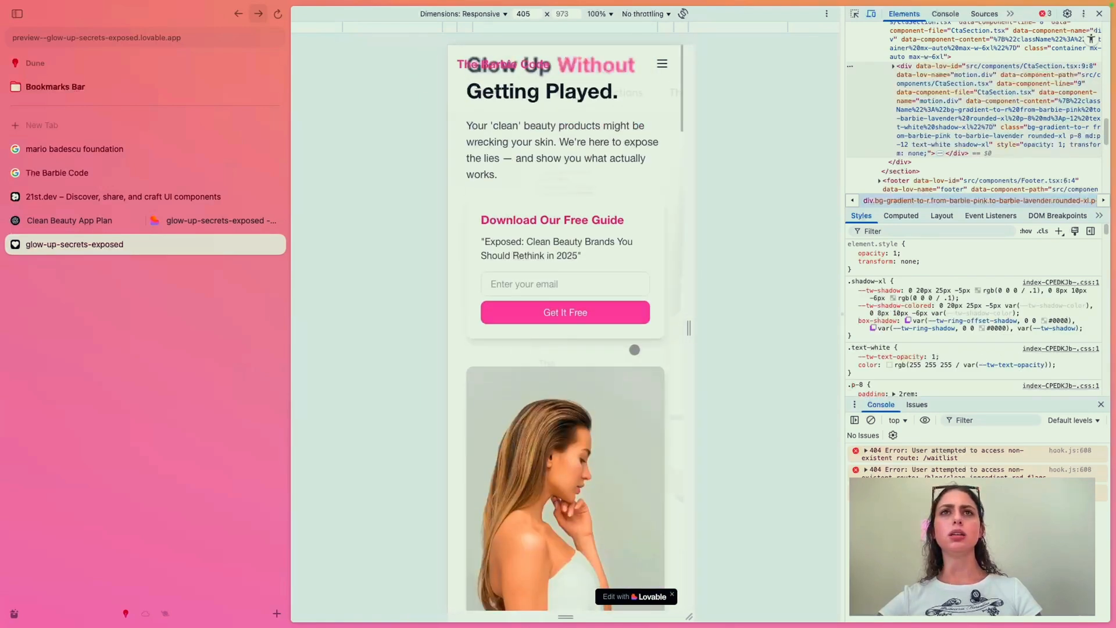
scroll(634, 349, down, 1)
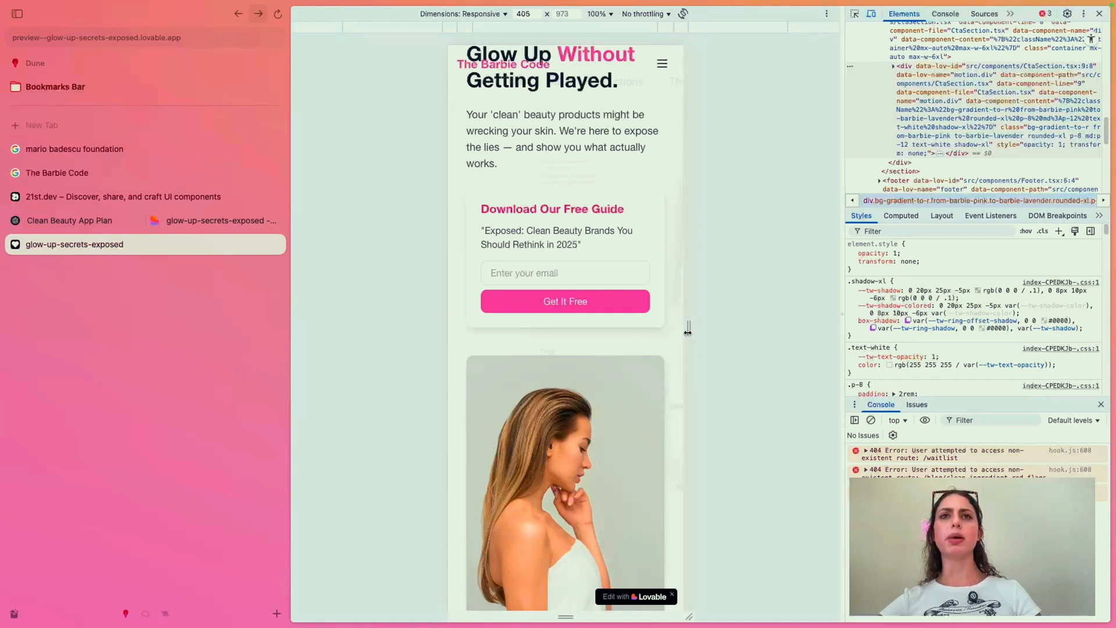
drag(688, 331, 833, 329)
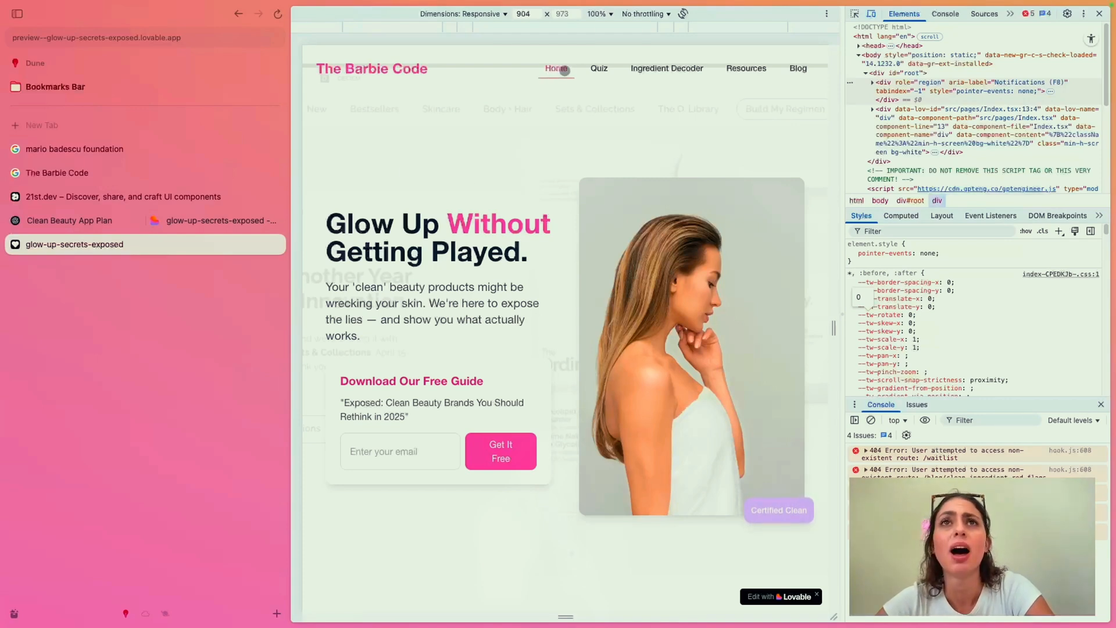
Step: Check the site's Quiz and Ingredient Decoder pages and return to the homepage
click(597, 69)
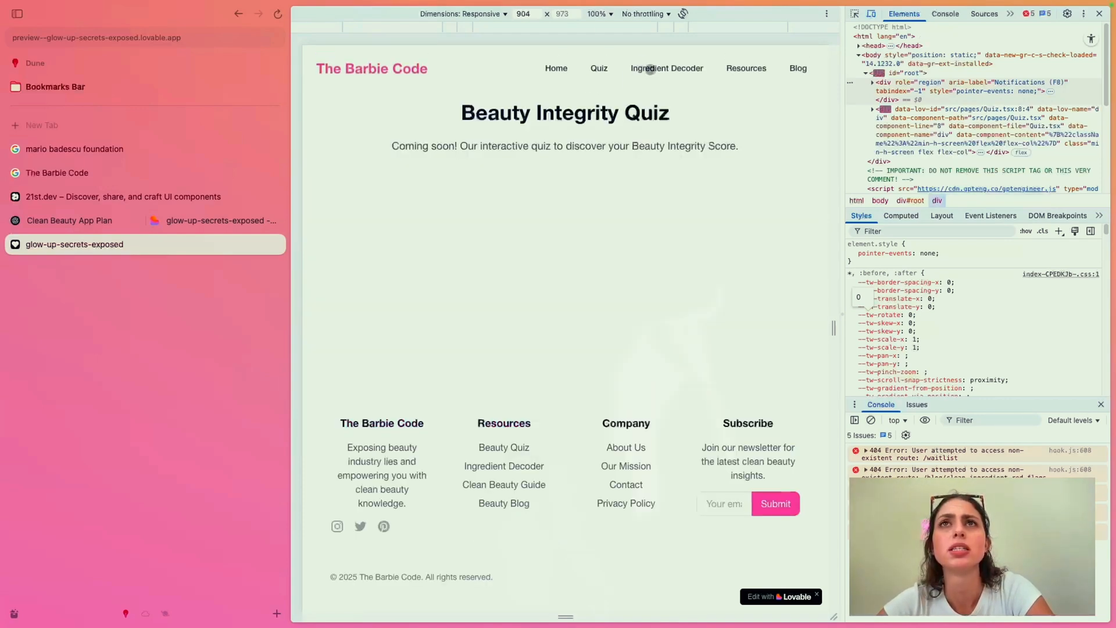
click(651, 69)
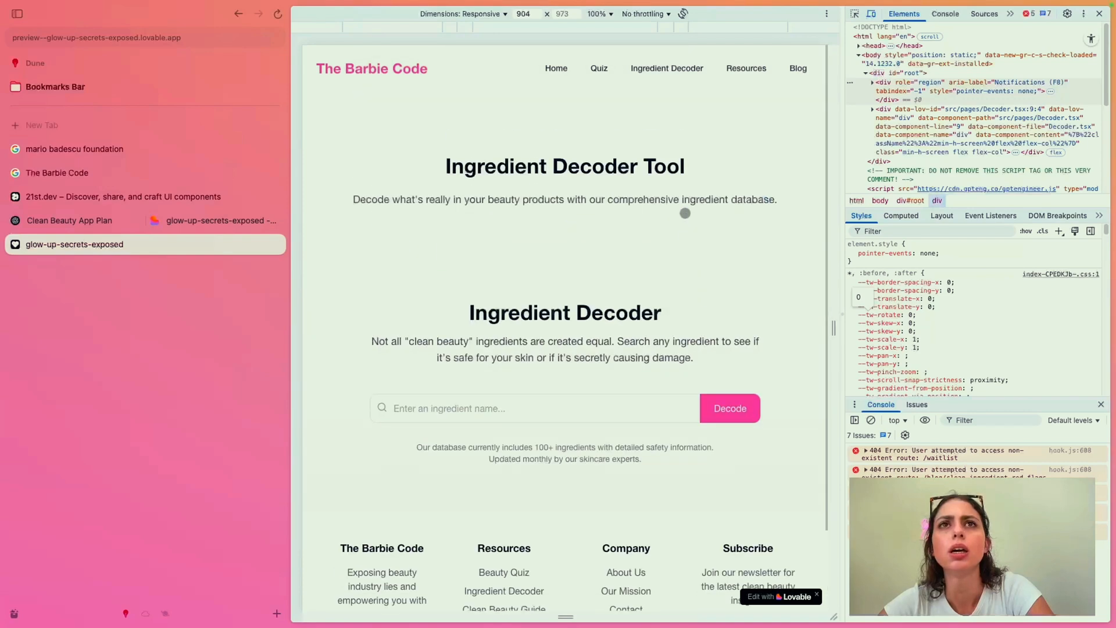
click(414, 67)
Step: Examine the homepage from the resource cards through the article previews to the Custom Glow Plan banner and footer
scroll(550, 279, down, 5)
scroll(549, 278, down, 8)
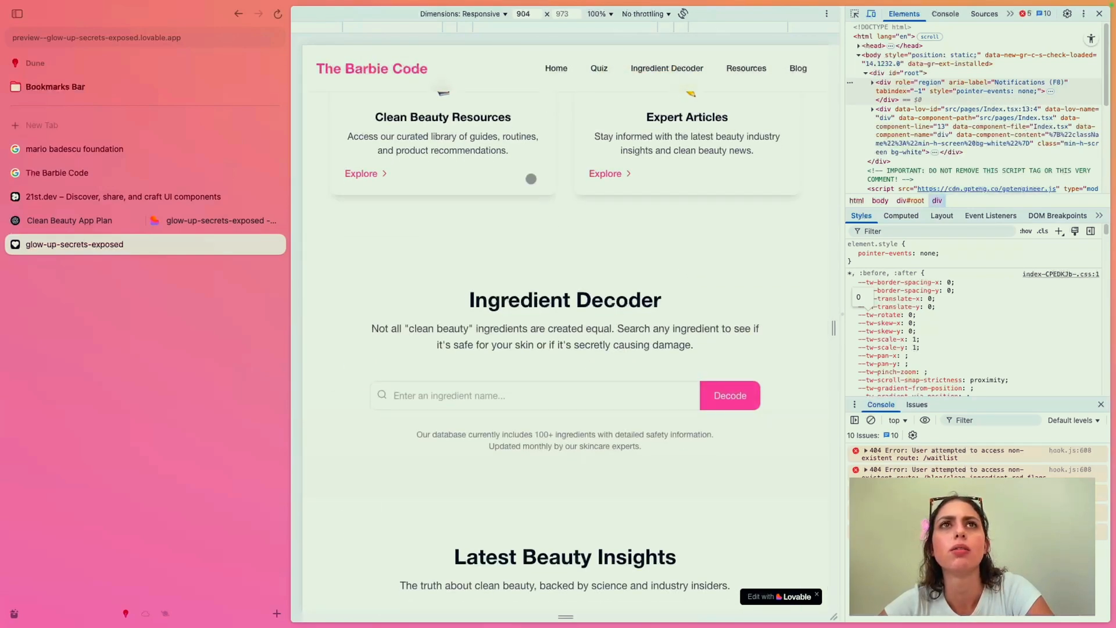
scroll(530, 178, down, 7)
scroll(530, 179, down, 2)
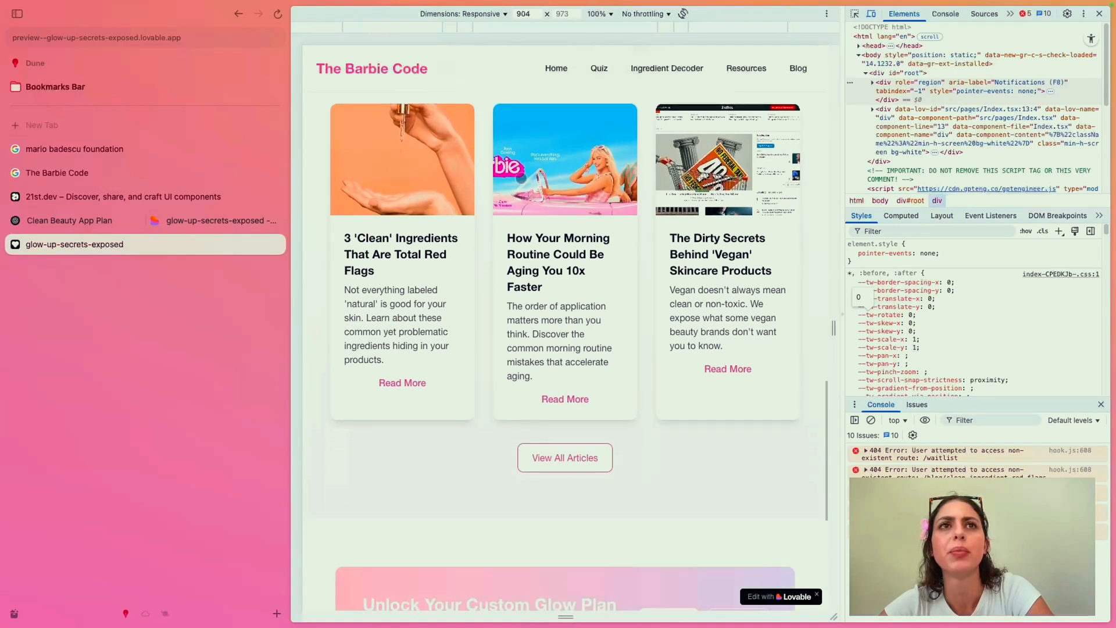
scroll(662, 242, down, 4)
scroll(670, 224, down, 3)
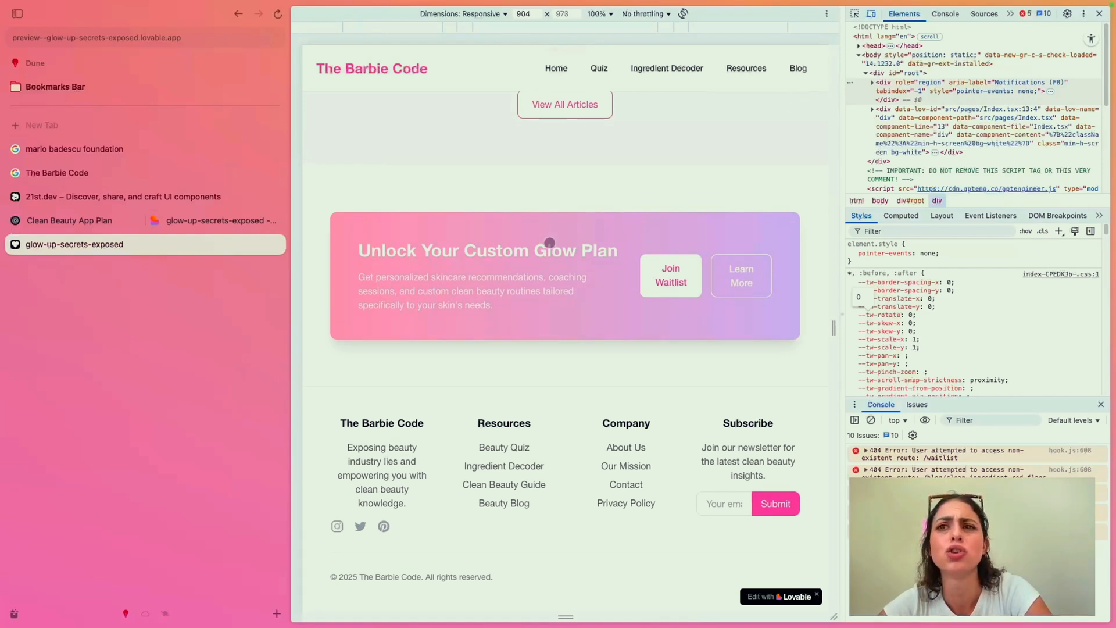
scroll(577, 279, up, 20)
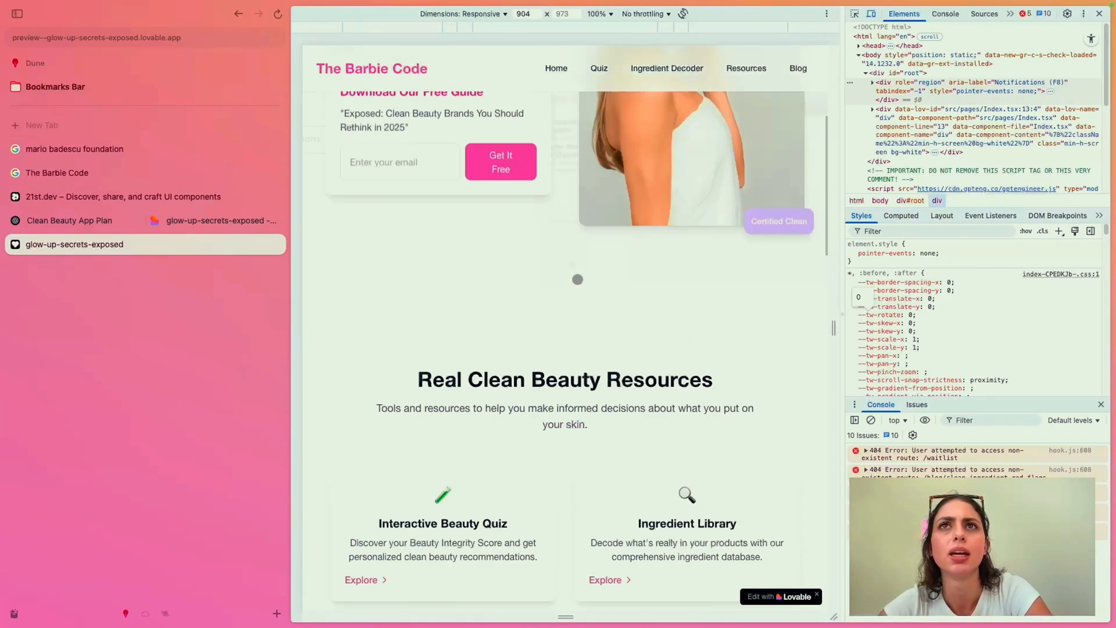
Step: Review the content of the site's Ingredient Decoder, Resources and Blog pages
click(678, 69)
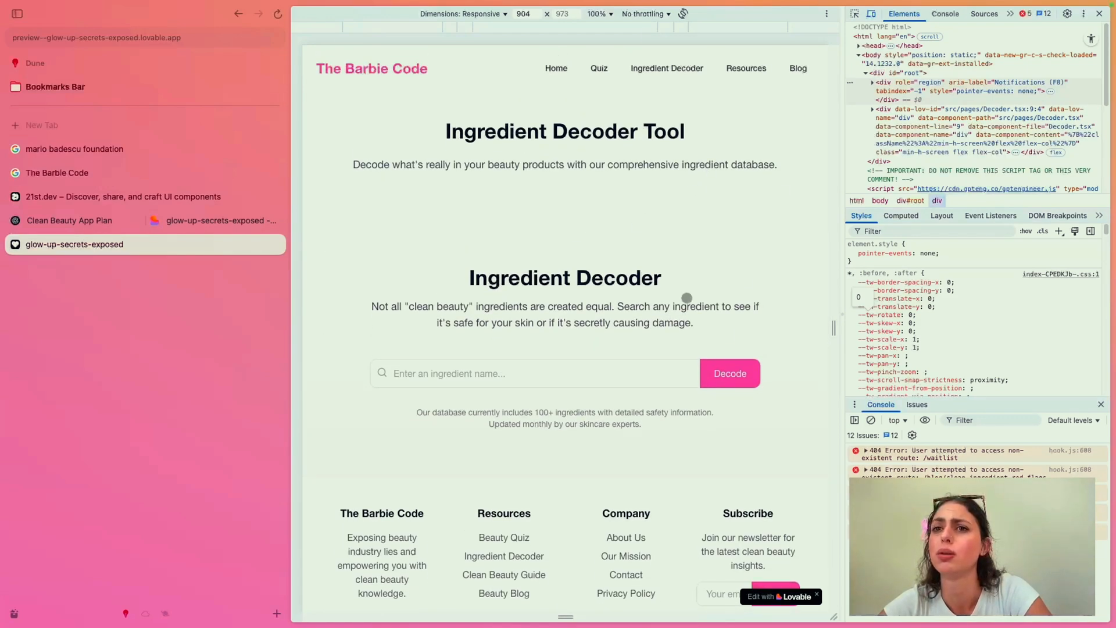
scroll(680, 305, down, 3)
click(748, 66)
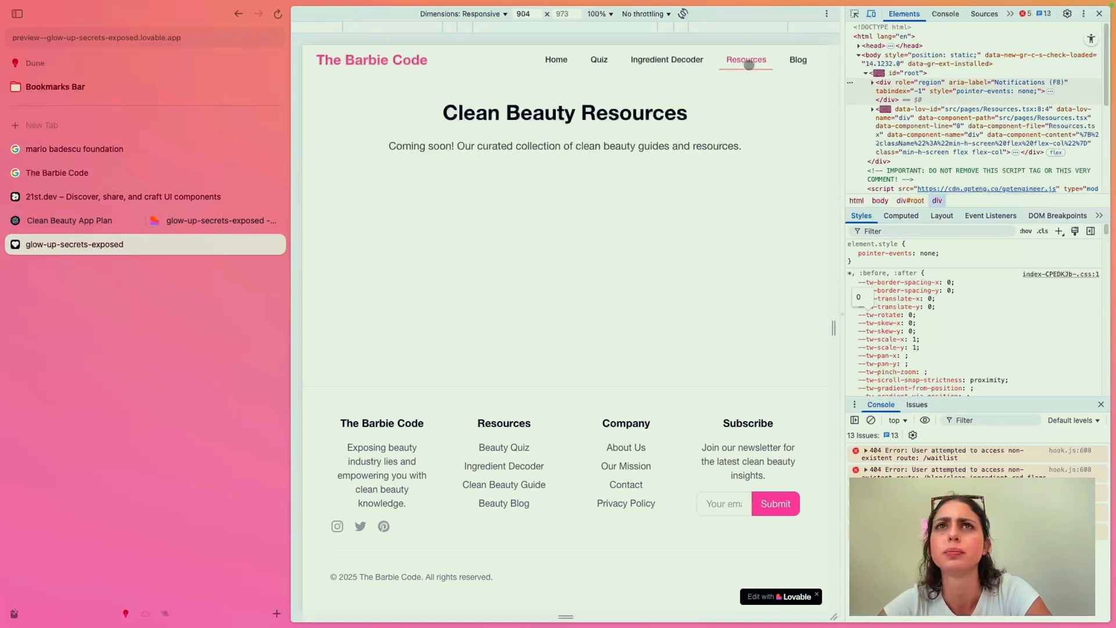
click(798, 68)
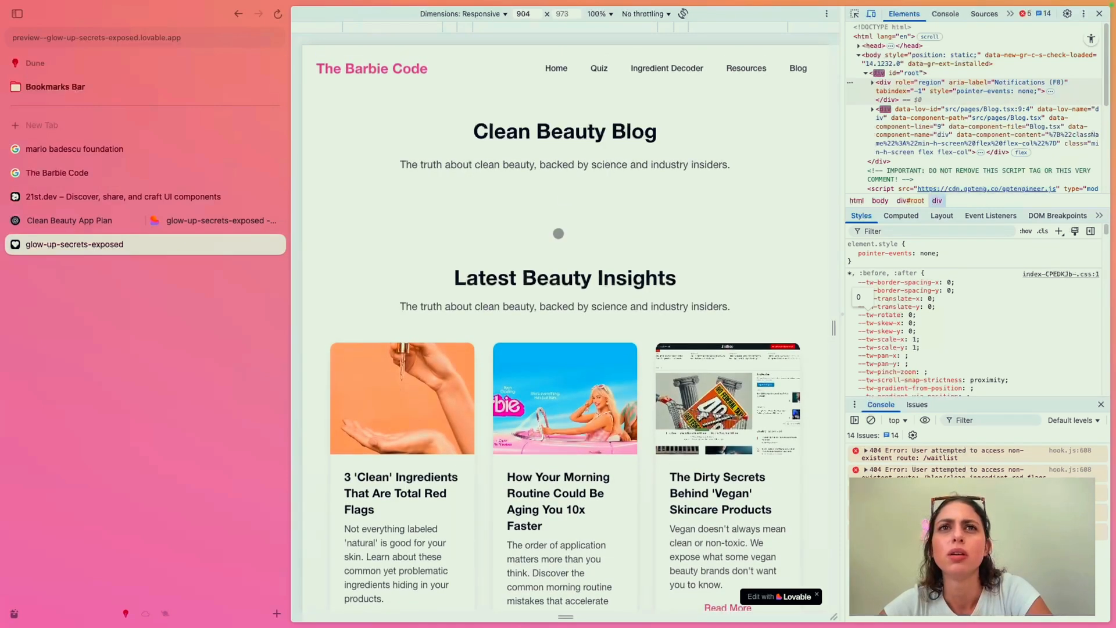
scroll(567, 213, down, 5)
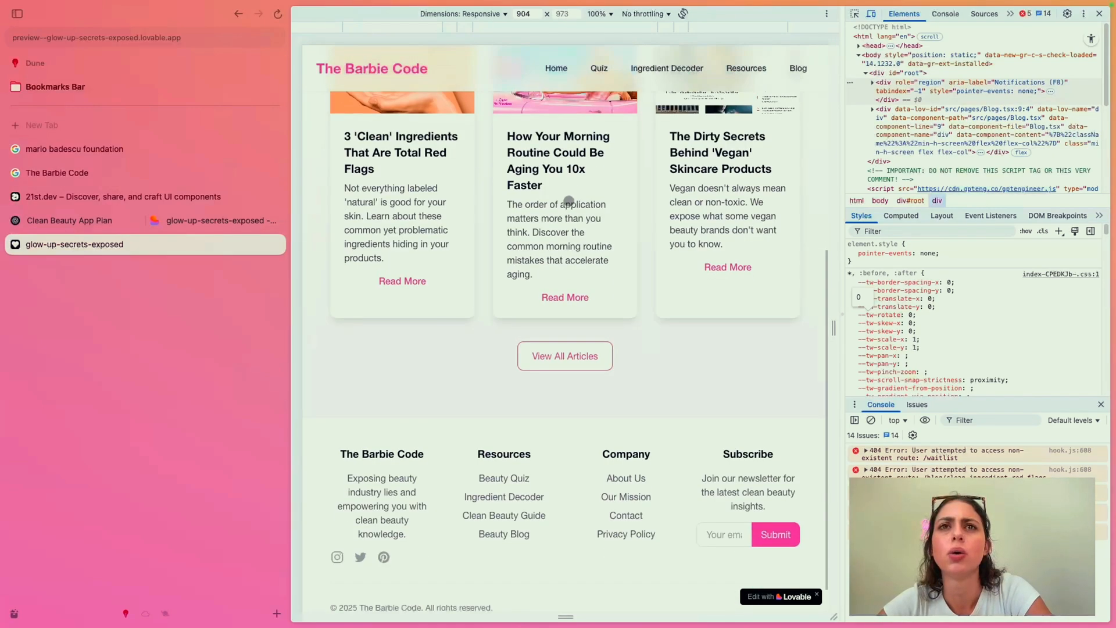
scroll(569, 221, up, 8)
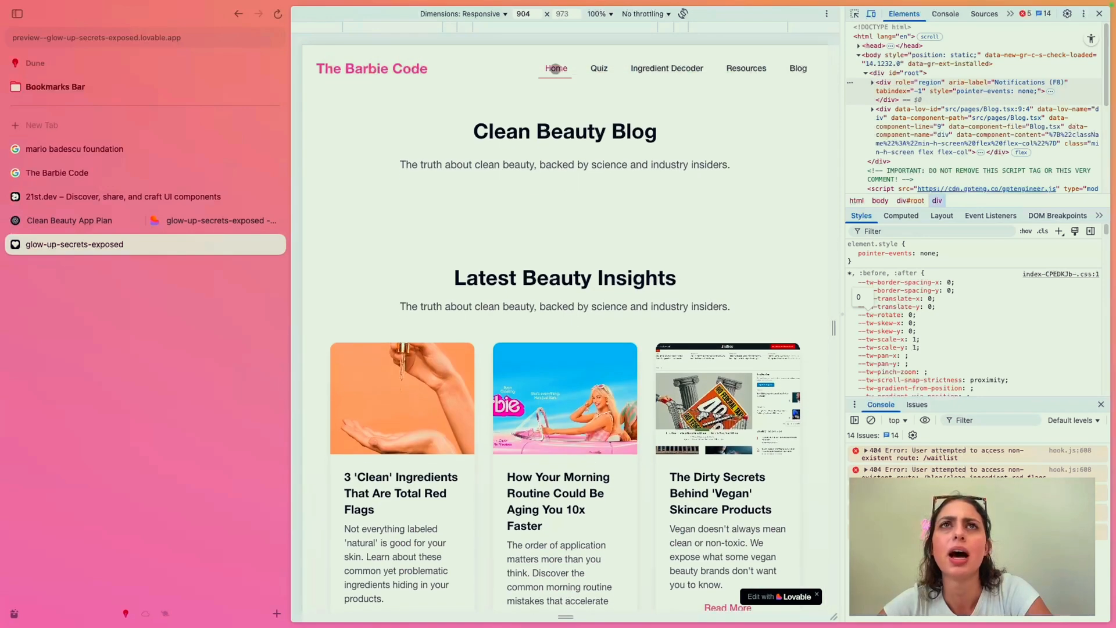
Step: Return to the homepage and look over its Real Clean Beauty Resources cards
click(556, 68)
scroll(566, 261, down, 6)
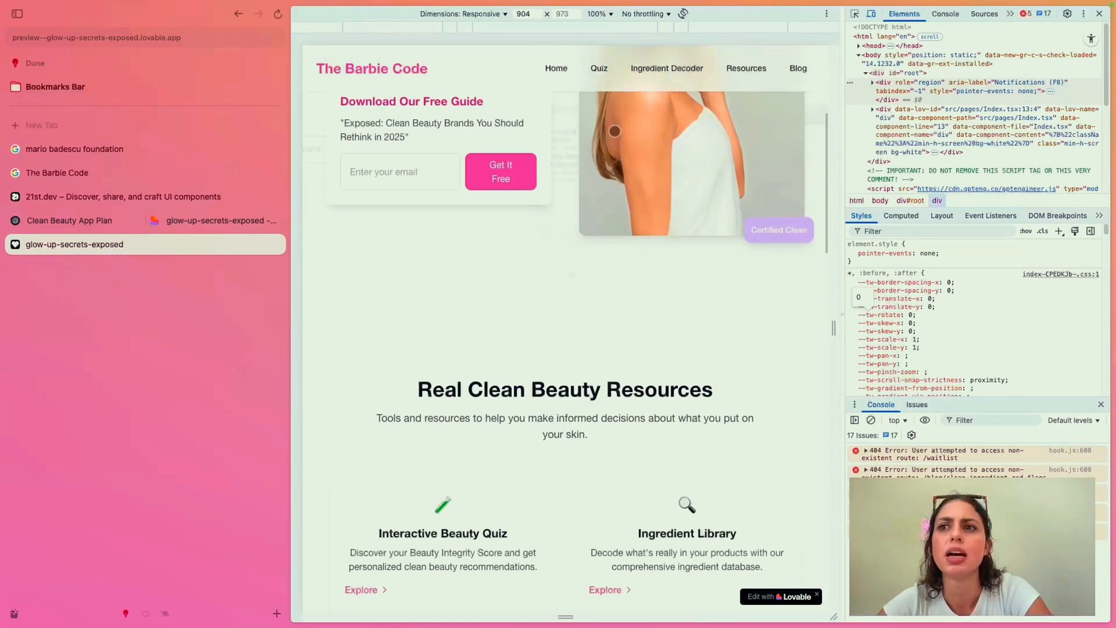
scroll(614, 129, down, 3)
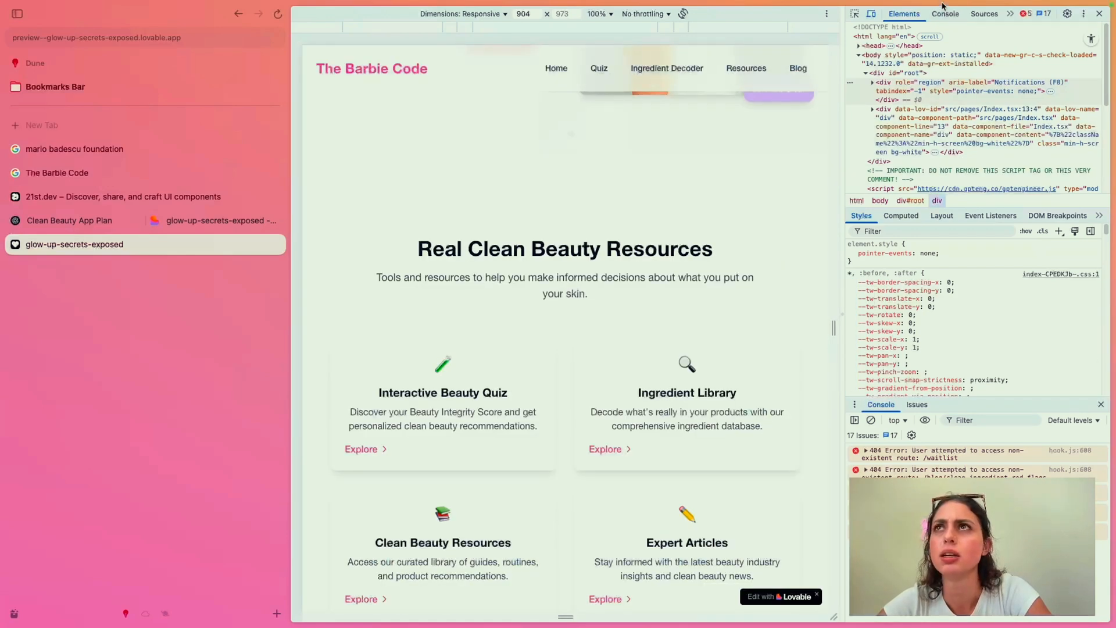
Step: Look at the developer tools' Console, Sources and Elements views, and switch to the split tab with ChatGPT and Lovable
click(943, 13)
click(971, 16)
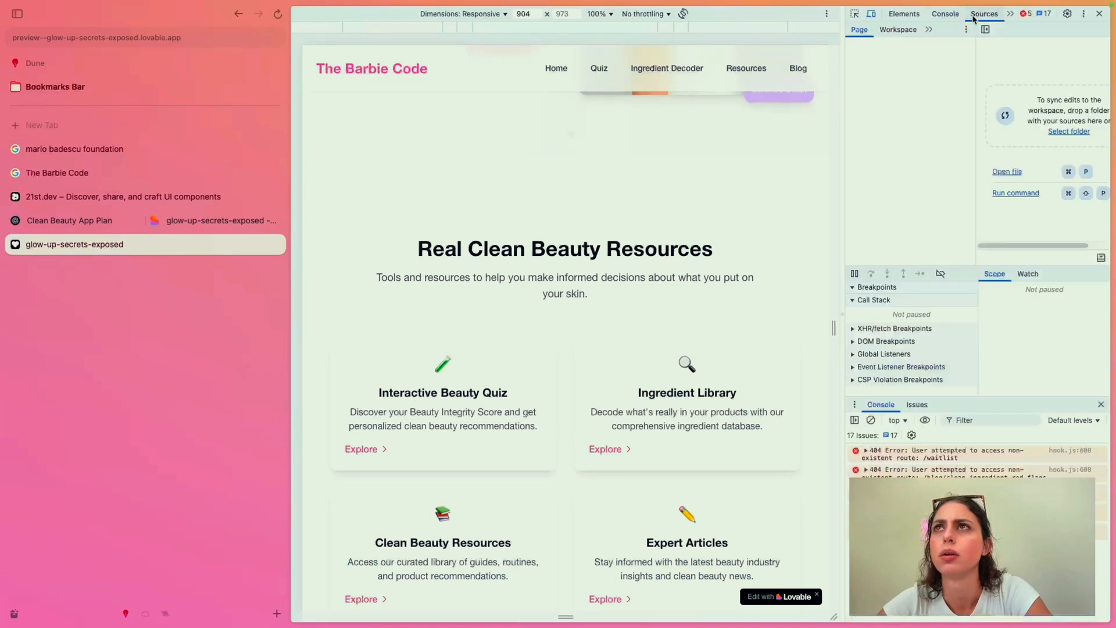
click(899, 14)
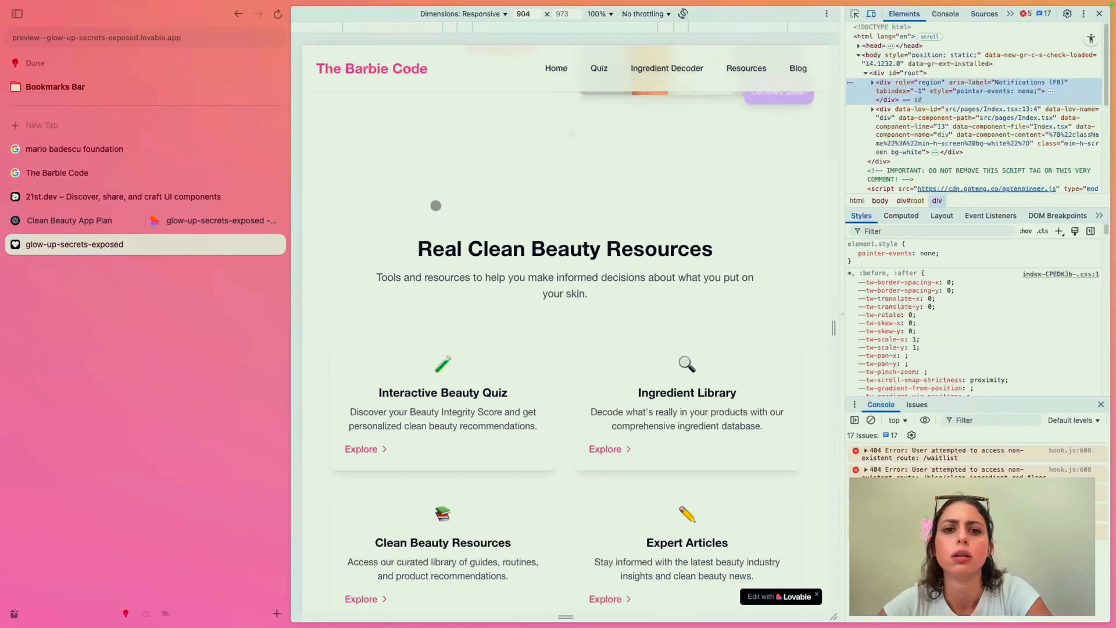
click(78, 226)
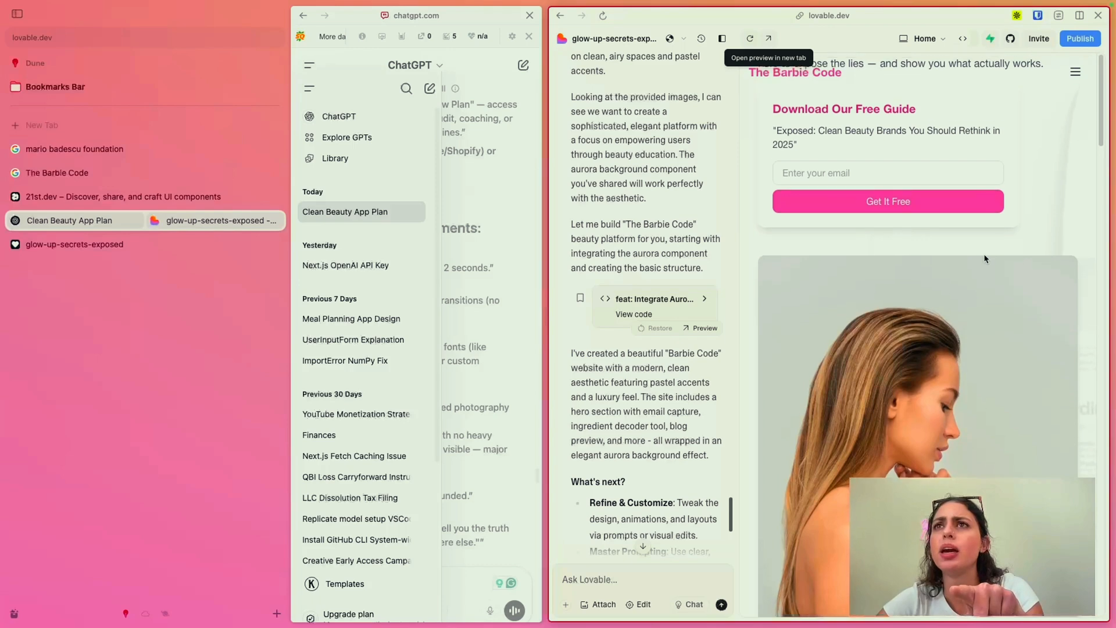
Step: Examine the homepage in Lovable's preview from the free guide form through the resource cards and article previews to the footer
scroll(985, 258, down, 3)
scroll(984, 258, down, 15)
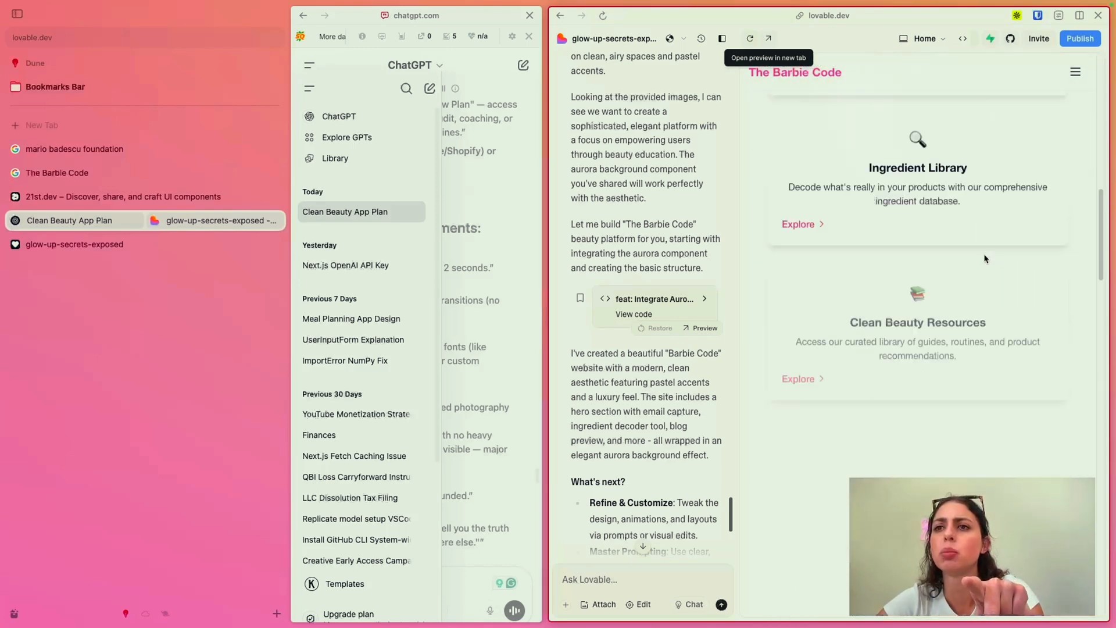
scroll(984, 258, down, 10)
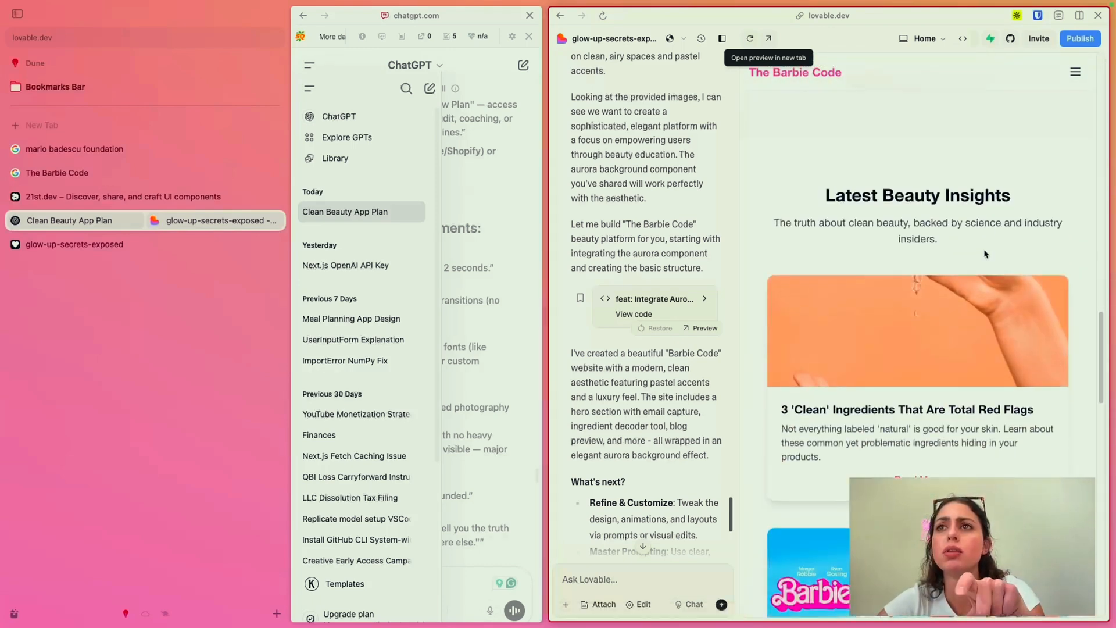
scroll(985, 254, down, 1)
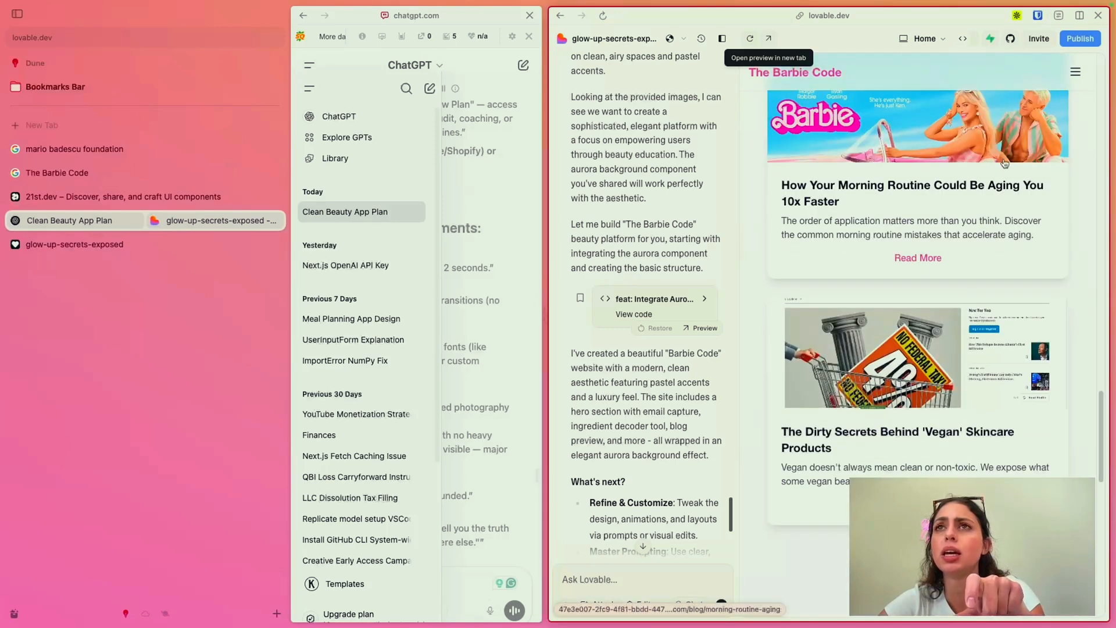
scroll(899, 279, down, 3)
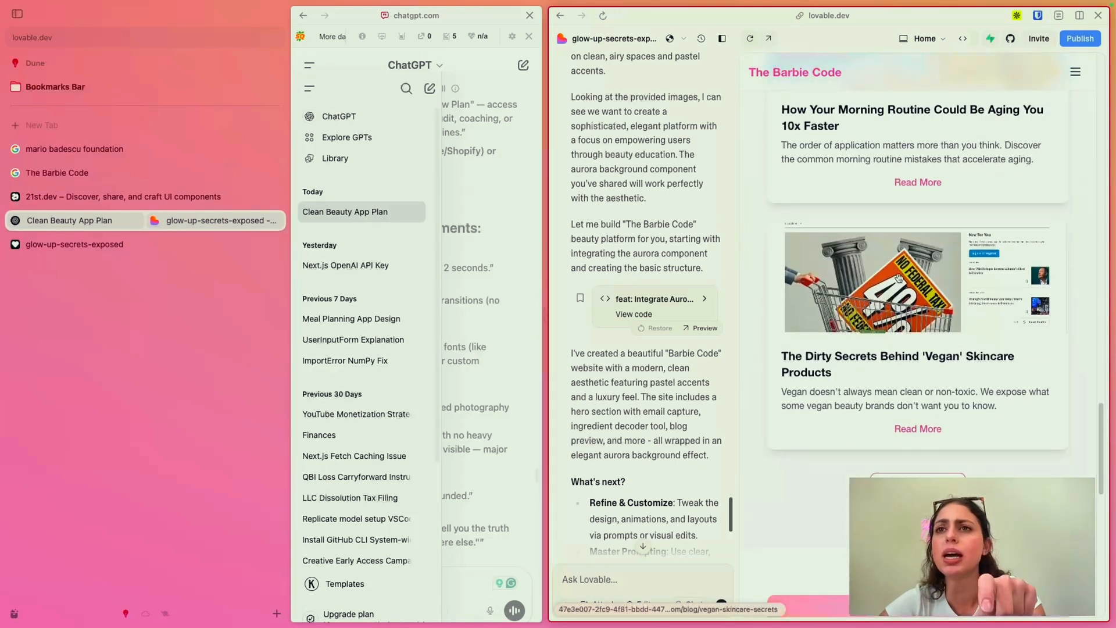
scroll(898, 278, down, 10)
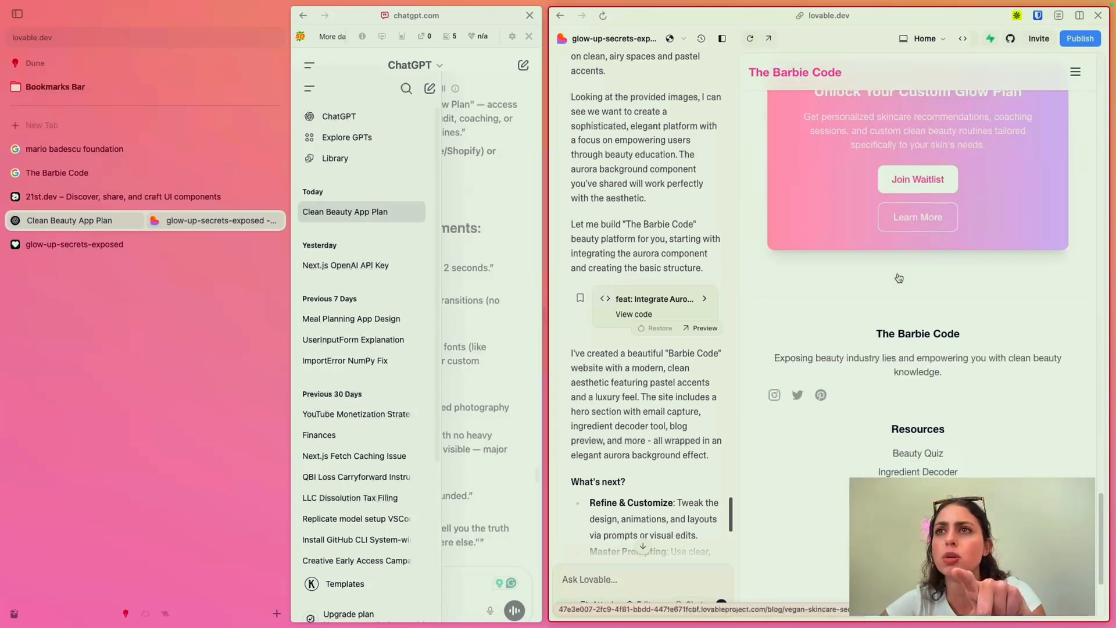
scroll(899, 279, up, 20)
scroll(876, 301, up, 2)
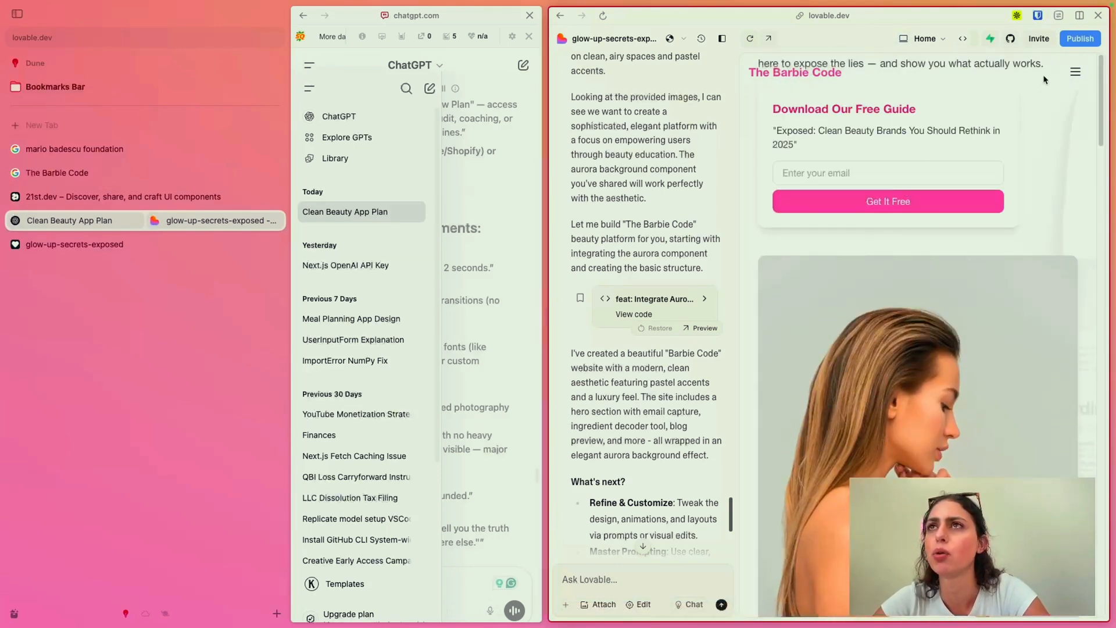
Step: Narrow the site preview to phone width and check how the hero, resource cards, Ingredient Decoder and article previews lay out
drag(737, 100, 879, 102)
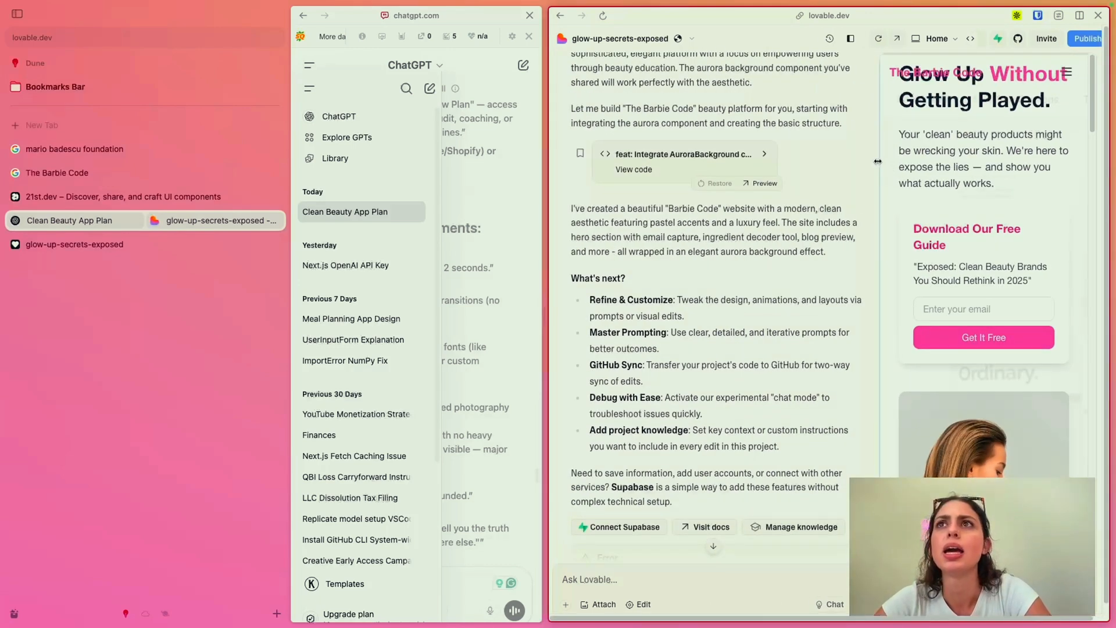
drag(879, 160, 921, 185)
scroll(980, 208, down, 10)
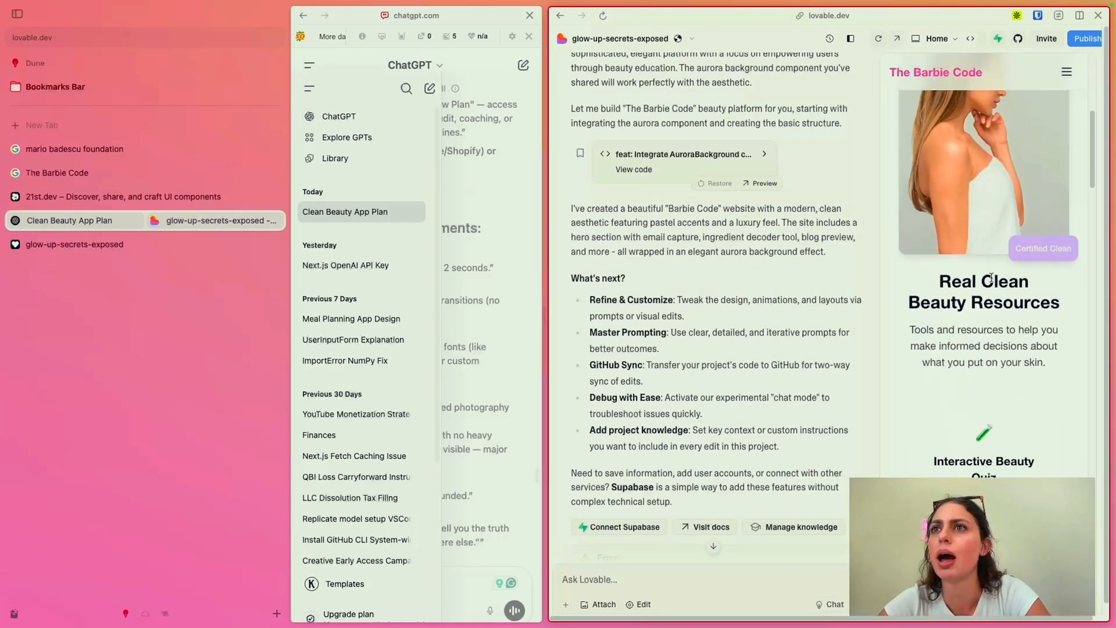
scroll(991, 278, down, 10)
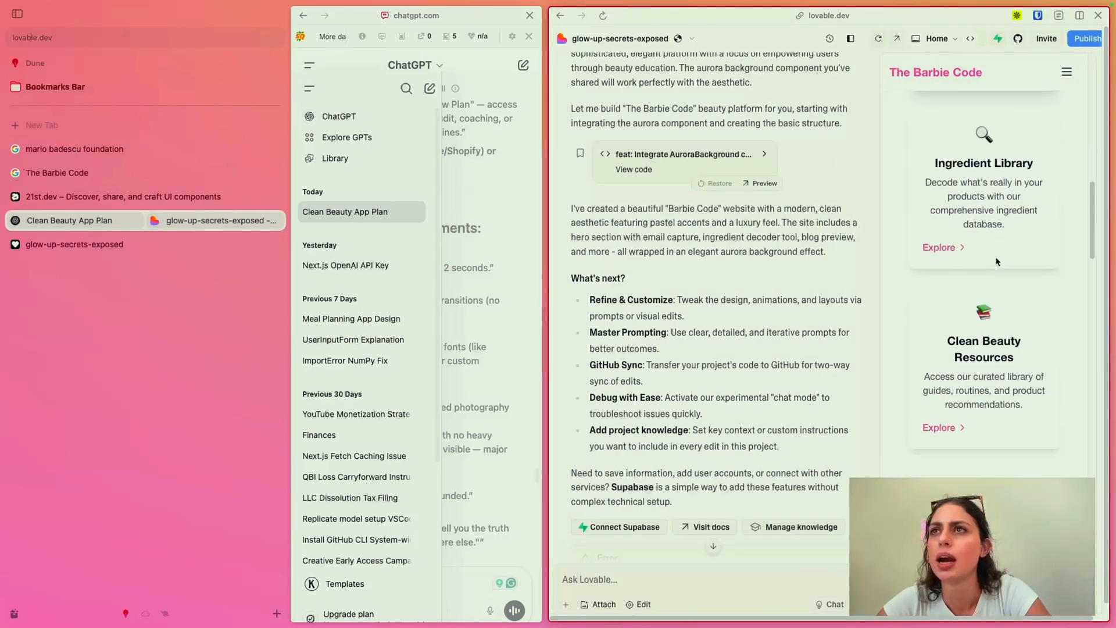
scroll(996, 262, down, 10)
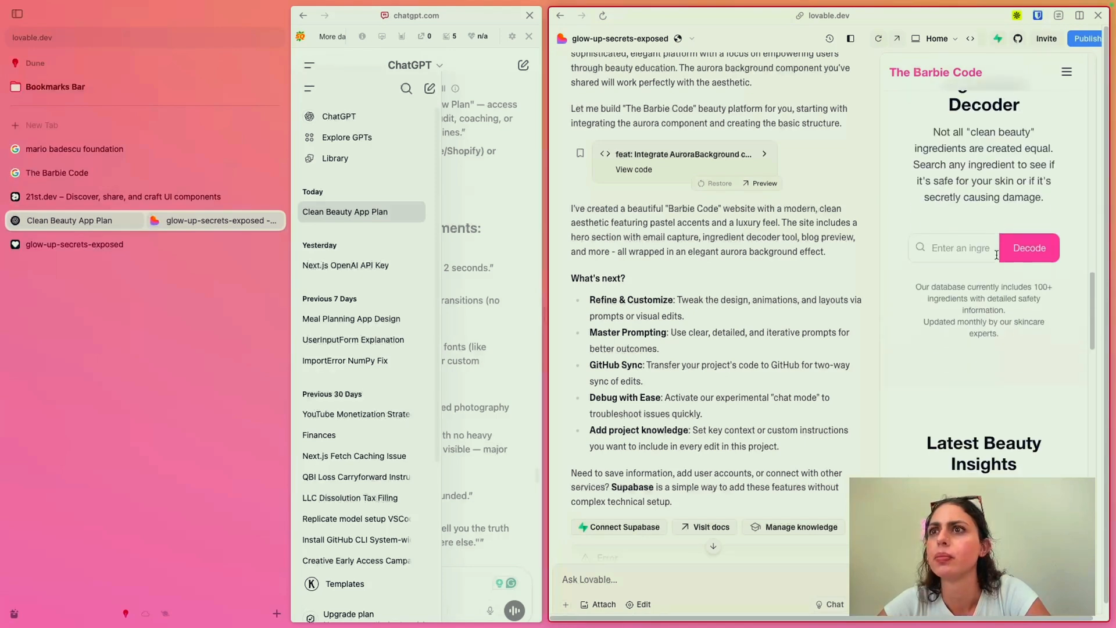
scroll(996, 254, down, 3)
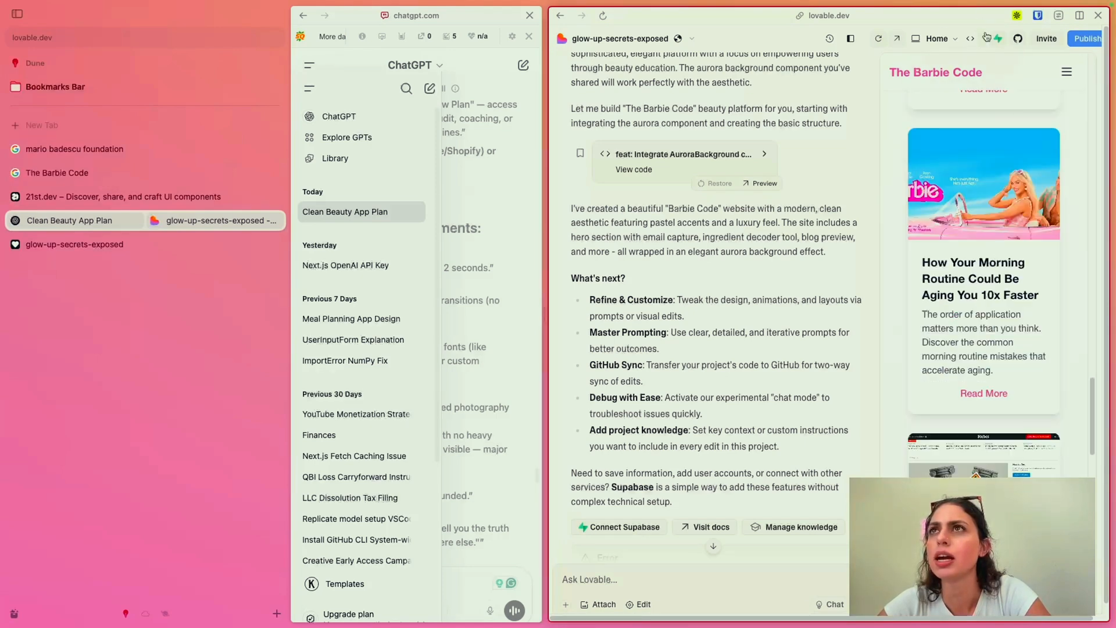
scroll(982, 174, up, 15)
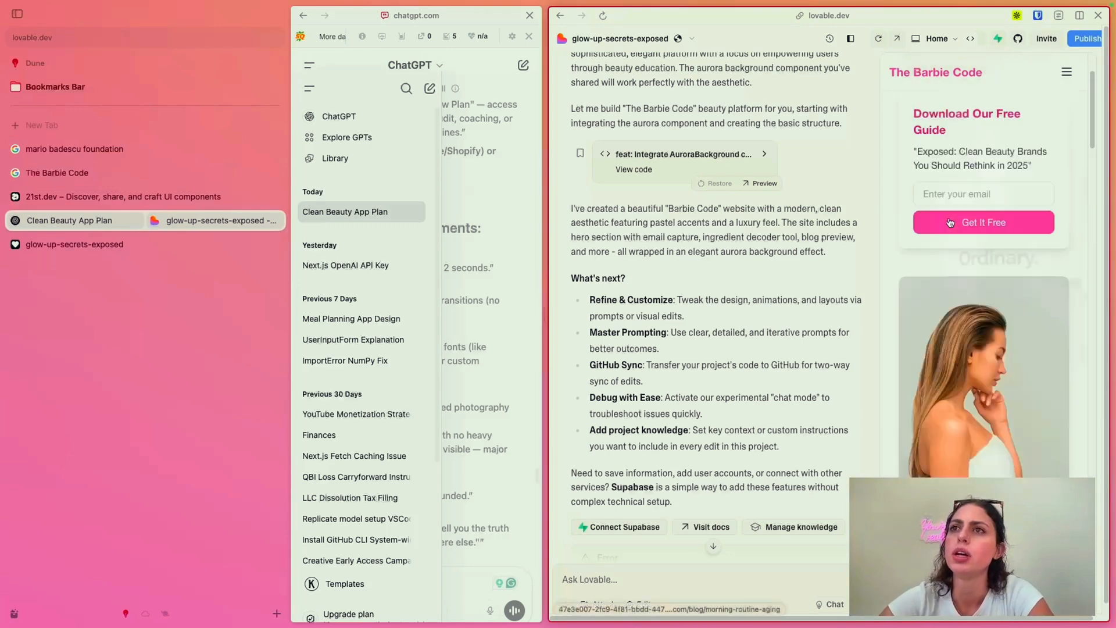
scroll(950, 222, down, 3)
scroll(949, 223, down, 5)
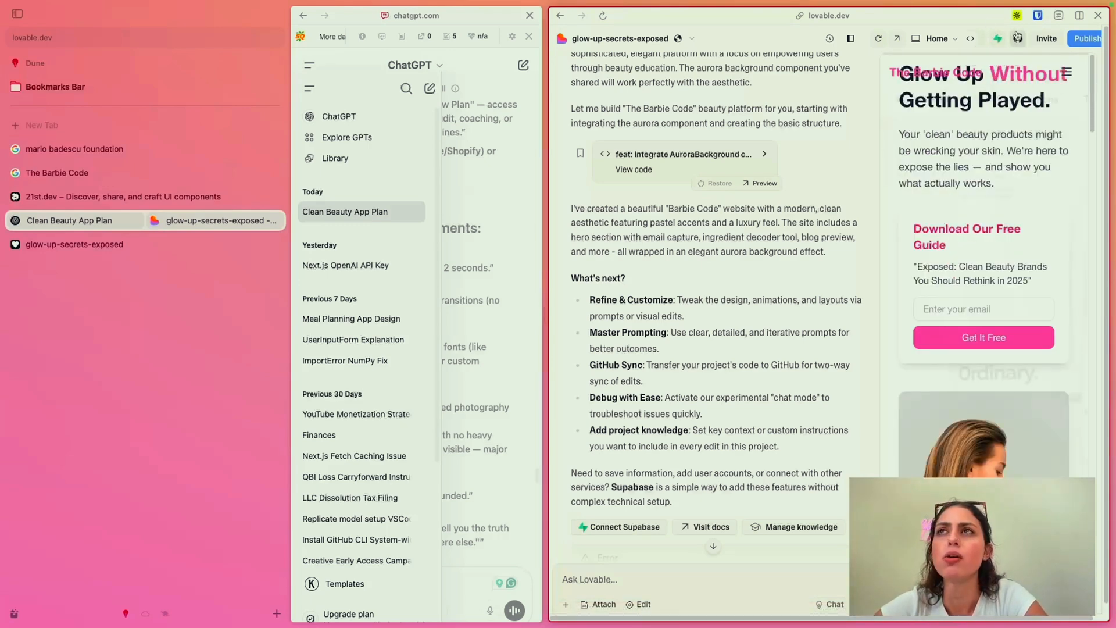
Step: Check the free guide's email field and inspect the narrow layout's footer links
click(993, 305)
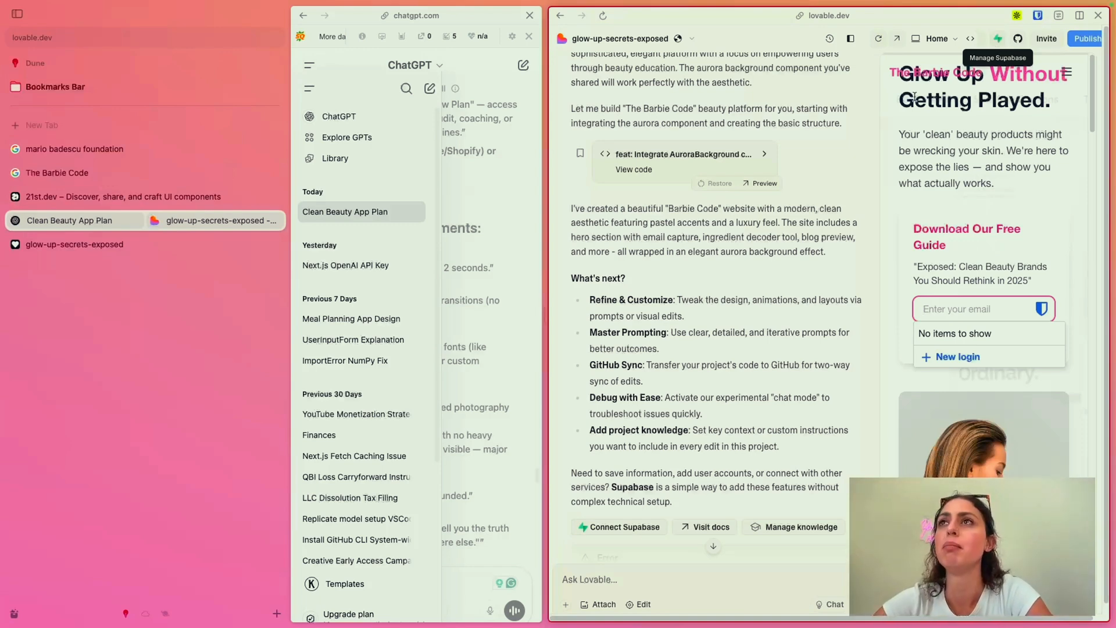
scroll(914, 97, down, 10)
scroll(898, 271, down, 10)
scroll(895, 351, down, 2)
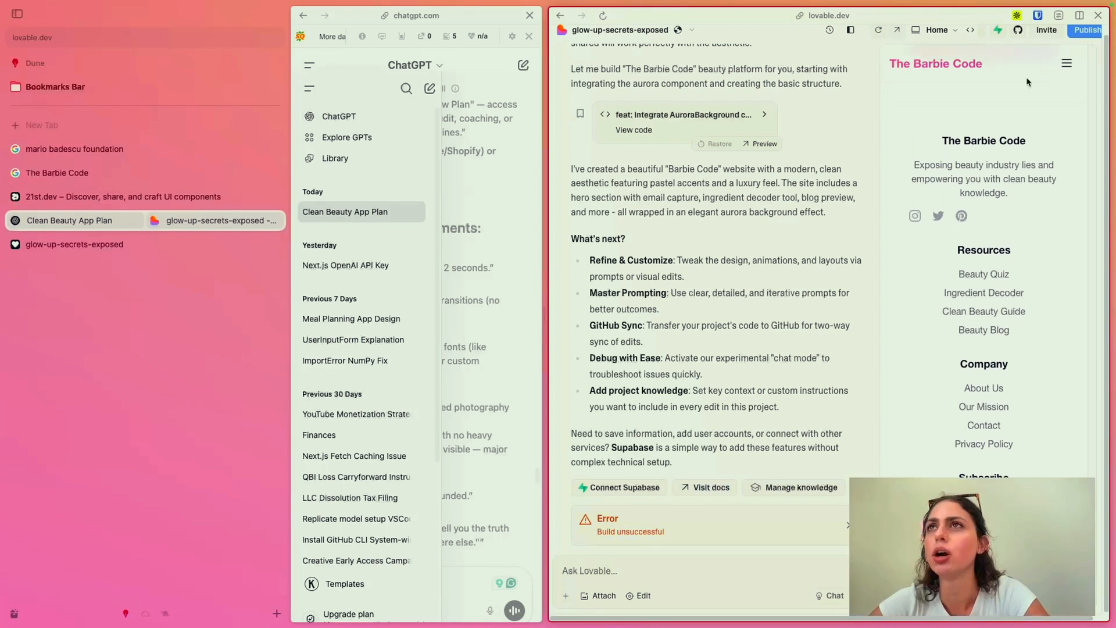
scroll(1029, 84, up, 2)
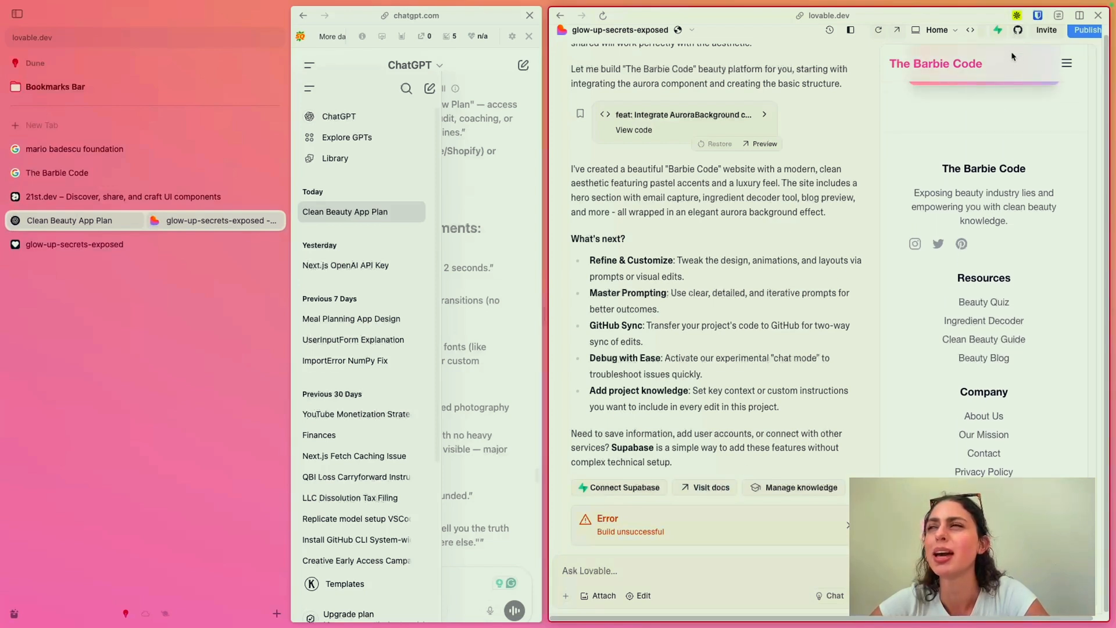
Step: Open Lovable's documentation from the project chat and look through its product capabilities and Quick Start guides
click(712, 488)
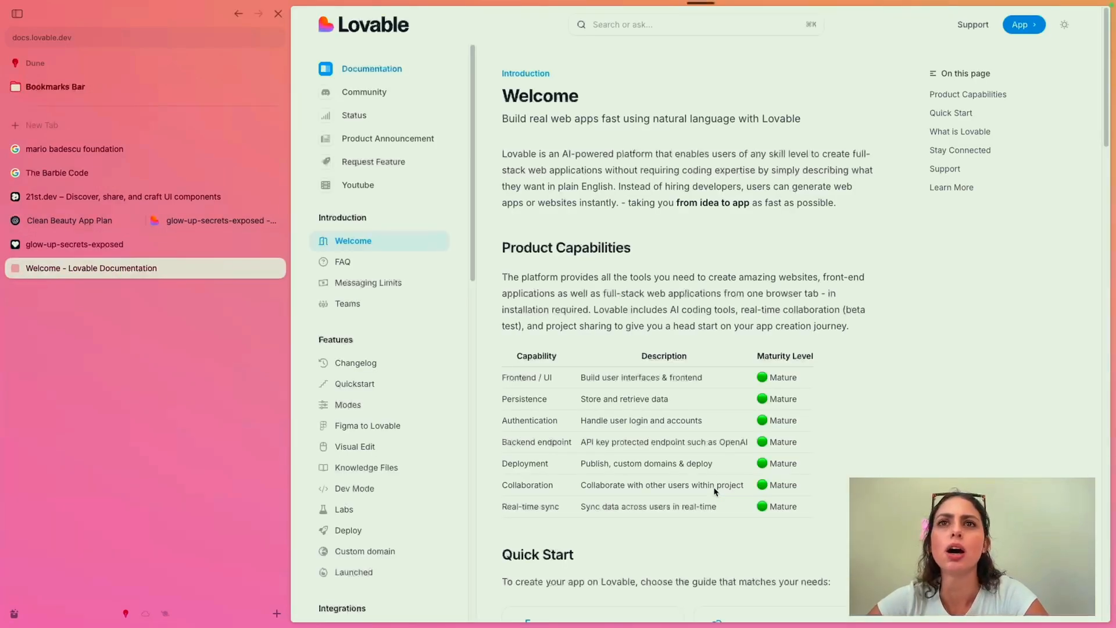
scroll(713, 486, down, 3)
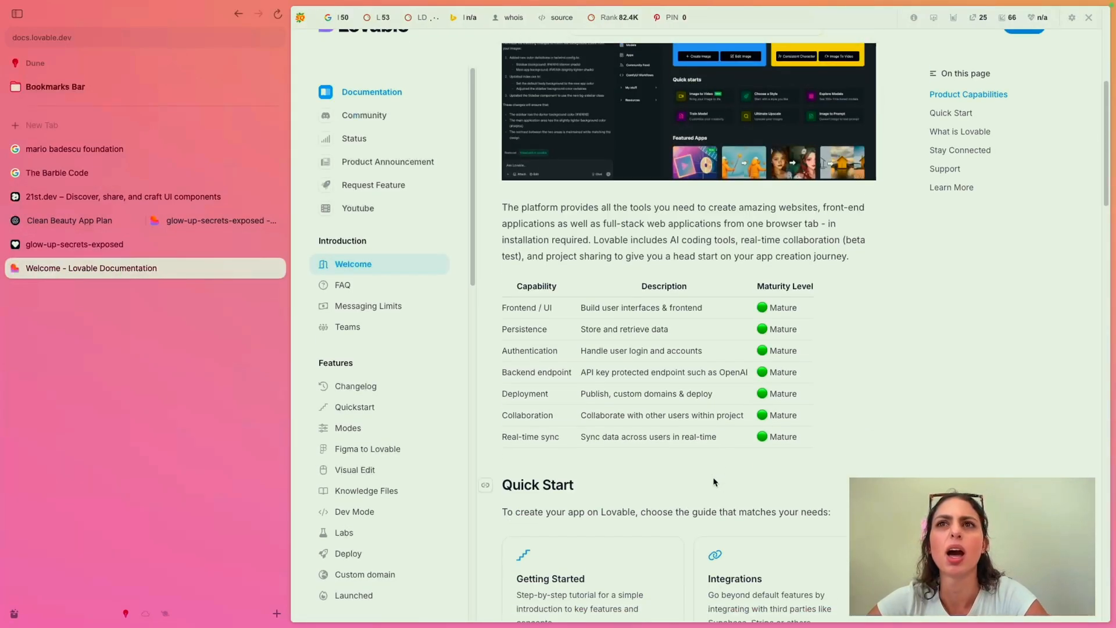
scroll(715, 481, down, 9)
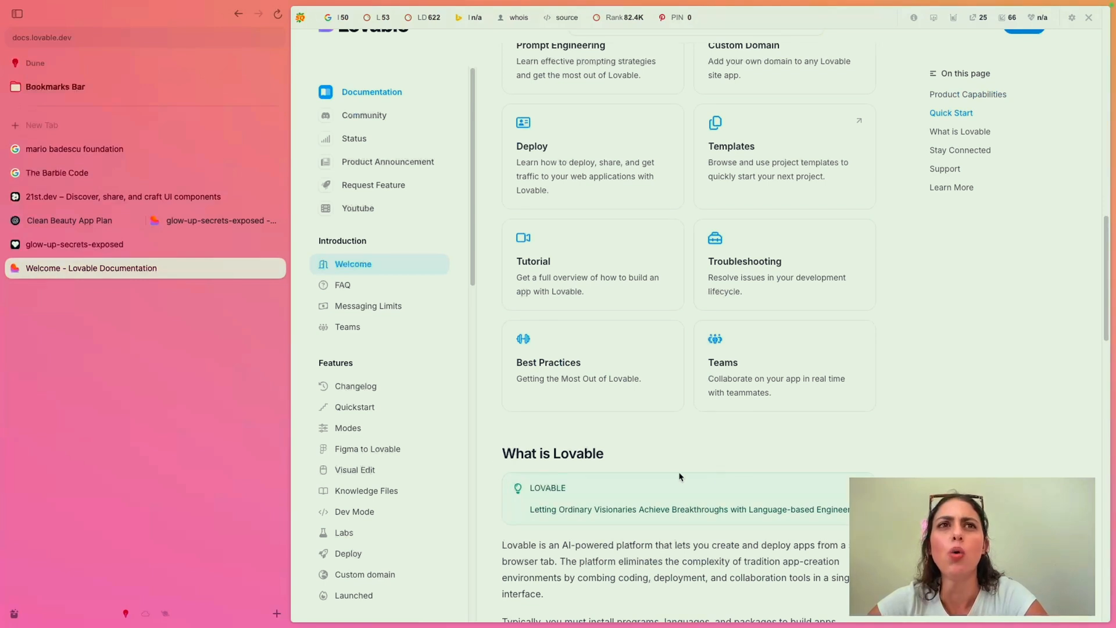
scroll(415, 478, down, 2)
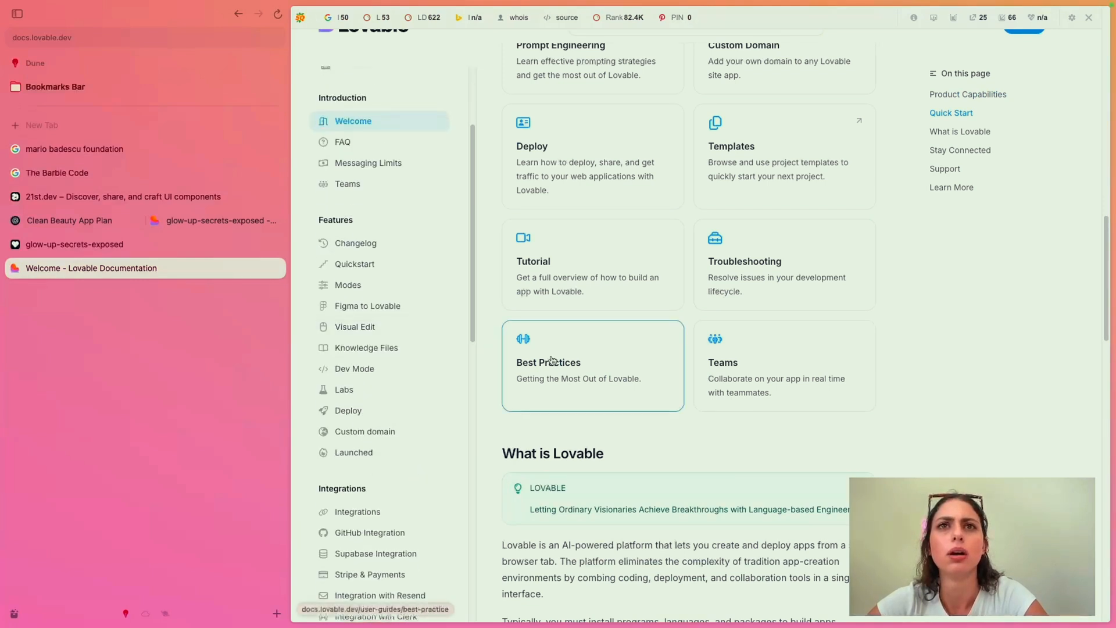
scroll(549, 359, up, 1)
scroll(577, 316, up, 4)
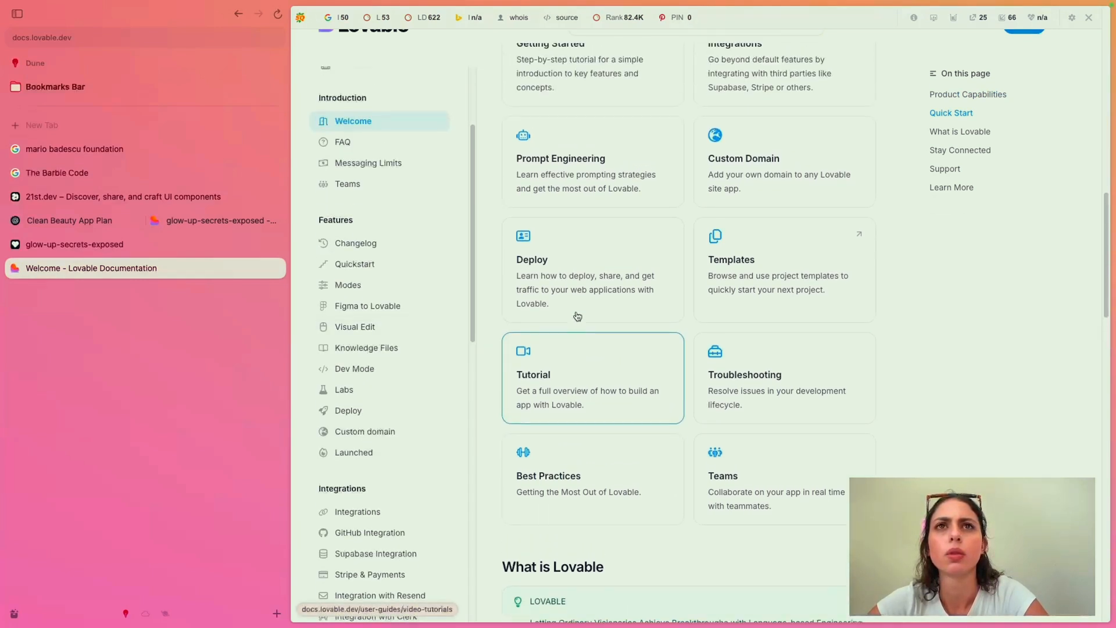
scroll(577, 316, up, 3)
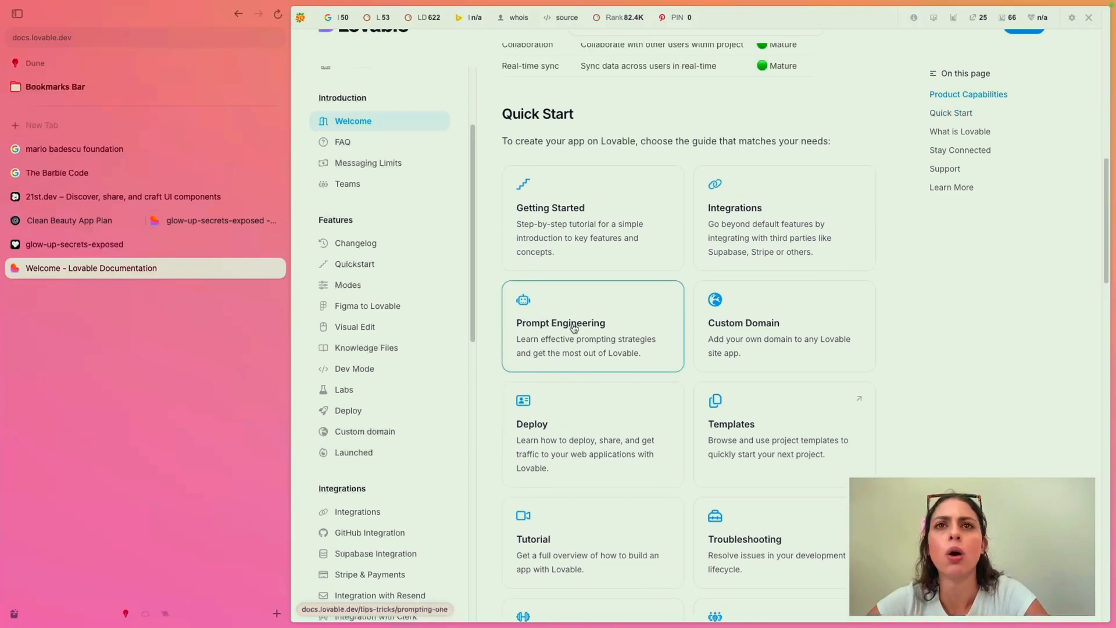
Step: Open the Prompt Engineering guide and read from What is Prompting to the C.L.E.A.R. Framework principles
click(570, 320)
scroll(573, 327, down, 10)
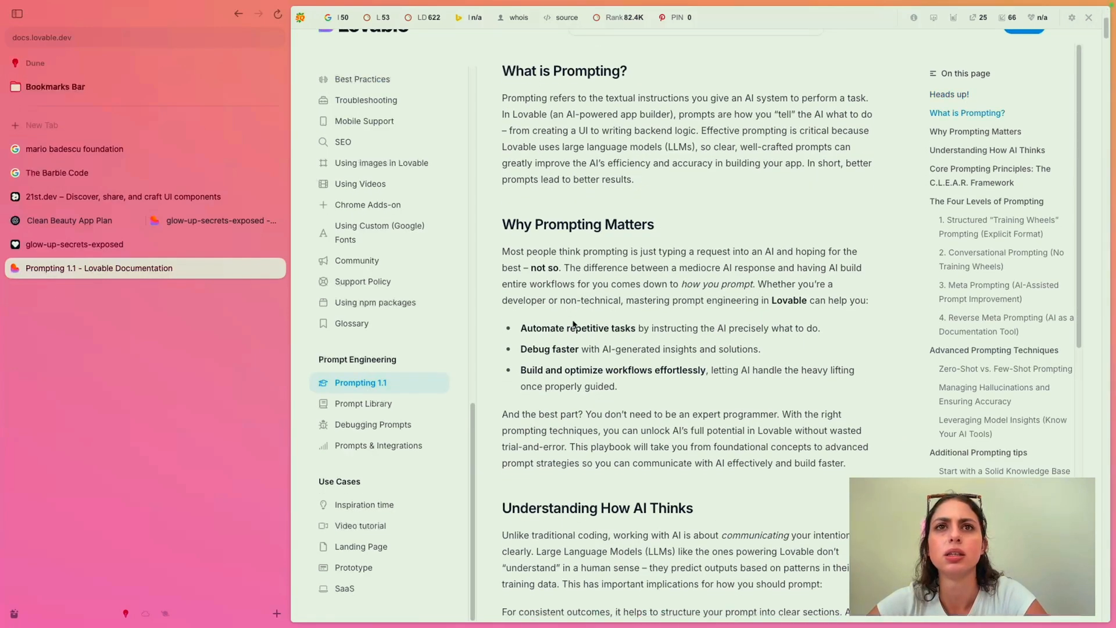
scroll(572, 320, down, 1)
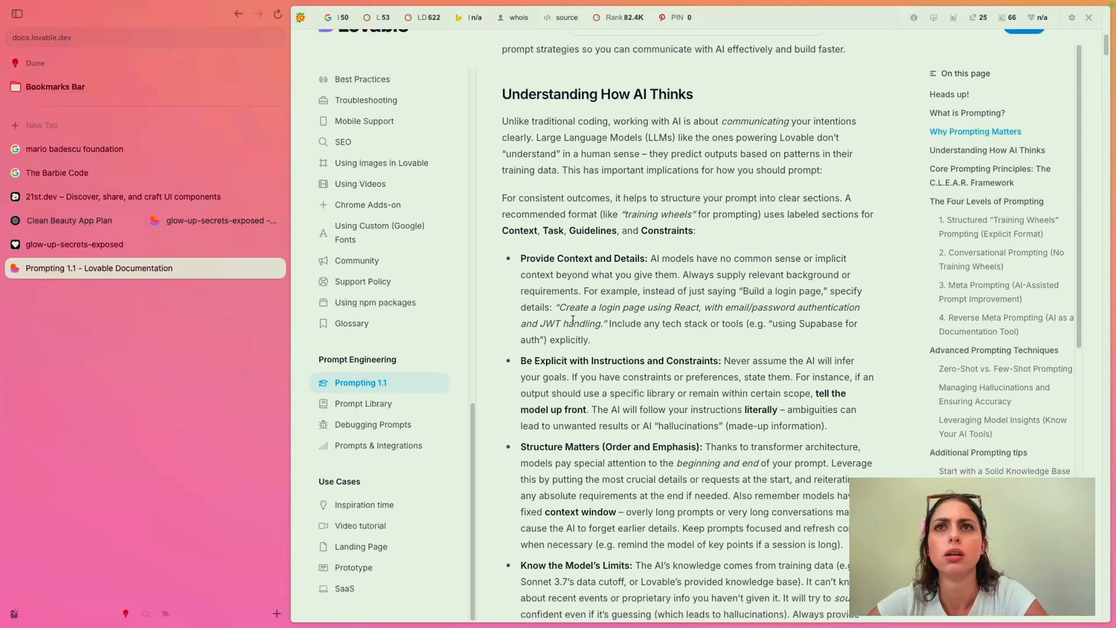
triple_click(636, 258)
scroll(725, 327, down, 10)
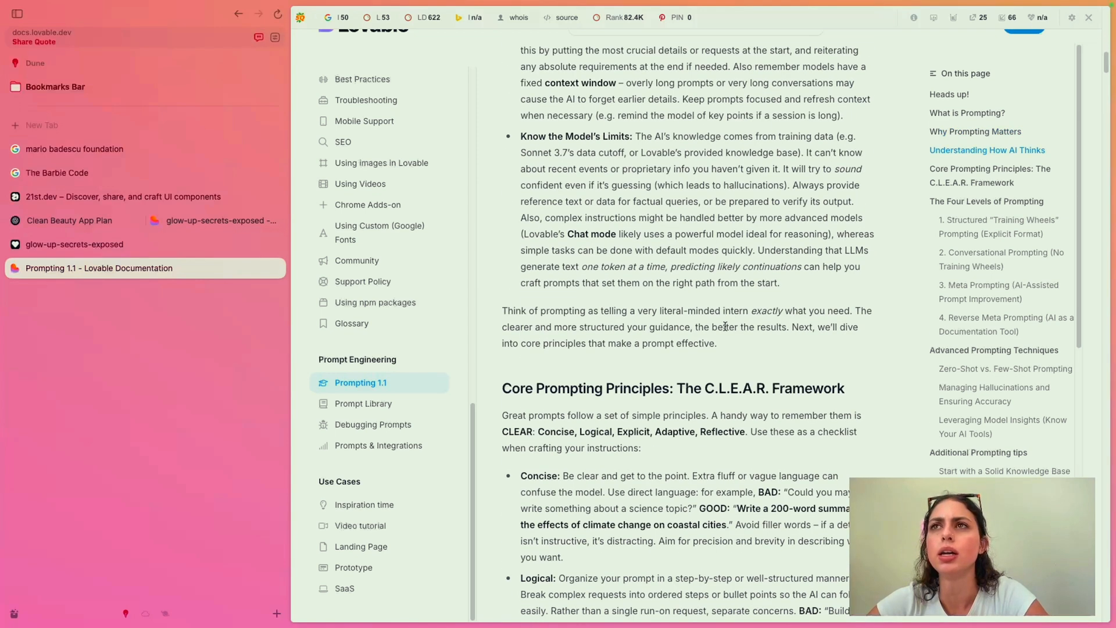
scroll(631, 275, down, 1)
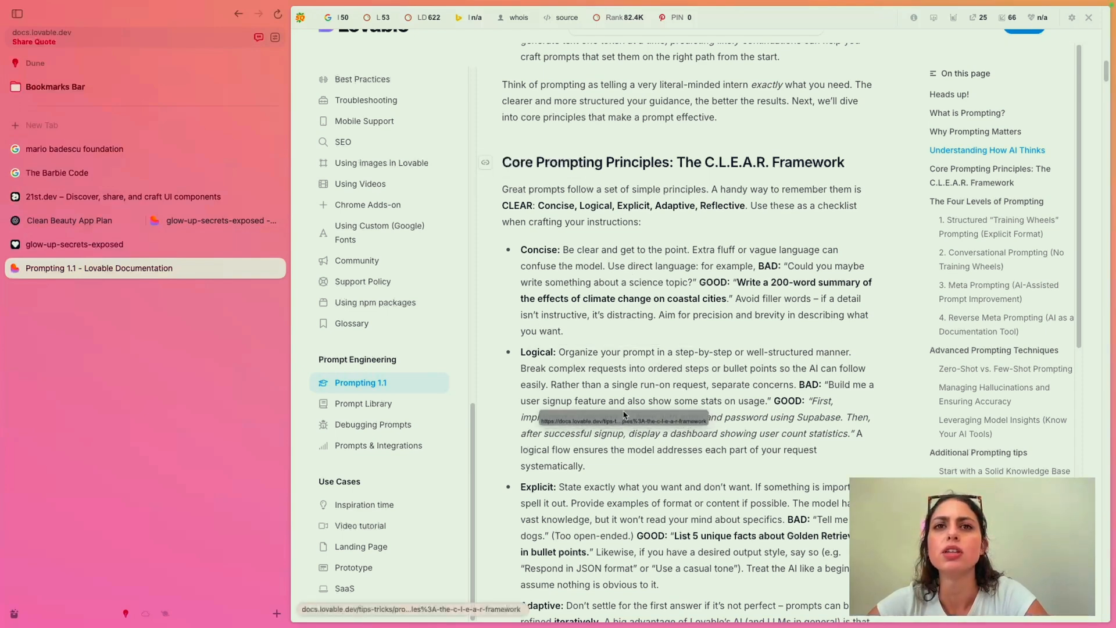
Step: Read the rest of the C.L.E.A.R. principles and the Four Levels of Prompting, from training wheels to reverse meta prompting
scroll(598, 347, down, 5)
scroll(597, 346, down, 5)
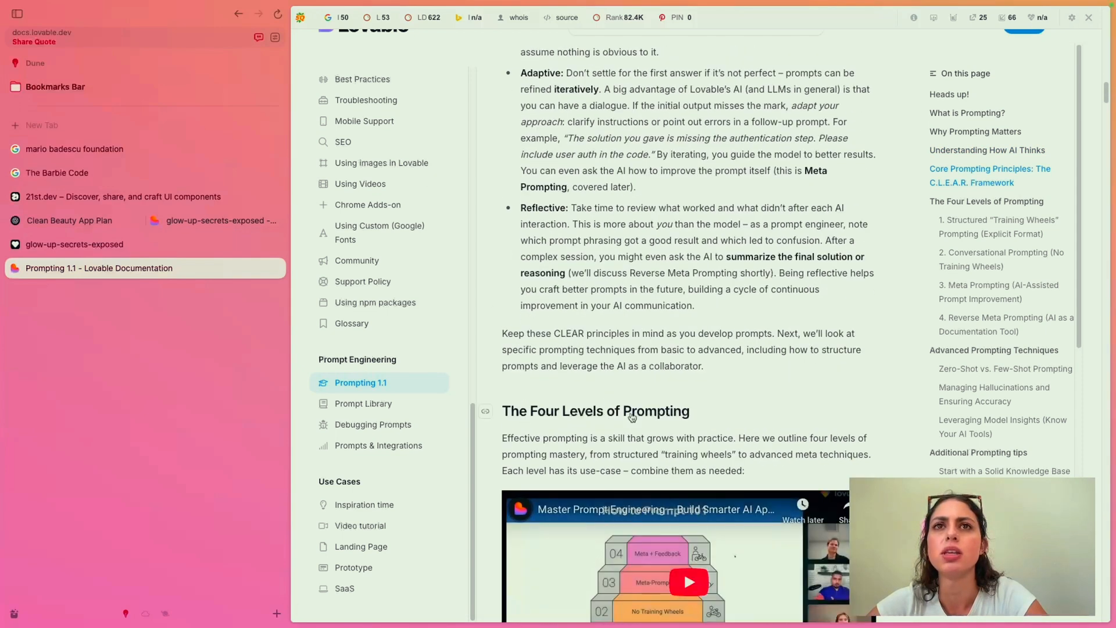
drag(737, 388, 636, 151)
scroll(635, 151, down, 7)
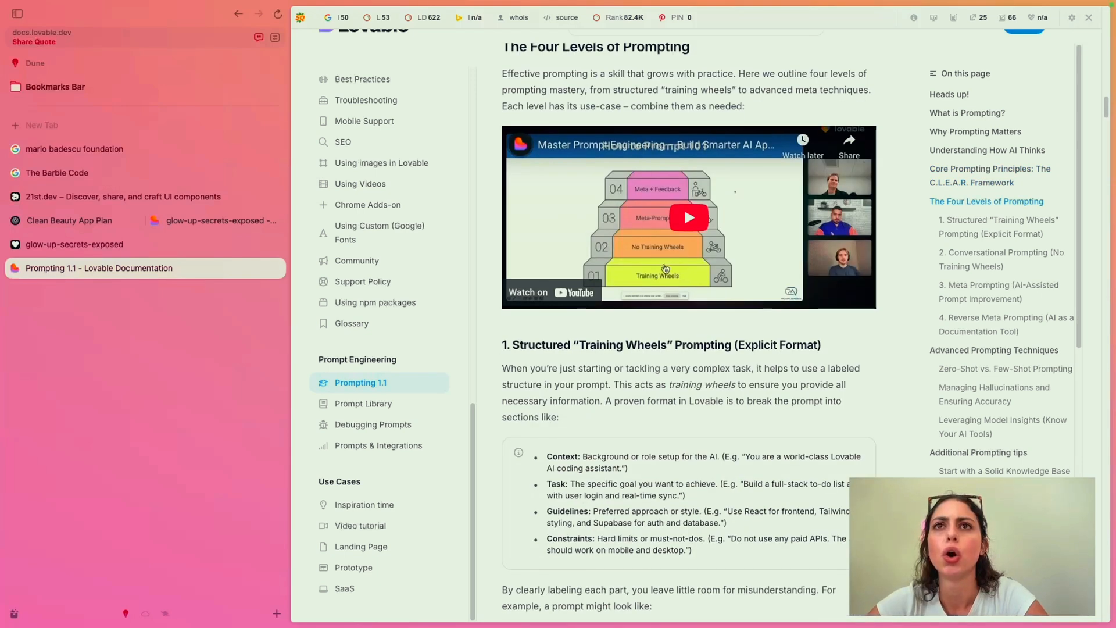
scroll(675, 308, down, 10)
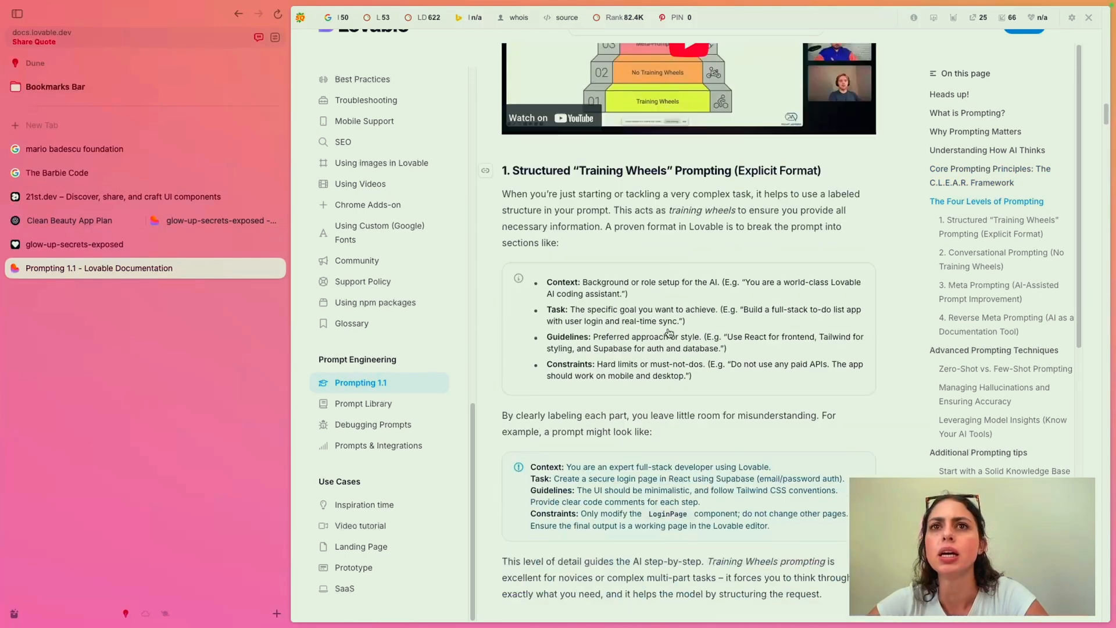
scroll(668, 329, down, 8)
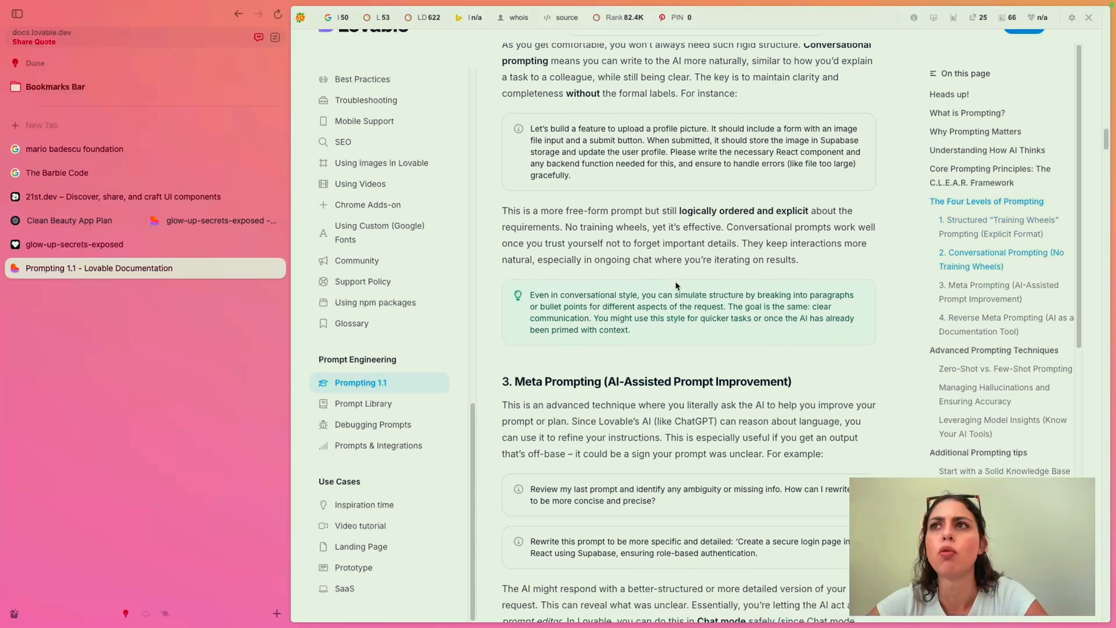
scroll(676, 285, down, 2)
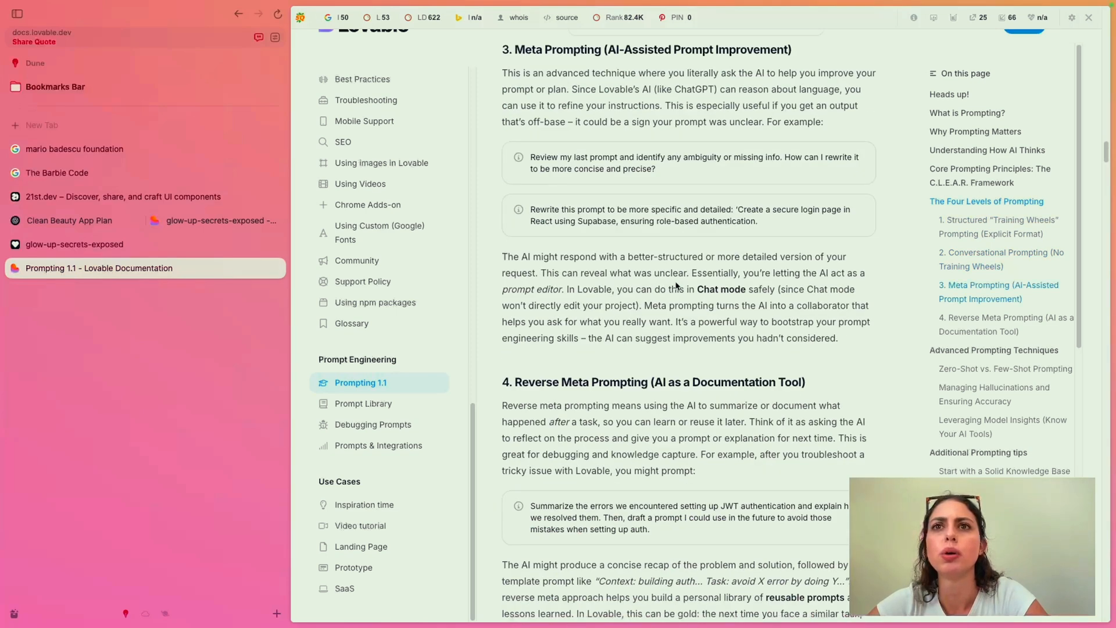
Step: Review the Advanced Prompting Techniques section, including Zero-Shot vs. Few-Shot Prompting
scroll(676, 285, down, 9)
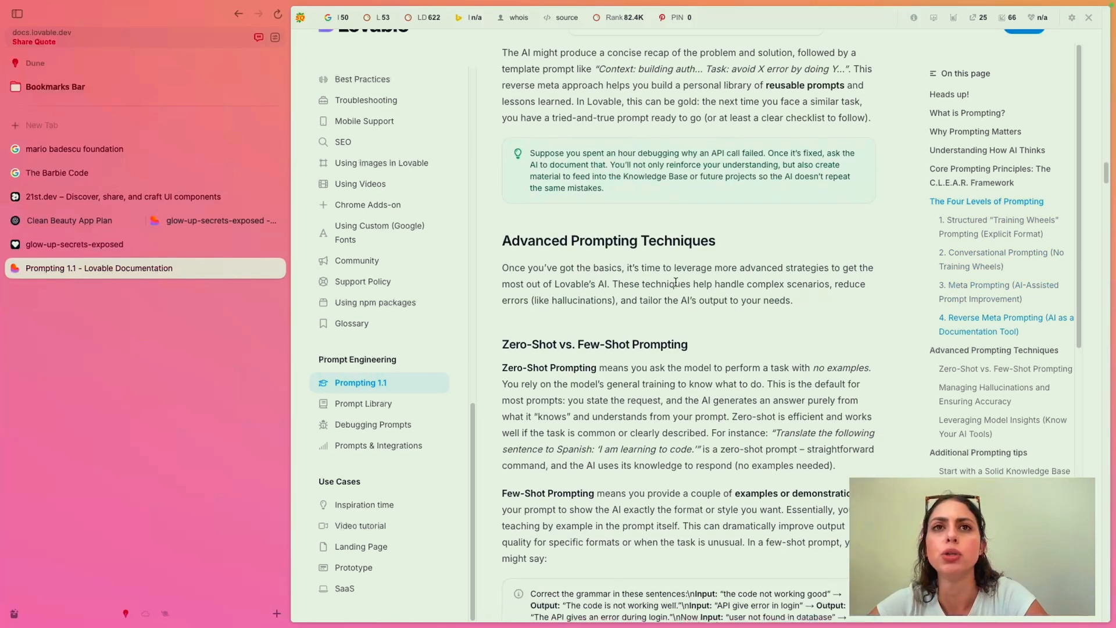
scroll(675, 283, down, 3)
scroll(676, 283, down, 4)
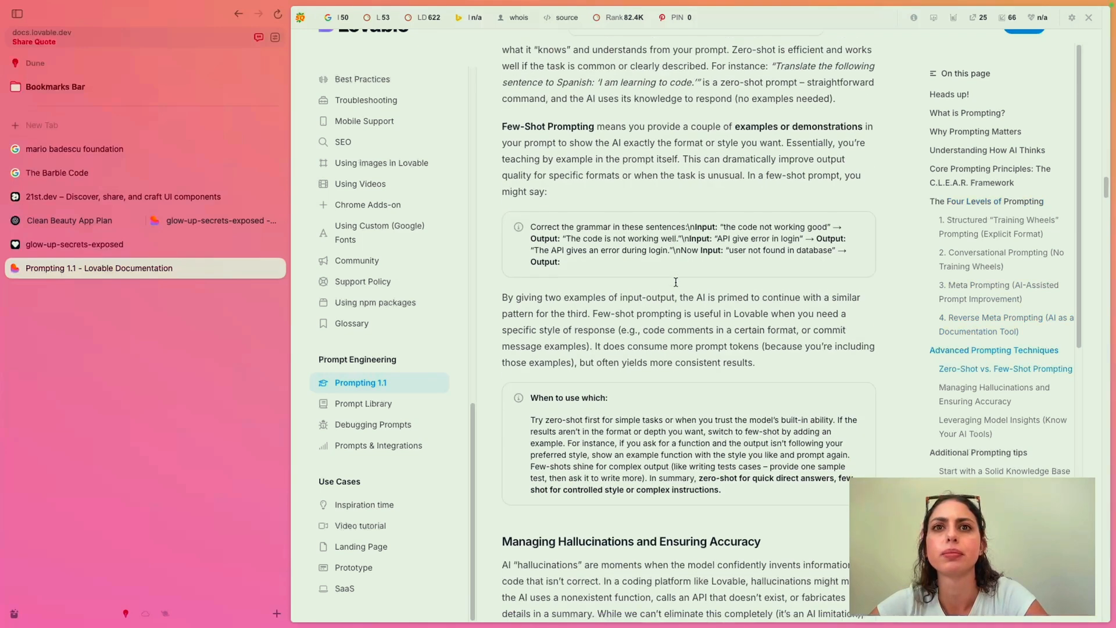
scroll(651, 295, up, 6)
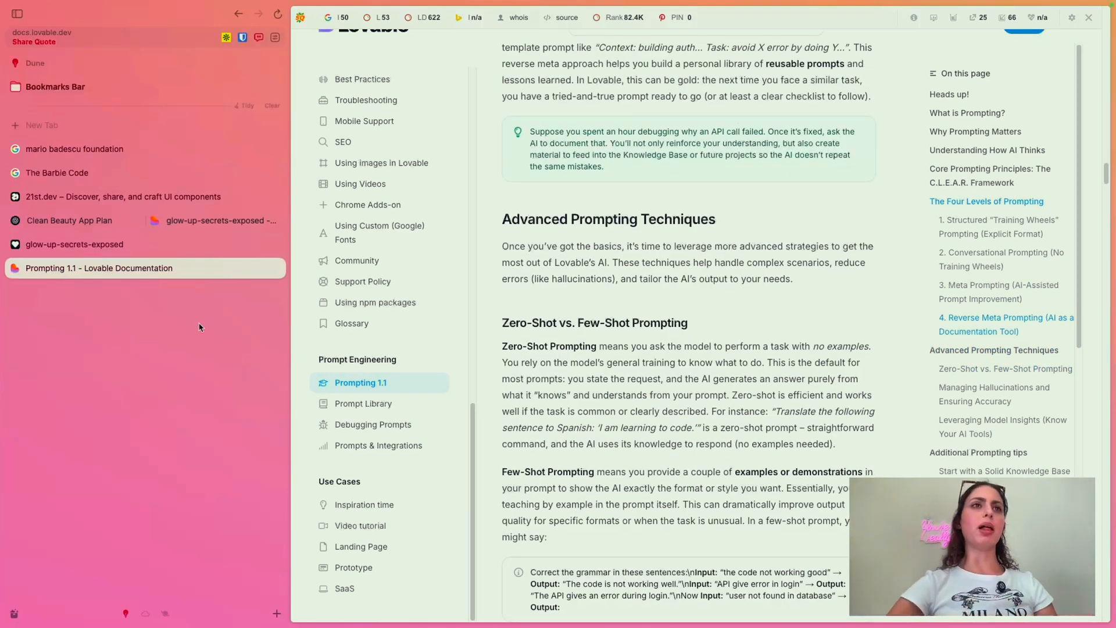
Step: Return to the Lovable project to look over the site's hero section, and switch to the 21st.dev component library
click(204, 221)
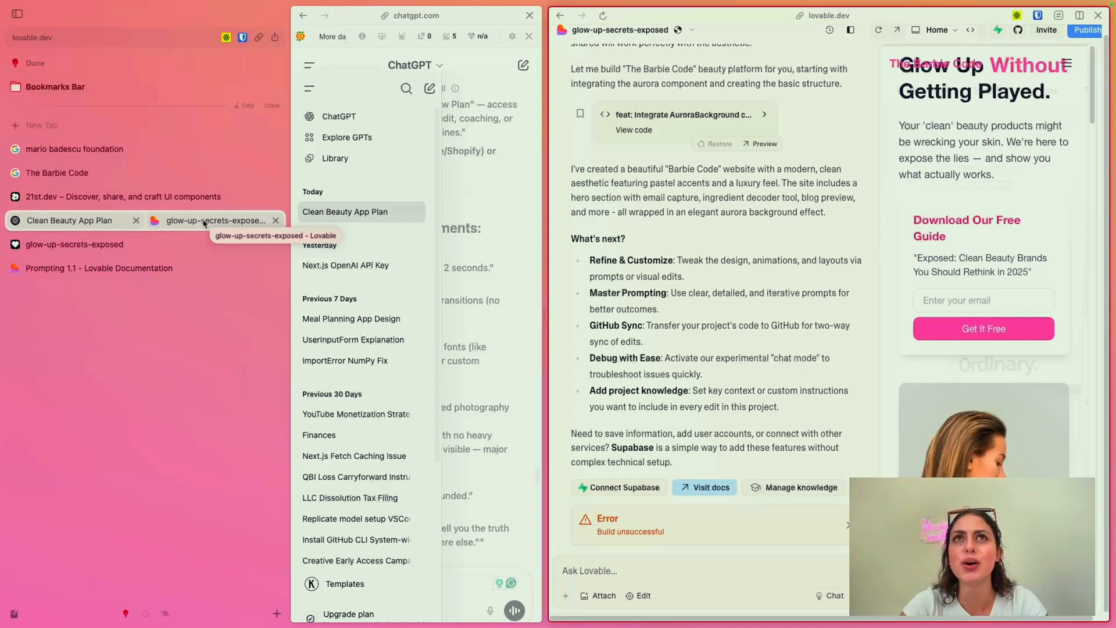
scroll(1030, 192, up, 1)
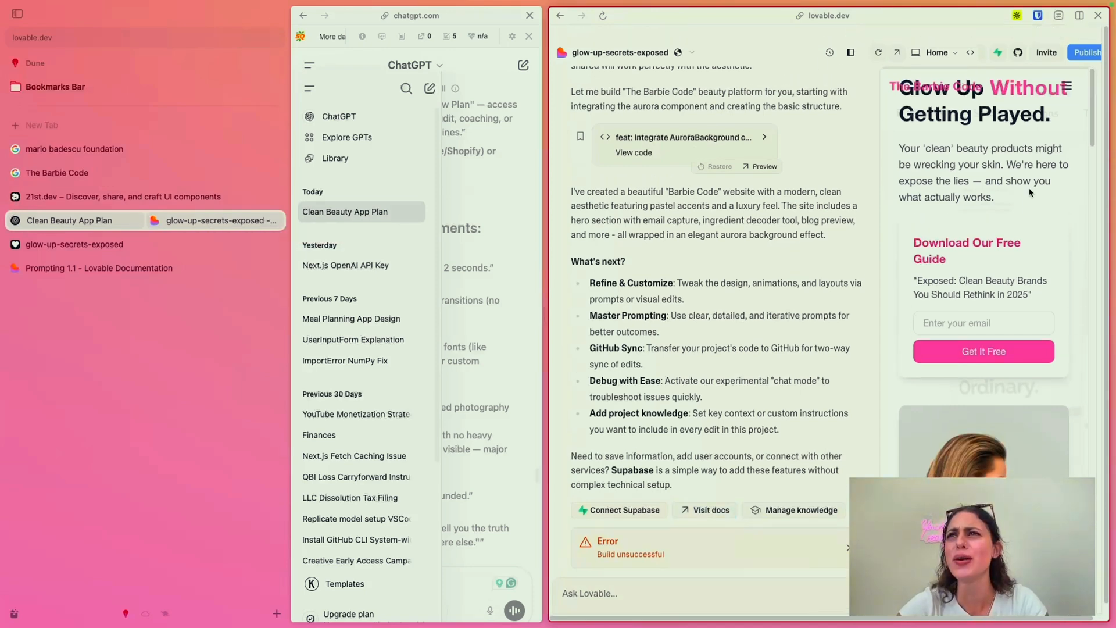
scroll(1030, 192, down, 4)
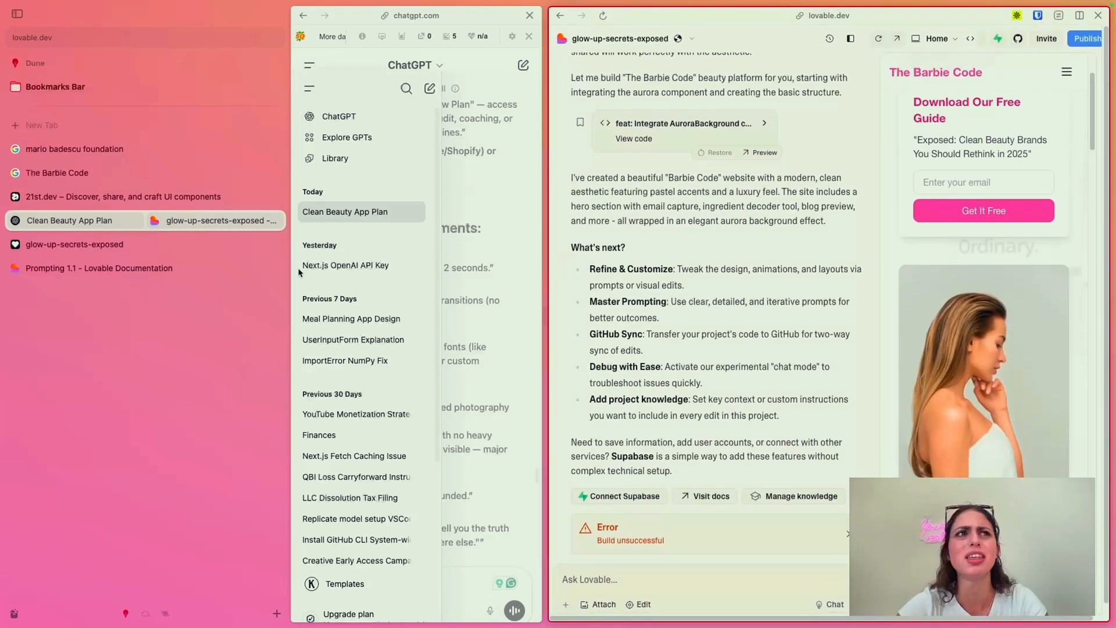
click(132, 196)
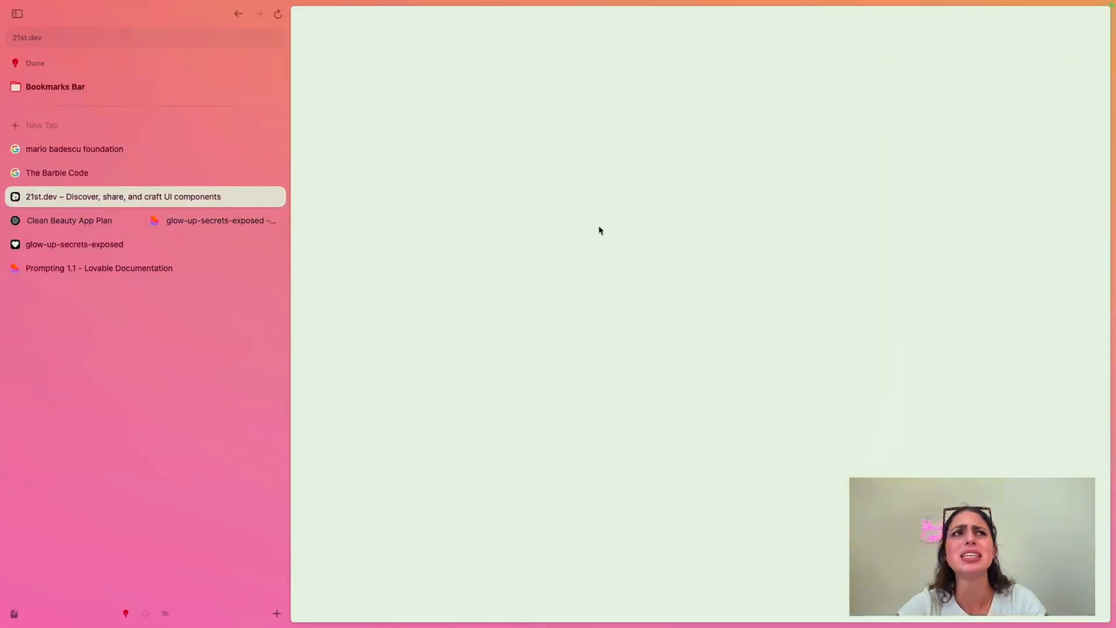